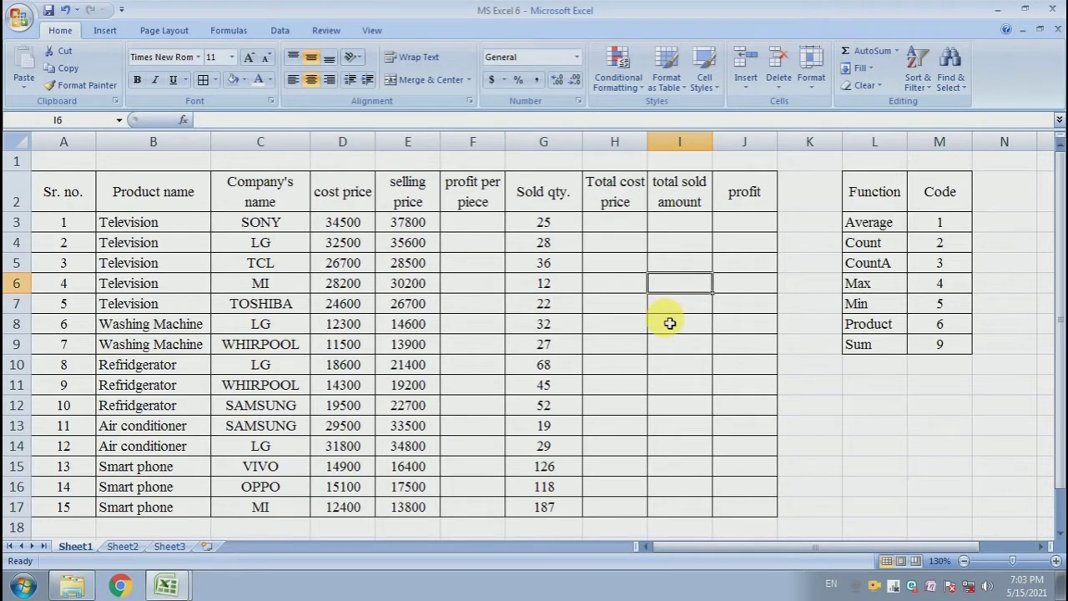
Examine the profit, total cost, sold amount and profit columns alongside the selling and cost price columns.
{"action": "left_click_drag", "start_coordinate": [478, 223], "coordinate": [472, 365]}
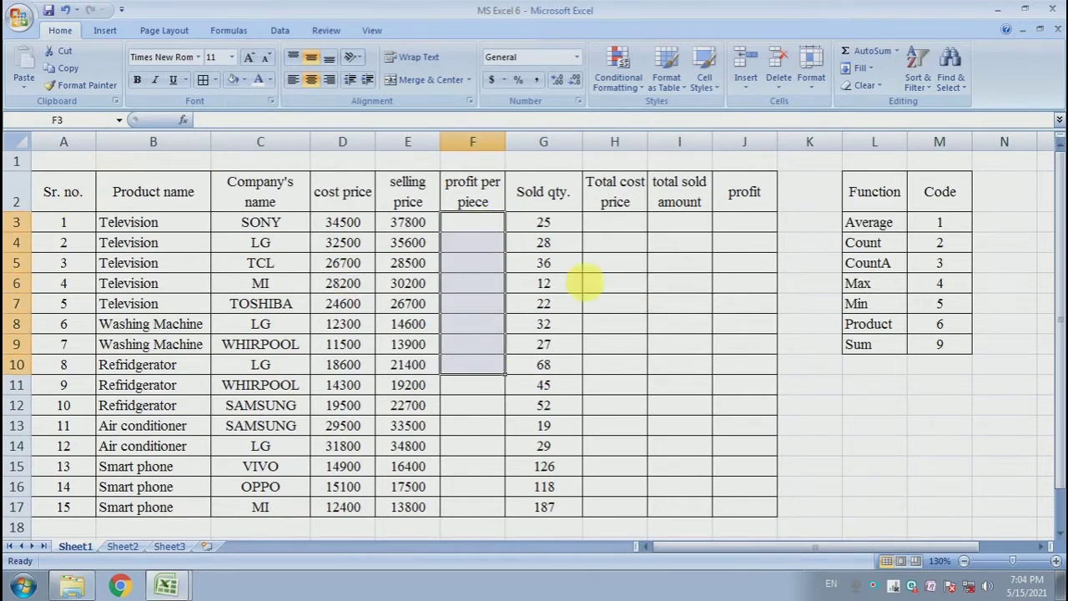
{"action": "left_click_drag", "start_coordinate": [618, 224], "coordinate": [651, 291]}
{"action": "left_click_drag", "start_coordinate": [739, 227], "coordinate": [743, 284]}
{"action": "left_click", "coordinate": [687, 287]}
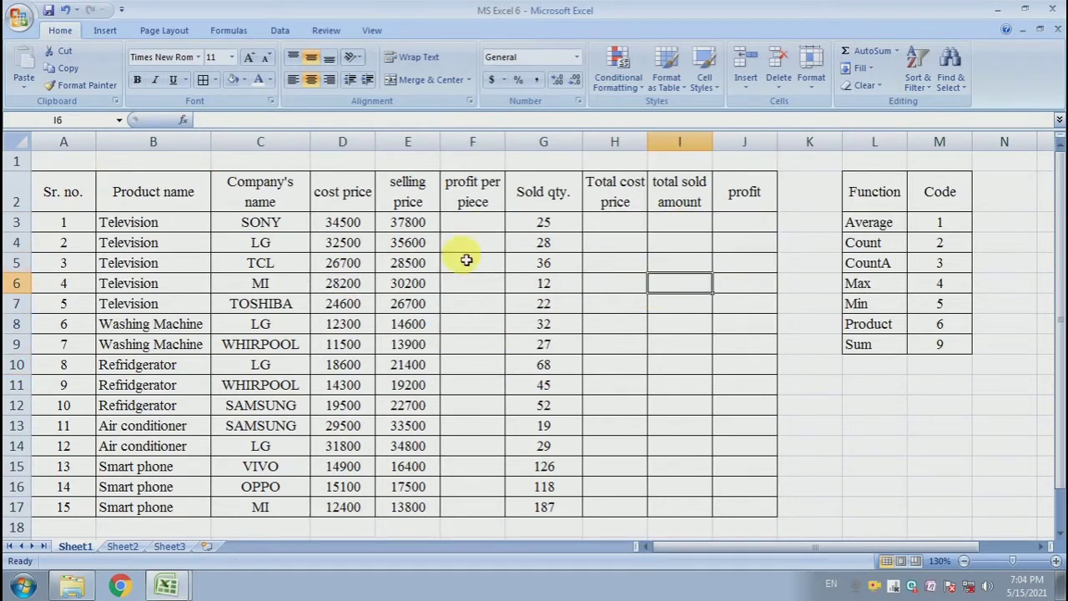
{"action": "left_click", "coordinate": [464, 230]}
{"action": "left_click", "coordinate": [475, 185]}
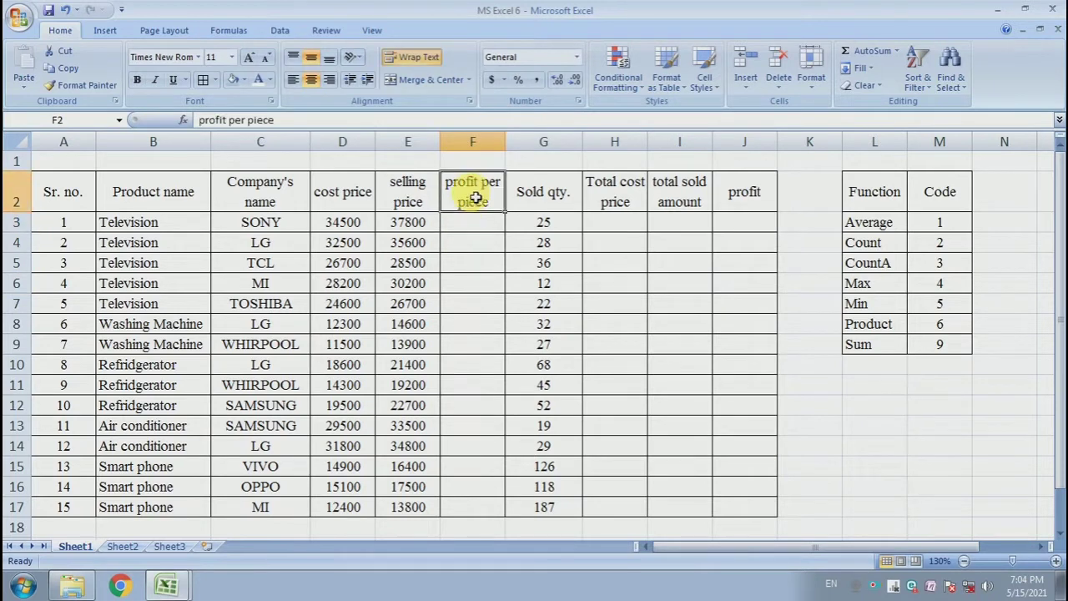
{"action": "left_click", "coordinate": [488, 229]}
{"action": "left_click", "coordinate": [415, 237]}
{"action": "left_click_drag", "start_coordinate": [415, 237], "coordinate": [407, 276]}
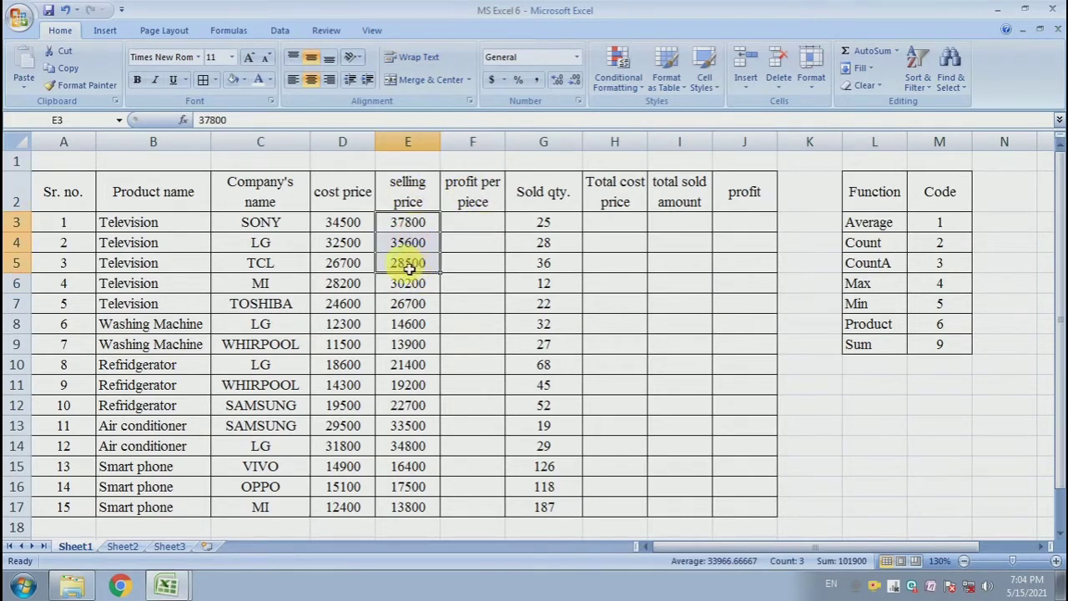
{"action": "left_click_drag", "start_coordinate": [364, 232], "coordinate": [355, 267]}
Enter a formula in F3 subtracting cost price D3 from selling price E3 for profit per piece.
{"action": "left_click", "coordinate": [486, 233]}
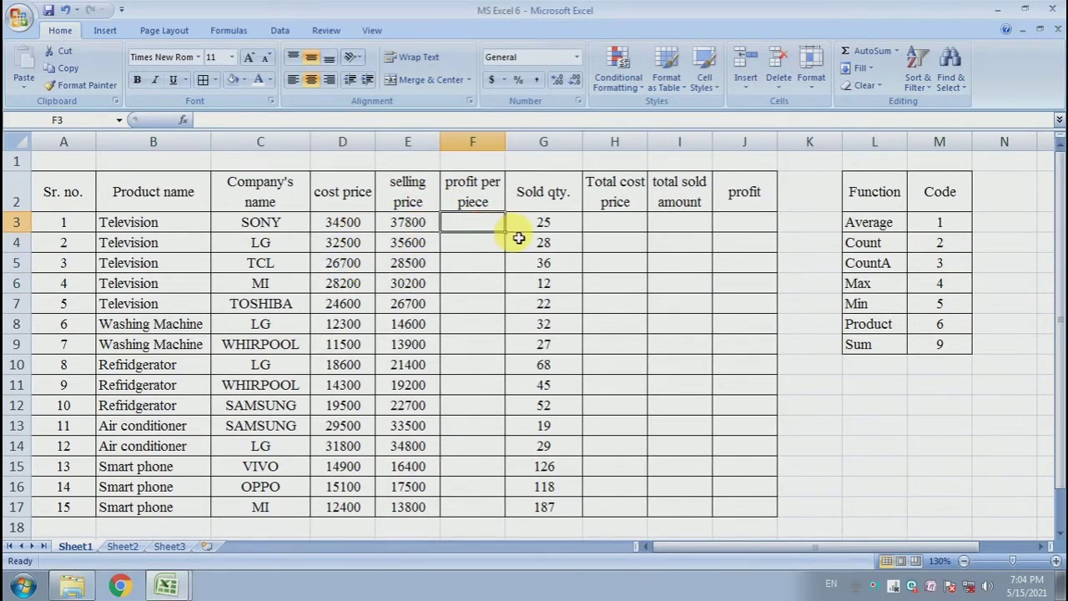
{"action": "type", "text": "="}
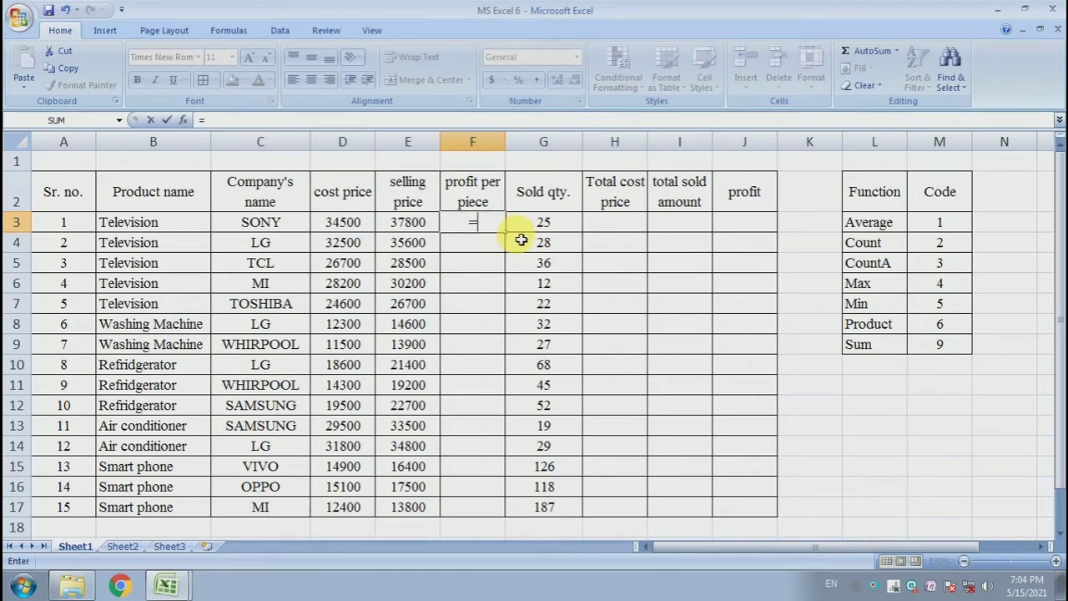
{"action": "key", "text": "Left"}
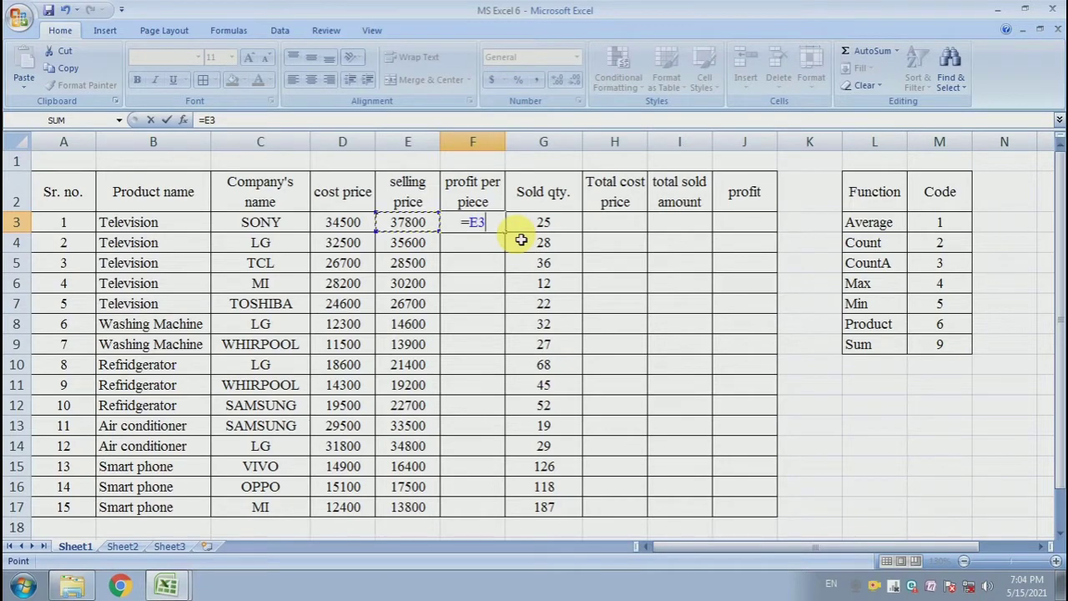
{"action": "type", "text": "-"}
{"action": "key", "text": "Left"}
{"action": "key", "text": "Left"}
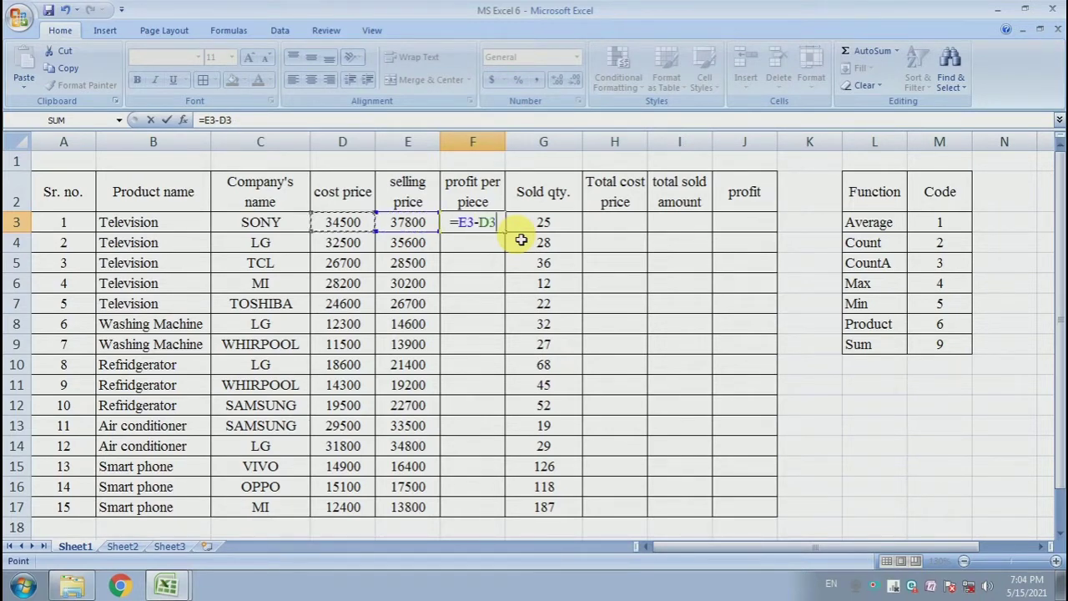
{"action": "key", "text": "Return"}
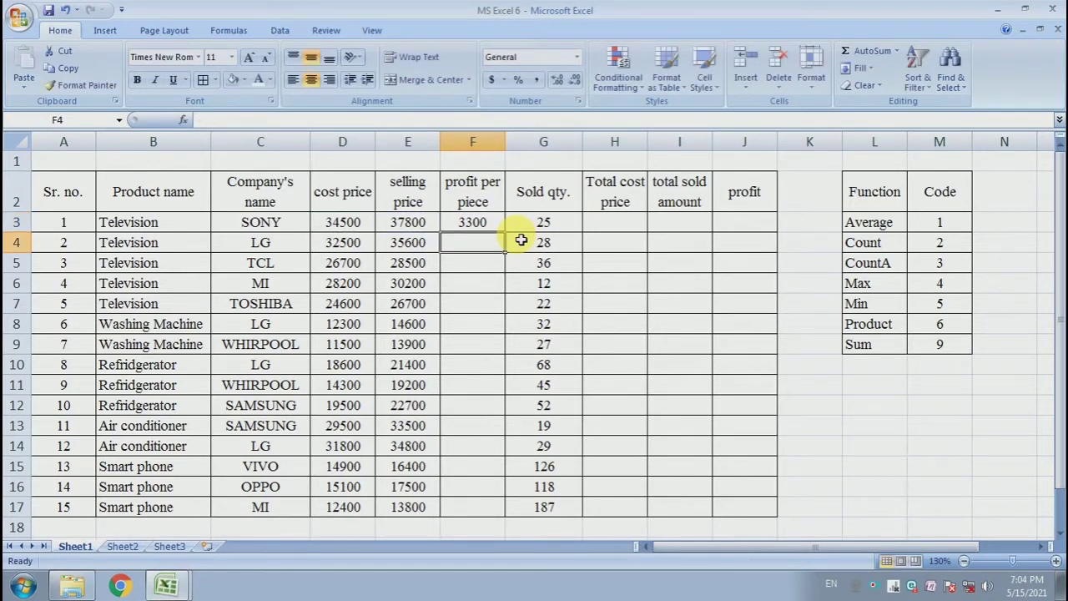
Fill the profit per piece formula down the column to row 17.
{"action": "left_click", "coordinate": [488, 223]}
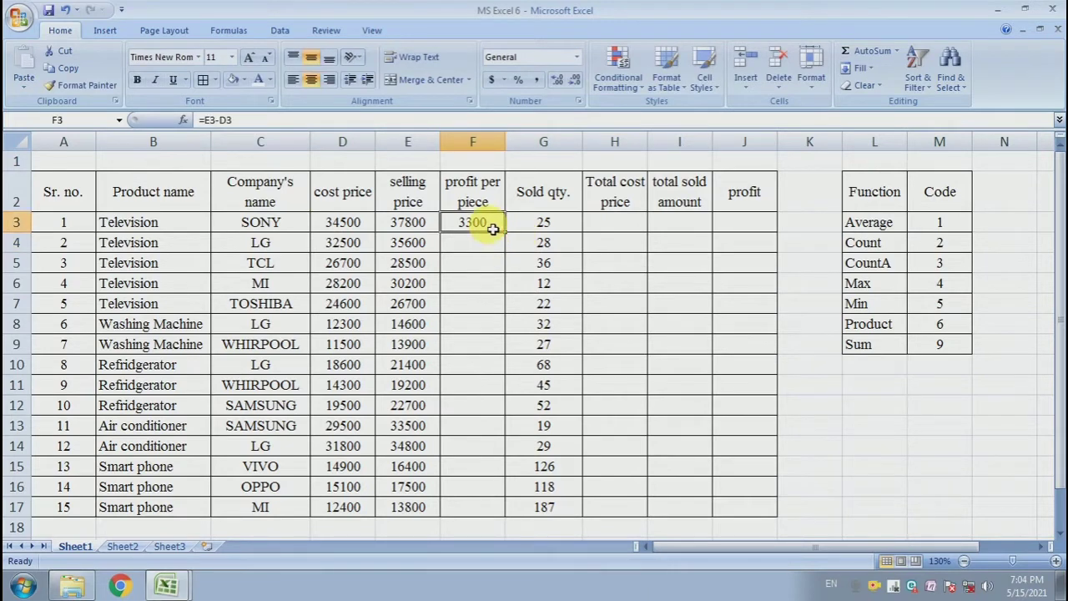
{"action": "left_click_drag", "start_coordinate": [510, 241], "coordinate": [493, 511]}
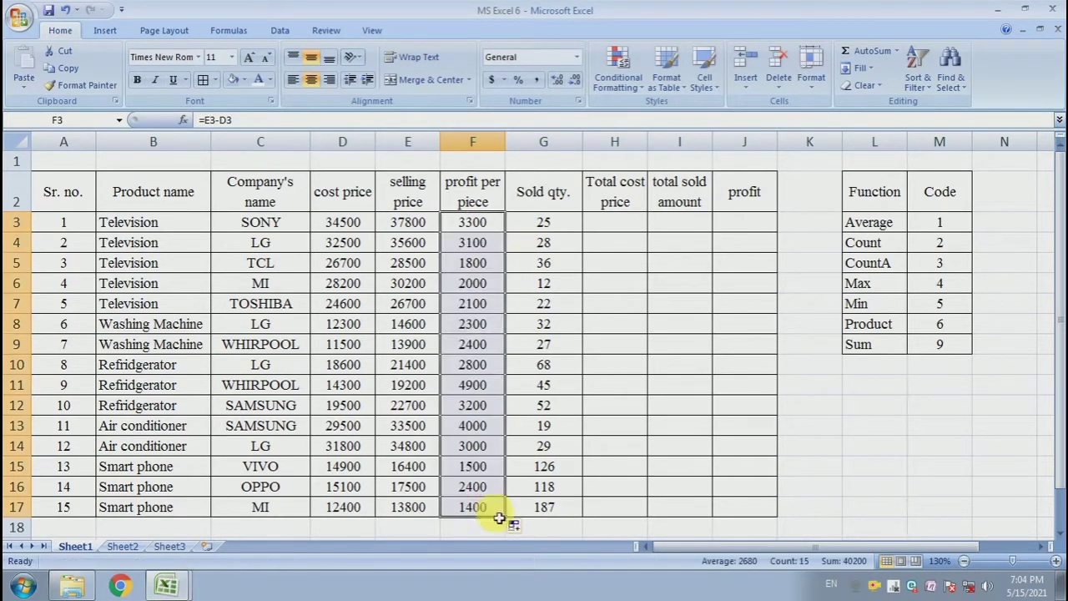
{"action": "left_click", "coordinate": [476, 405]}
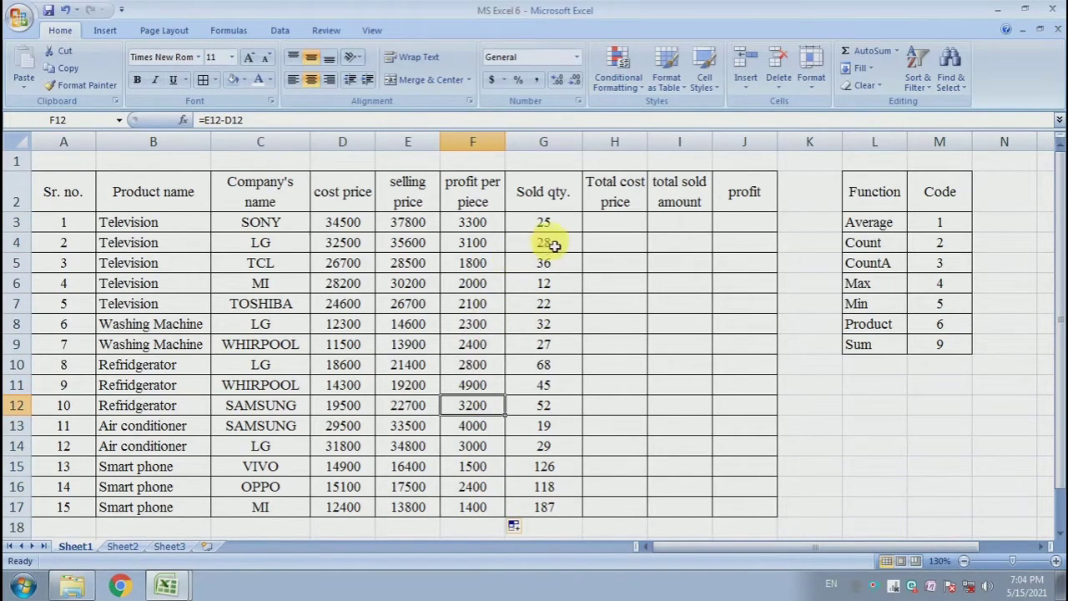
Enter a formula in H3 multiplying sold quantity G3 by cost price D3 for total cost price.
{"action": "left_click", "coordinate": [617, 231]}
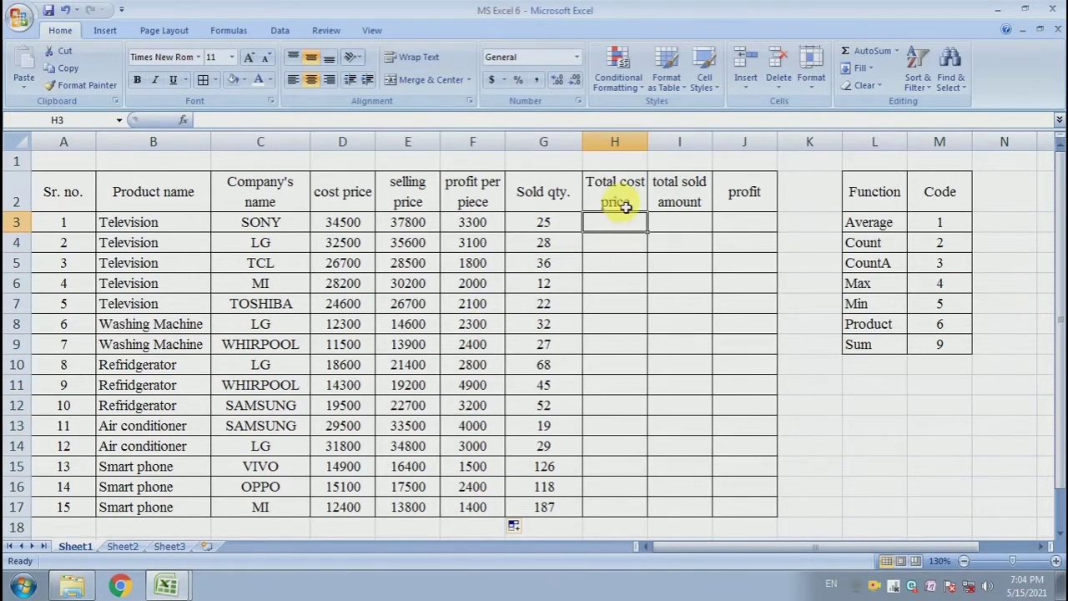
{"action": "left_click", "coordinate": [637, 205]}
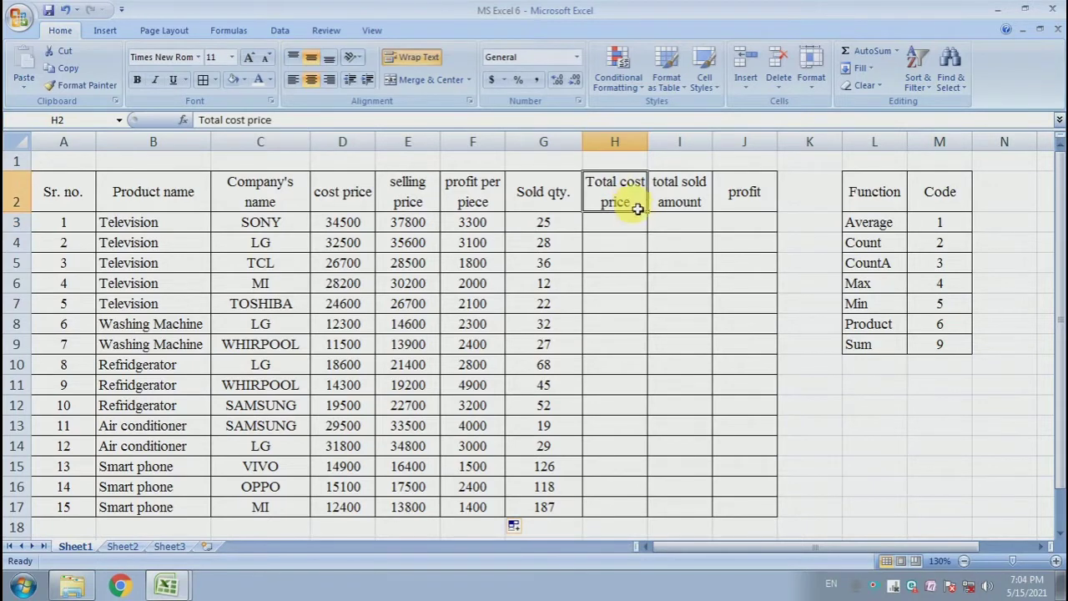
{"action": "left_click", "coordinate": [635, 223]}
{"action": "left_click", "coordinate": [551, 224]}
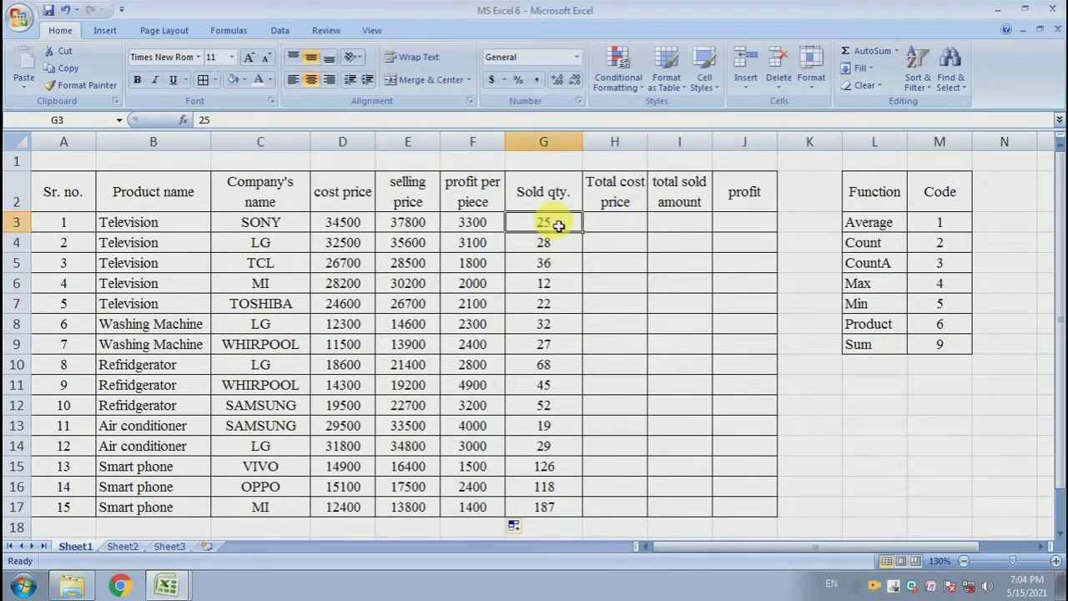
{"action": "left_click", "coordinate": [338, 227]}
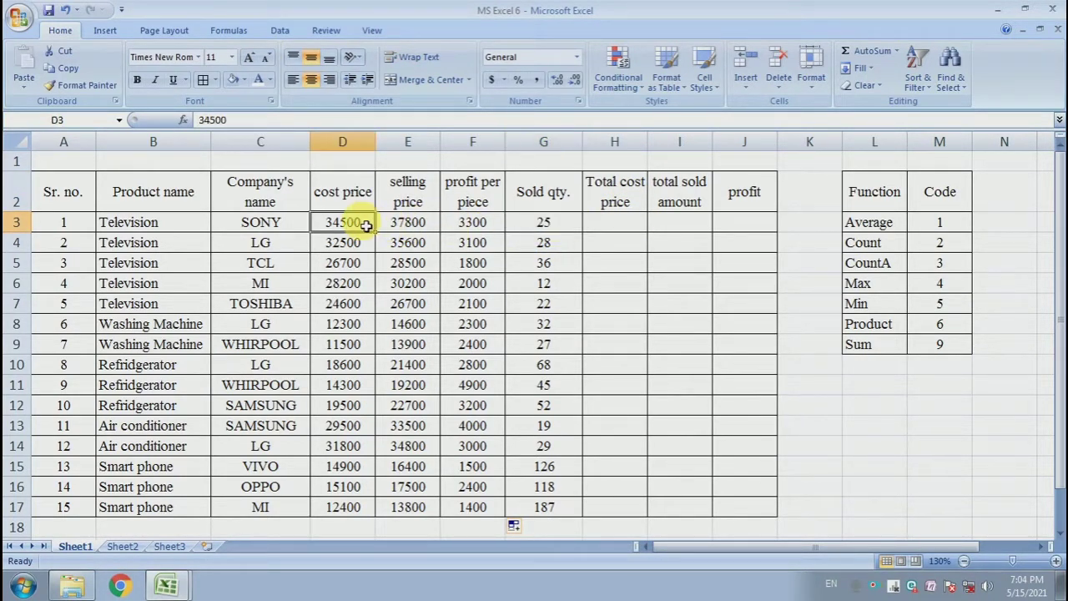
{"action": "left_click", "coordinate": [567, 226]}
{"action": "left_click", "coordinate": [608, 230]}
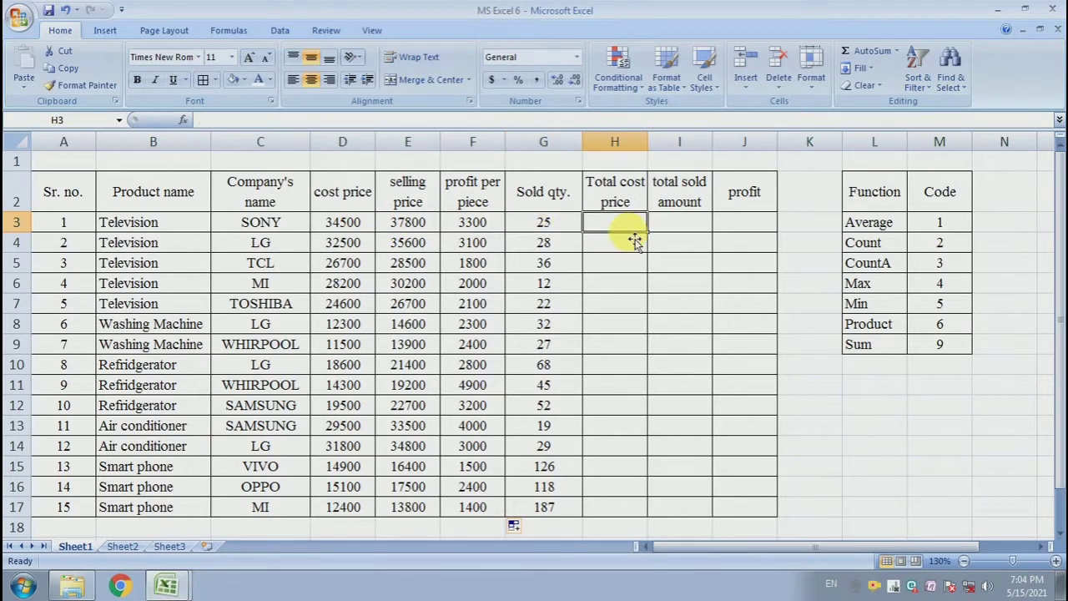
{"action": "type", "text": "="}
{"action": "key", "text": "Left"}
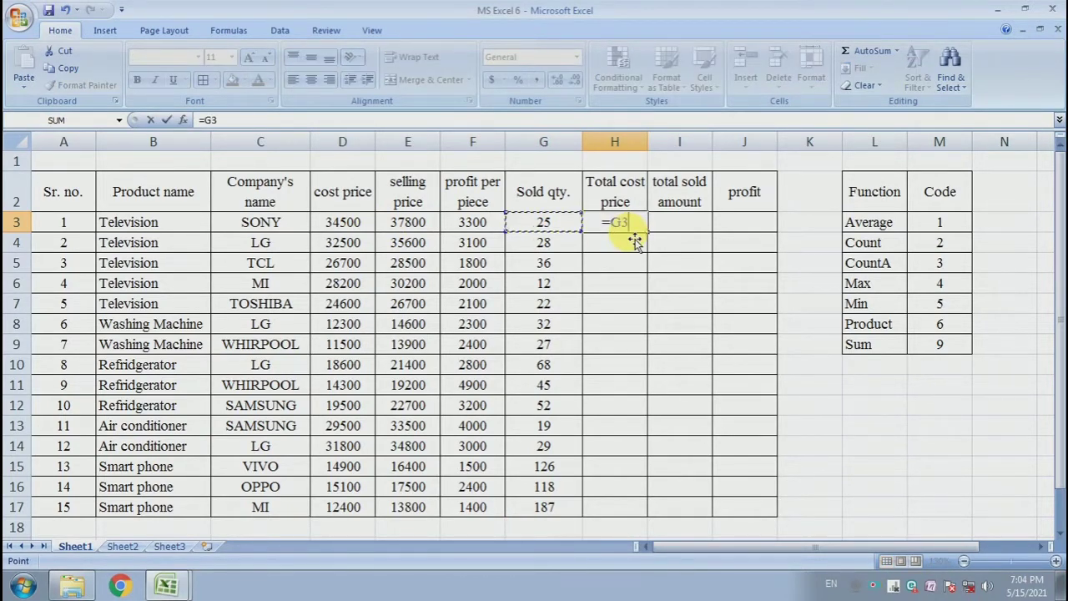
{"action": "type", "text": "*"}
{"action": "key", "text": "Left"}
{"action": "key", "text": "Left"}
{"action": "key", "text": "Left"}
{"action": "key", "text": "Left"}
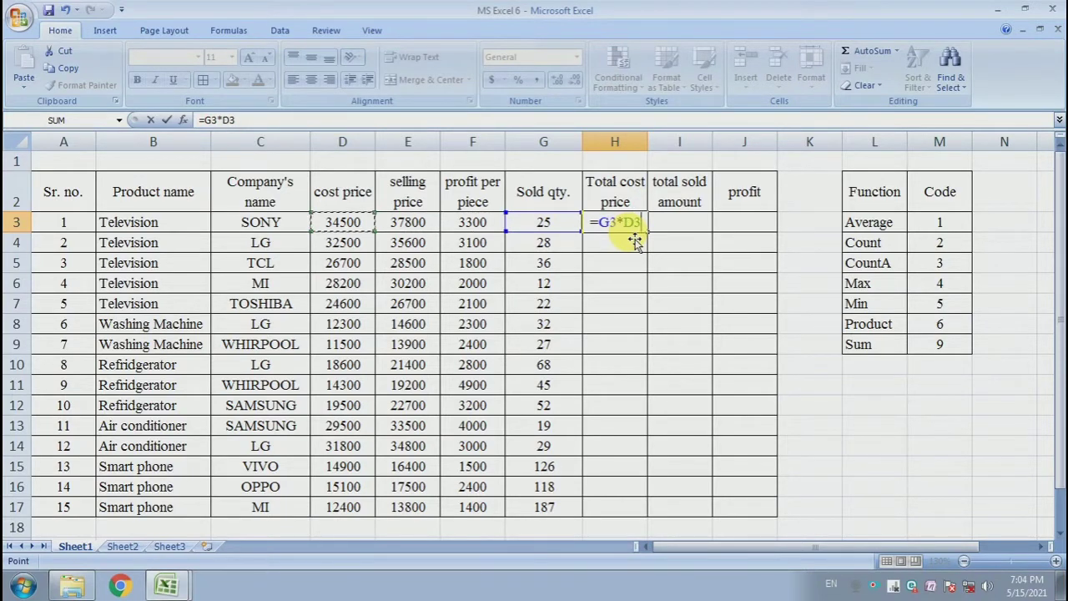
{"action": "key", "text": "Return"}
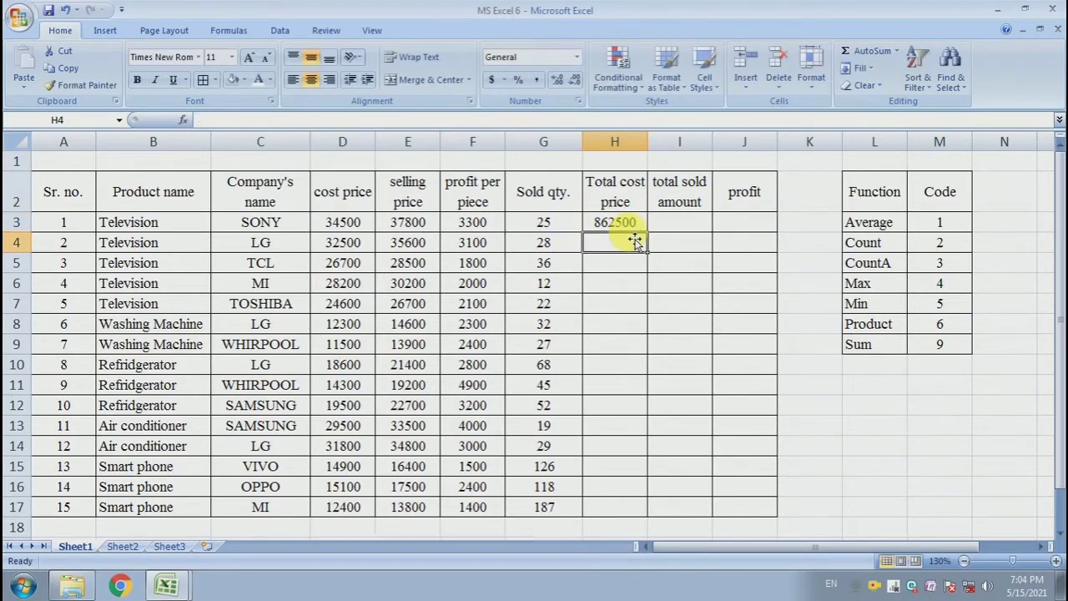
Fill the total cost price formula down the column to row 17.
{"action": "left_click", "coordinate": [636, 222]}
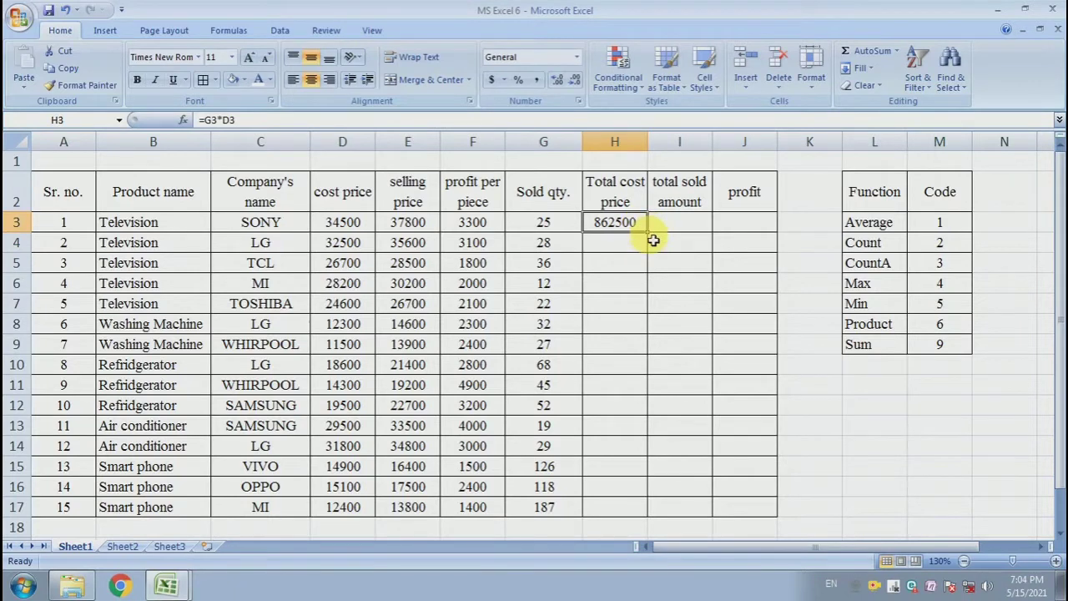
{"action": "left_click_drag", "start_coordinate": [650, 237], "coordinate": [627, 507]}
{"action": "left_click", "coordinate": [615, 365]}
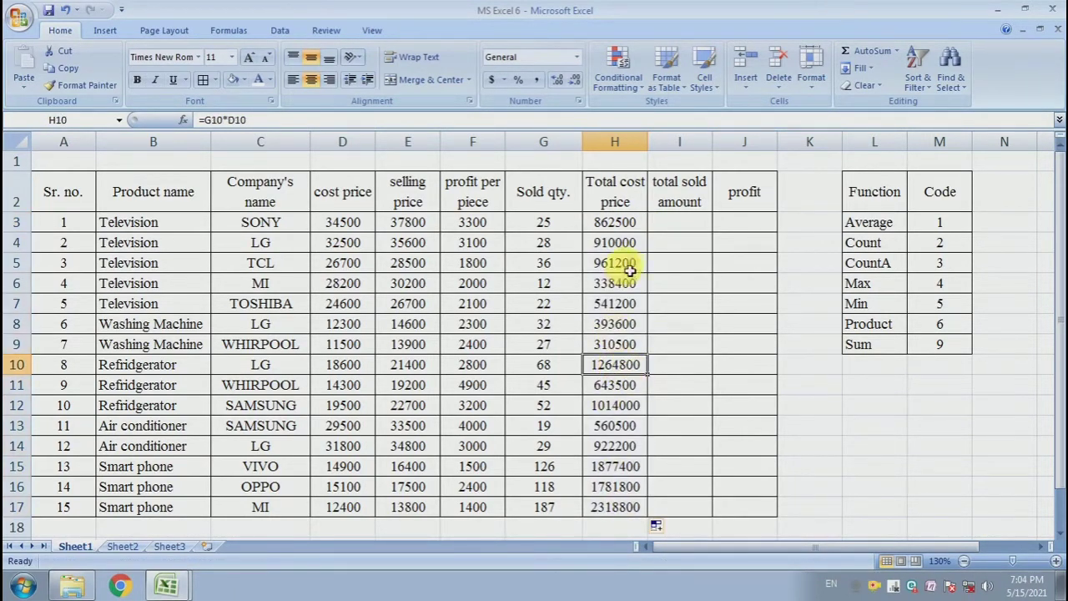
{"action": "left_click_drag", "start_coordinate": [639, 225], "coordinate": [636, 505]}
{"action": "left_click", "coordinate": [676, 385]}
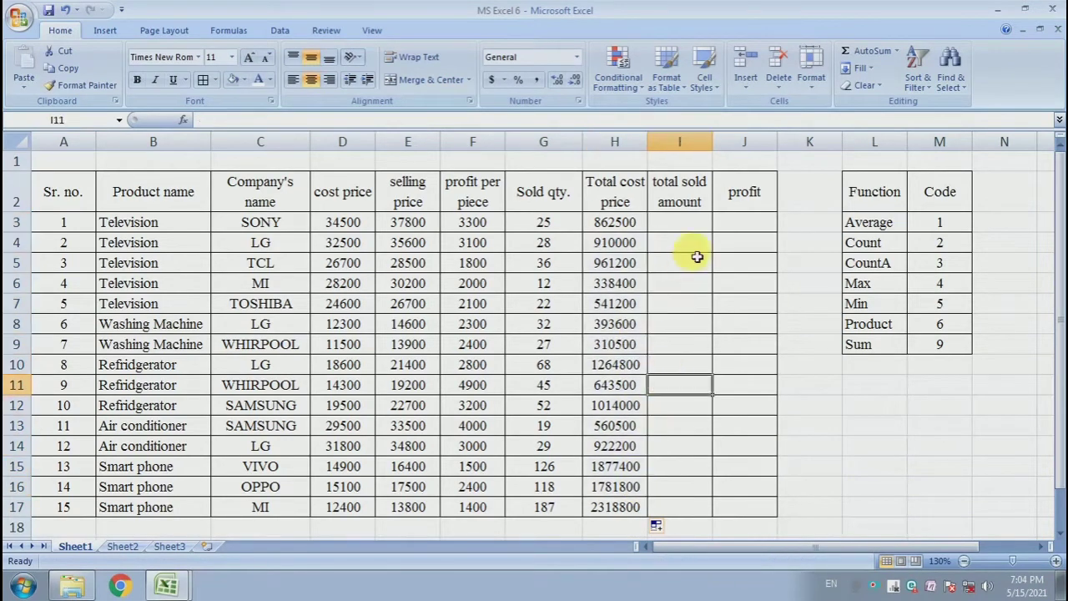
Enter a formula in I3 multiplying sold quantity G3 by selling price E3 for total sold amount.
{"action": "left_click", "coordinate": [704, 225]}
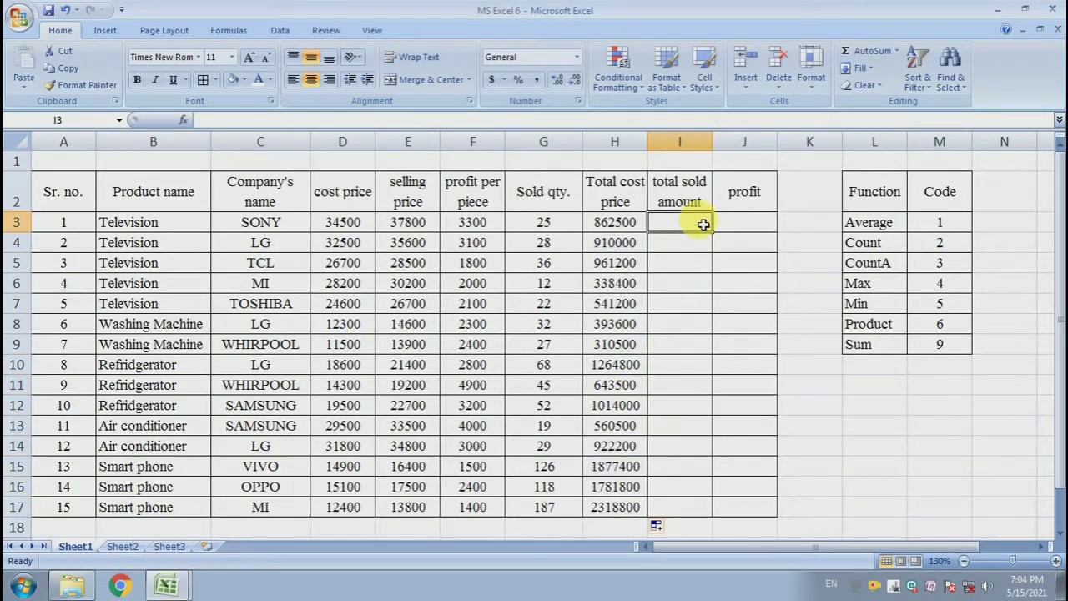
{"action": "type", "text": "="}
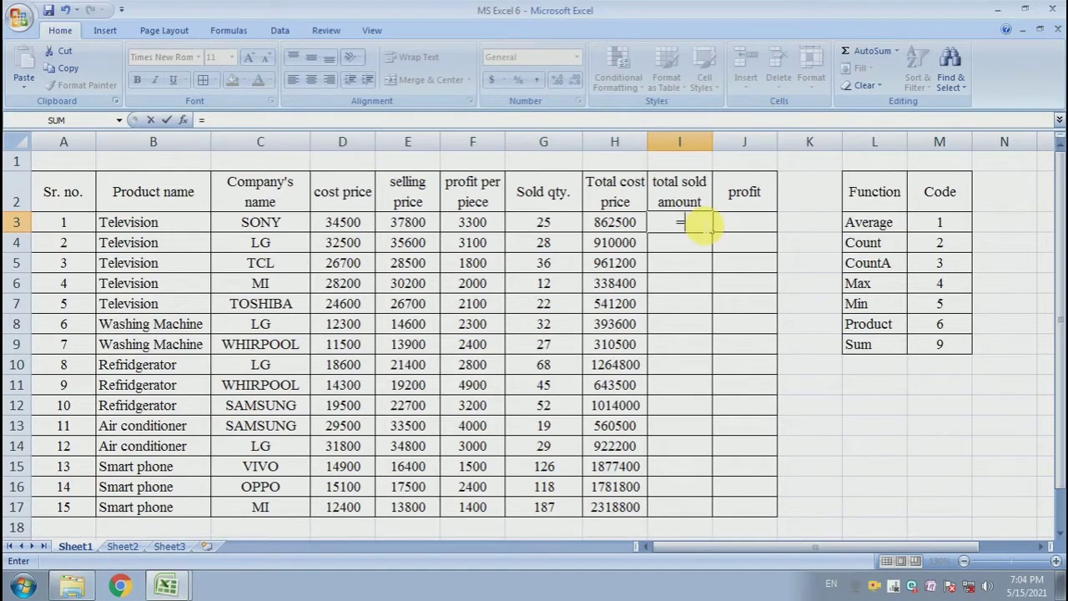
{"action": "left_click", "coordinate": [551, 226]}
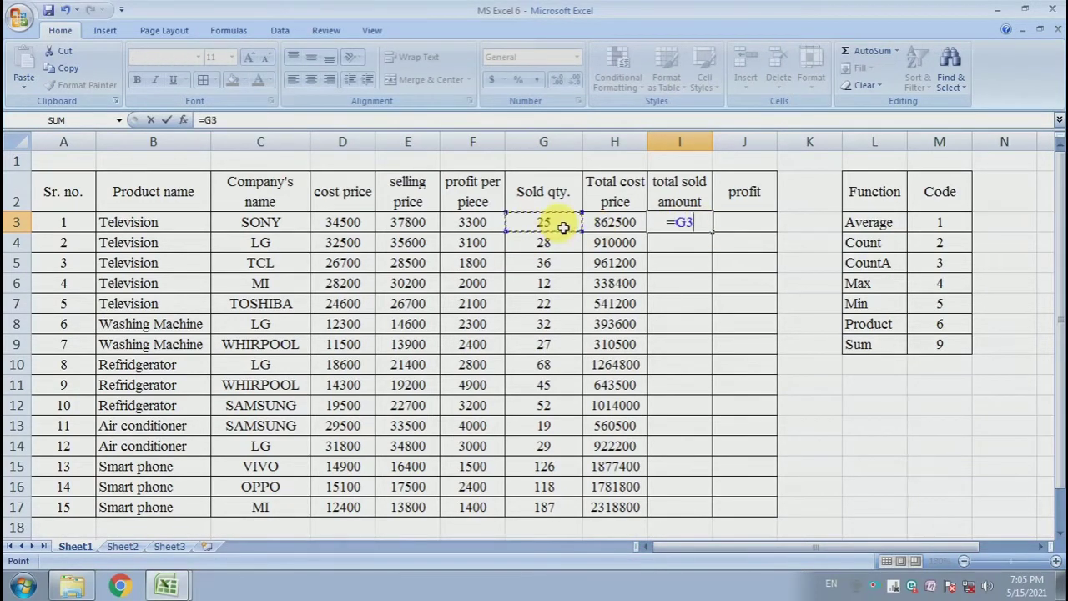
{"action": "type", "text": "*"}
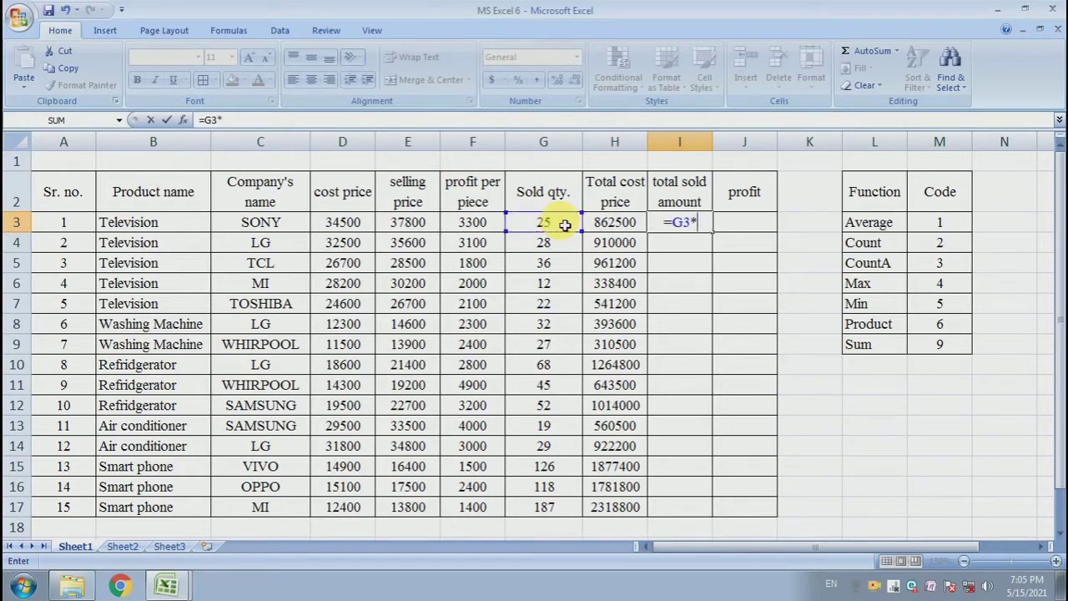
{"action": "left_click", "coordinate": [422, 227]}
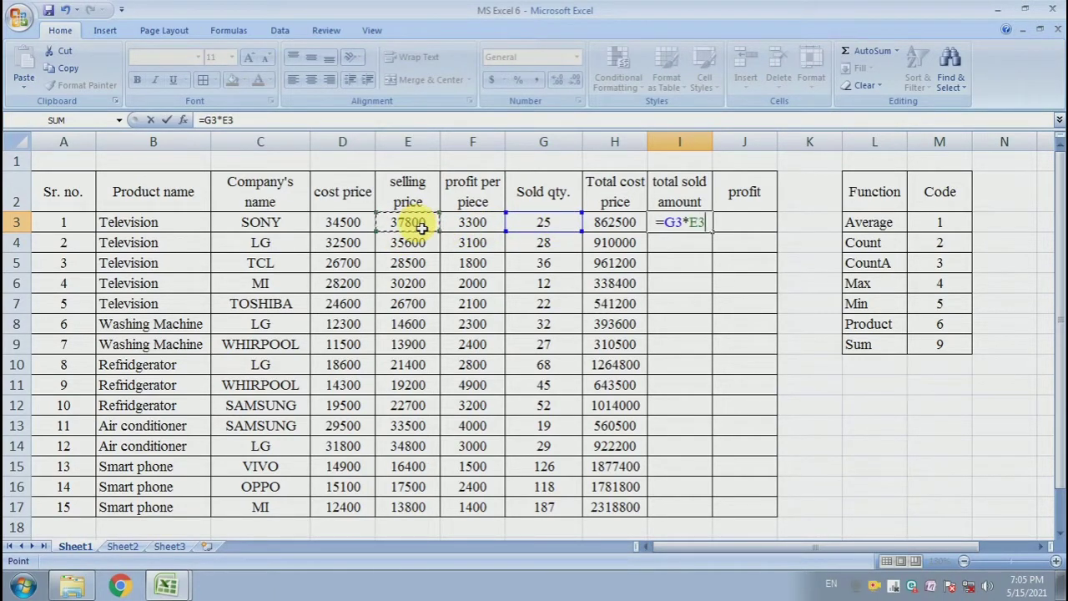
{"action": "key", "text": "Return"}
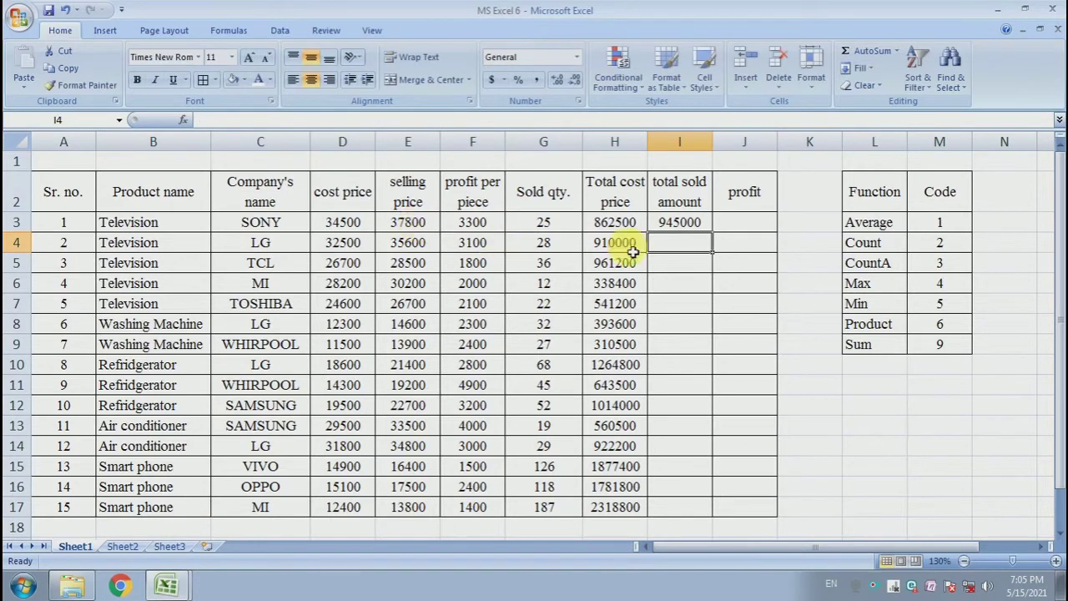
Fill the total sold amount formula down the column to row 17.
{"action": "left_click", "coordinate": [693, 223]}
{"action": "left_click_drag", "start_coordinate": [714, 233], "coordinate": [691, 511]}
{"action": "left_click", "coordinate": [751, 365]}
{"action": "left_click", "coordinate": [708, 369]}
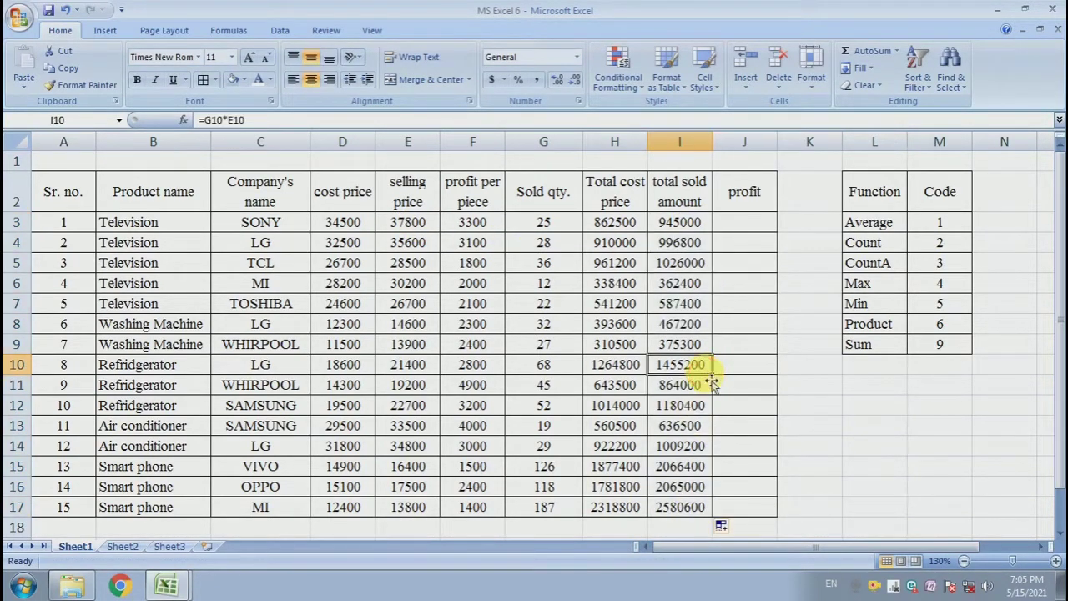
Enter a formula in J3 subtracting total cost price H3 from total sold amount I3 for profit.
{"action": "left_click", "coordinate": [762, 234]}
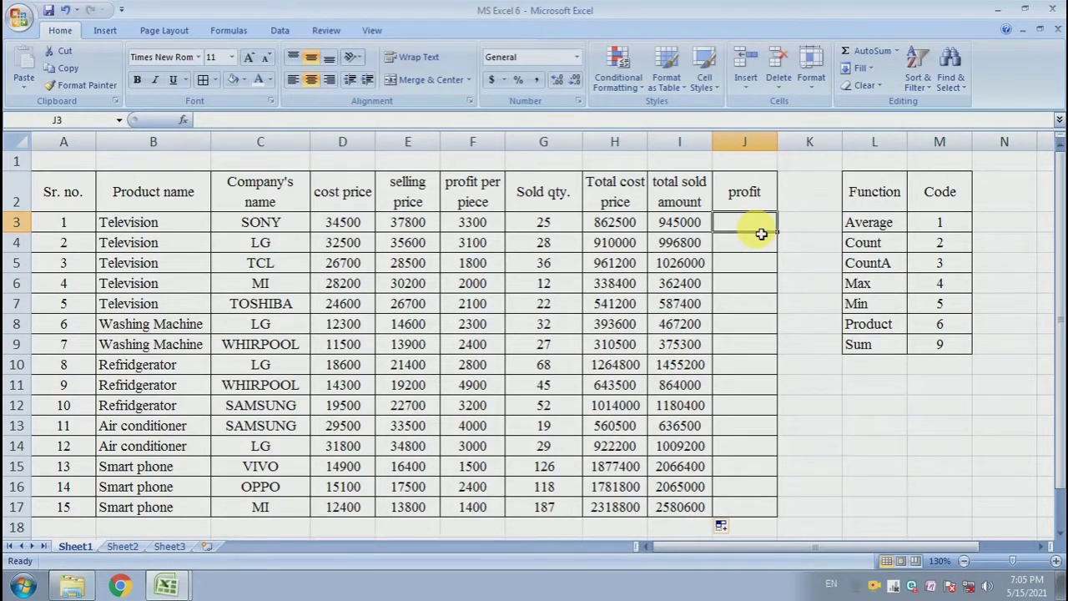
{"action": "type", "text": "="}
{"action": "key", "text": "Left"}
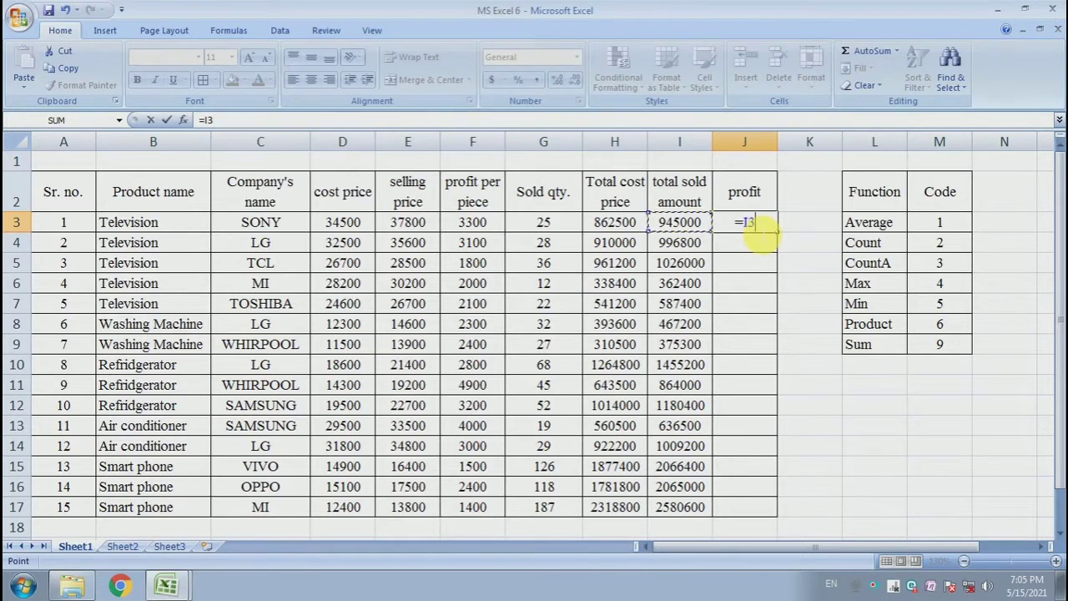
{"action": "type", "text": "-"}
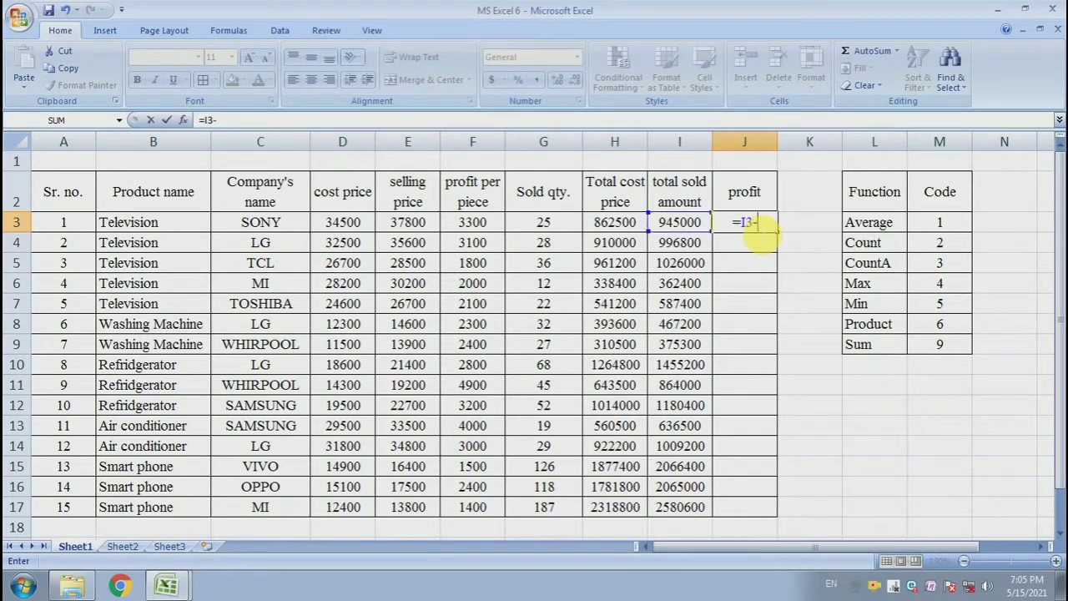
{"action": "left_click", "coordinate": [622, 225]}
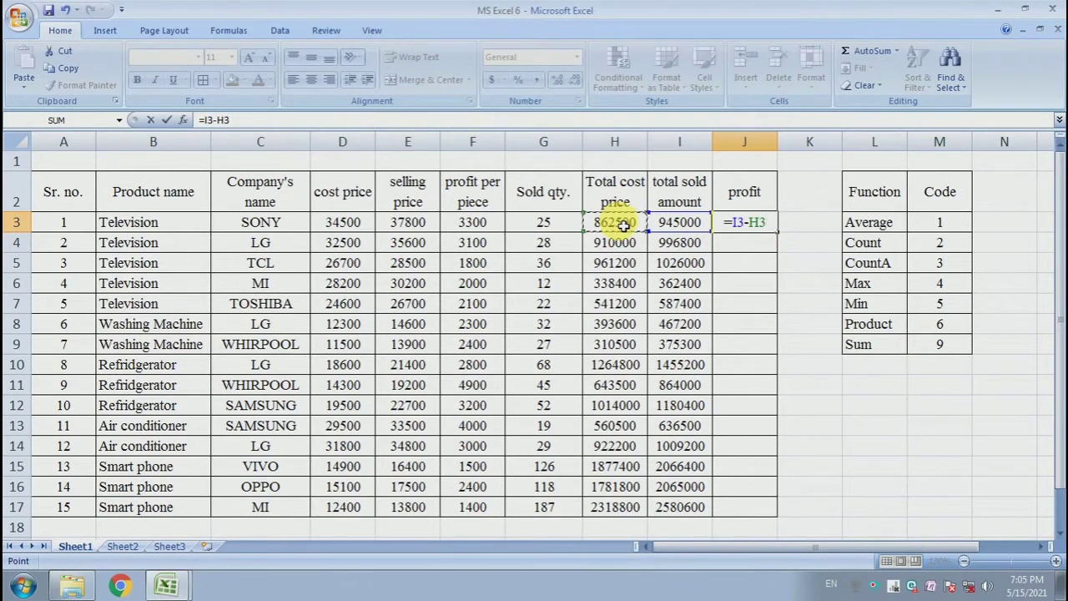
{"action": "key", "text": "Return"}
{"action": "left_click", "coordinate": [751, 222]}
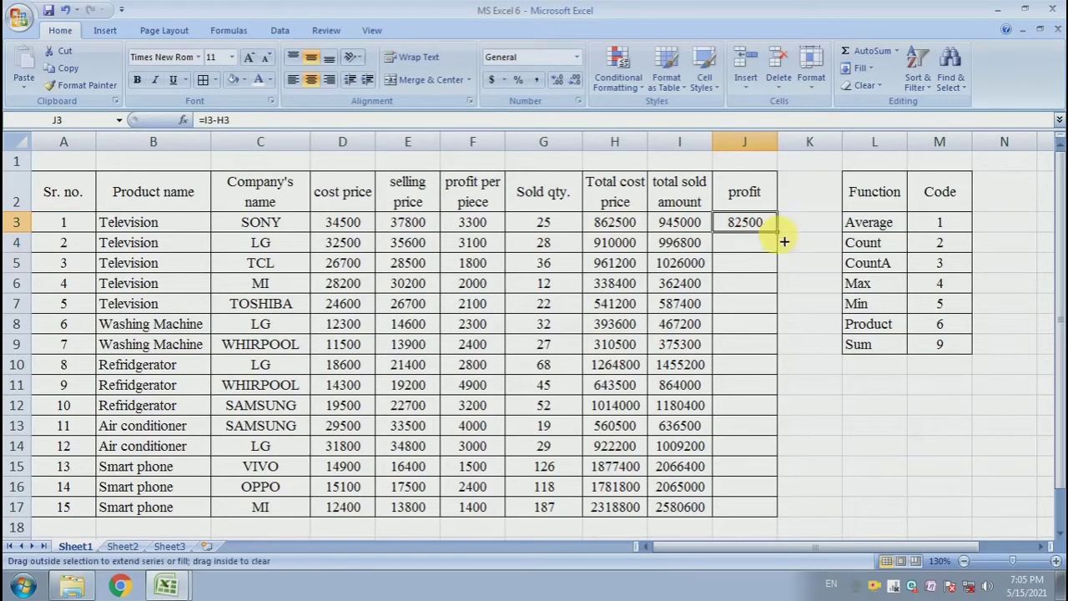
Fill the profit formula down the column to row 17.
{"action": "left_click_drag", "start_coordinate": [785, 241], "coordinate": [777, 516]}
{"action": "left_click", "coordinate": [773, 344]}
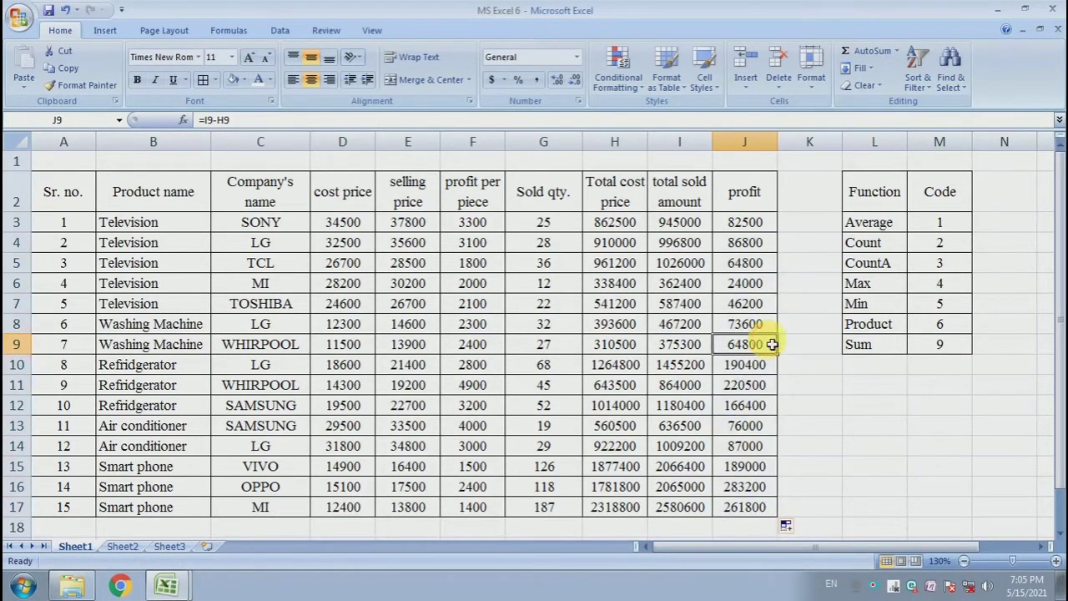
Review the filled formulas and values across the sales table.
{"action": "left_click_drag", "start_coordinate": [744, 222], "coordinate": [751, 503]}
{"action": "left_click", "coordinate": [751, 385]}
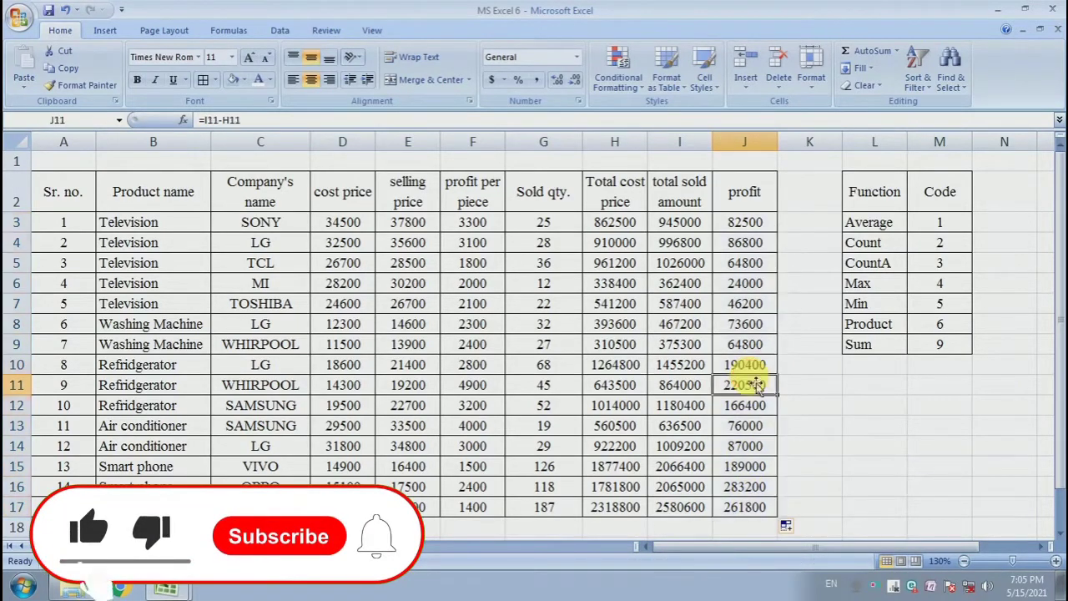
{"action": "left_click", "coordinate": [743, 306]}
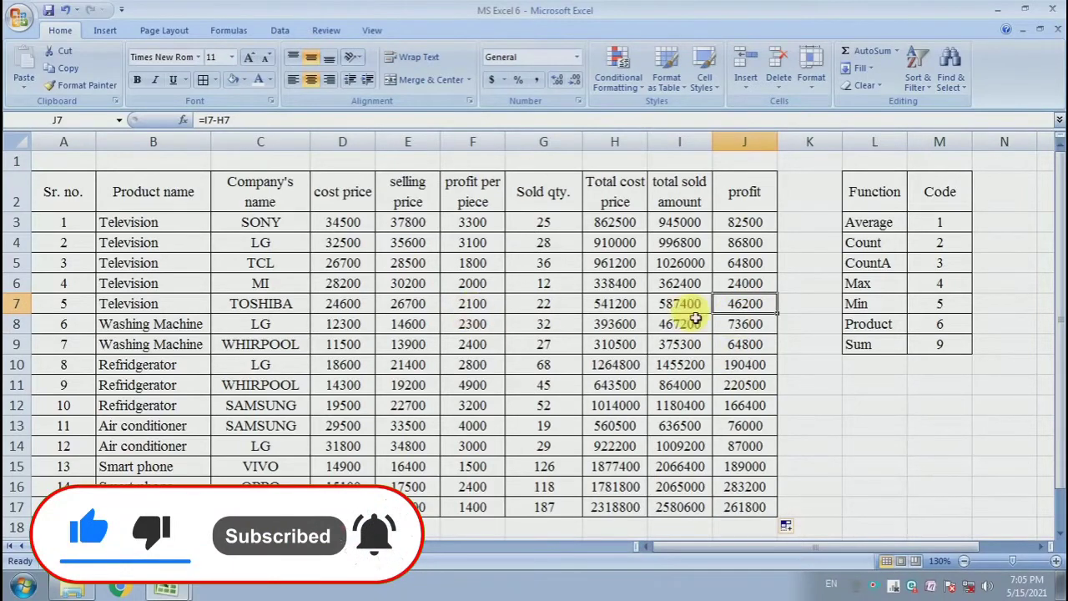
{"action": "left_click_drag", "start_coordinate": [65, 191], "coordinate": [751, 506]}
{"action": "left_click", "coordinate": [575, 372]}
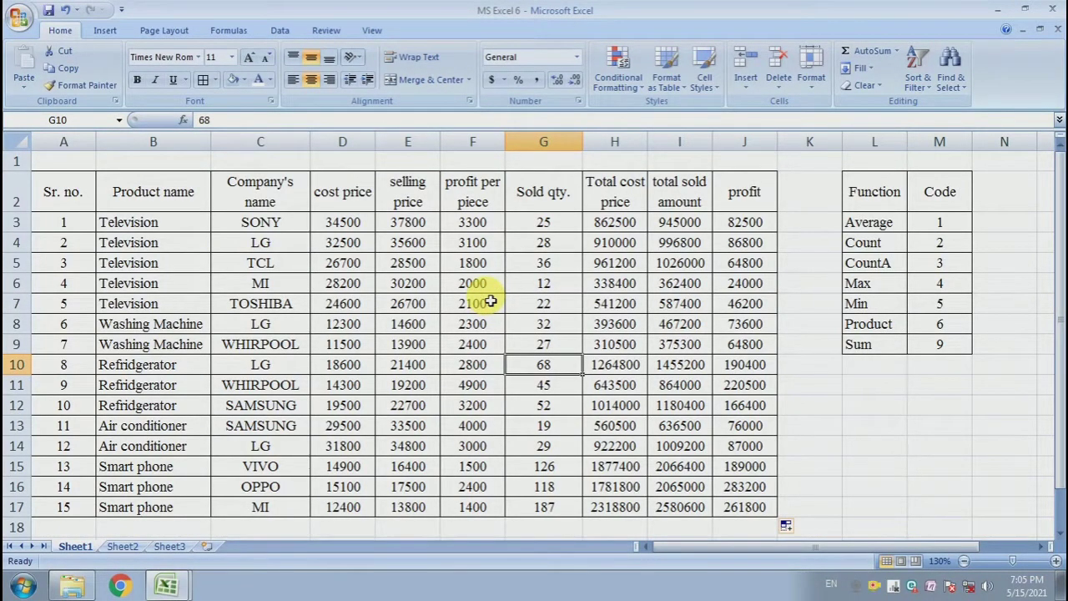
{"action": "scroll", "coordinate": [583, 296], "scroll_direction": "down", "scroll_amount": 1}
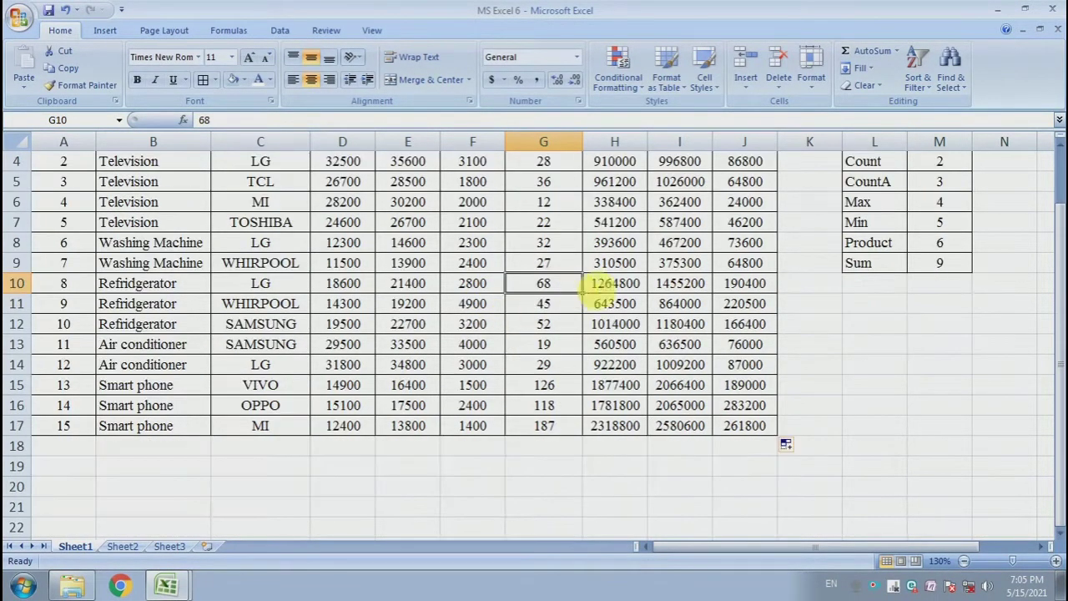
{"action": "left_click_drag", "start_coordinate": [83, 468], "coordinate": [749, 472]}
{"action": "left_click", "coordinate": [747, 469]}
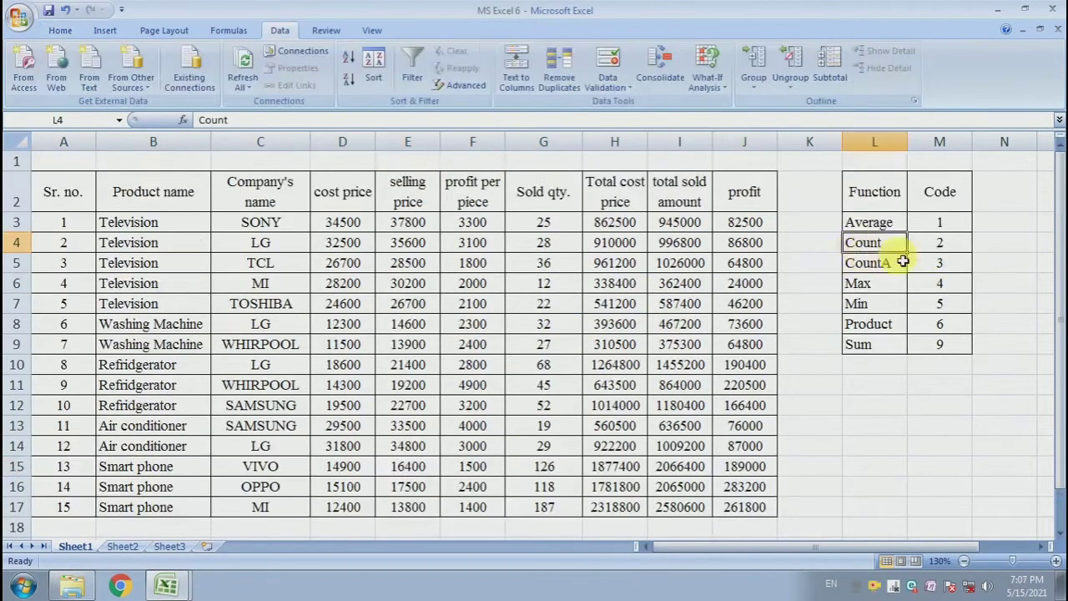
Examine the Function and Code lookup table in columns L and M.
{"action": "left_click", "coordinate": [941, 243]}
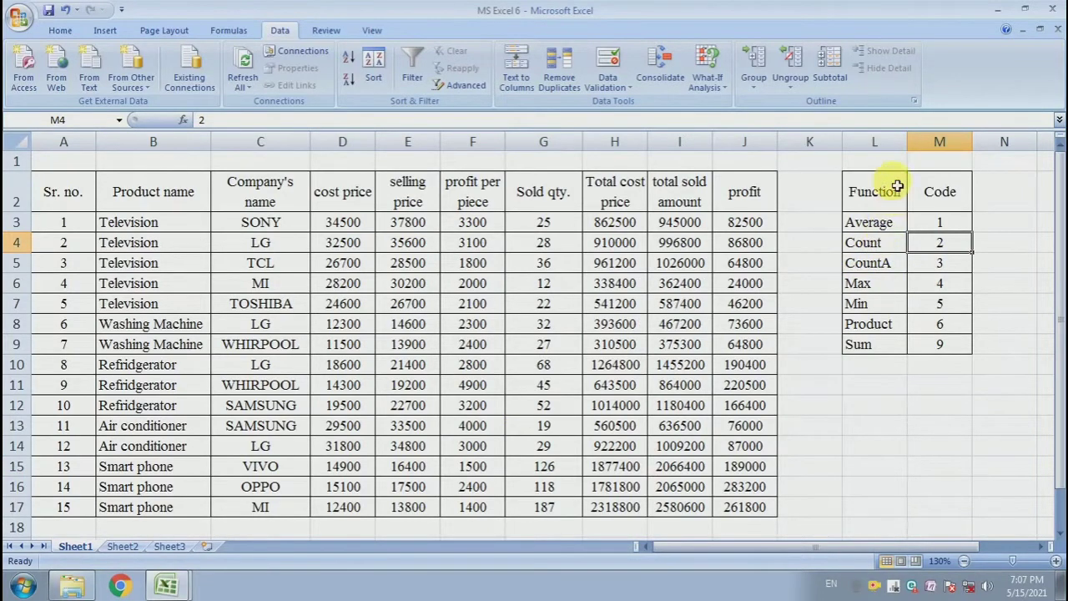
{"action": "left_click_drag", "start_coordinate": [878, 188], "coordinate": [942, 344]}
{"action": "left_click_drag", "start_coordinate": [945, 227], "coordinate": [935, 348]}
{"action": "left_click", "coordinate": [932, 310]}
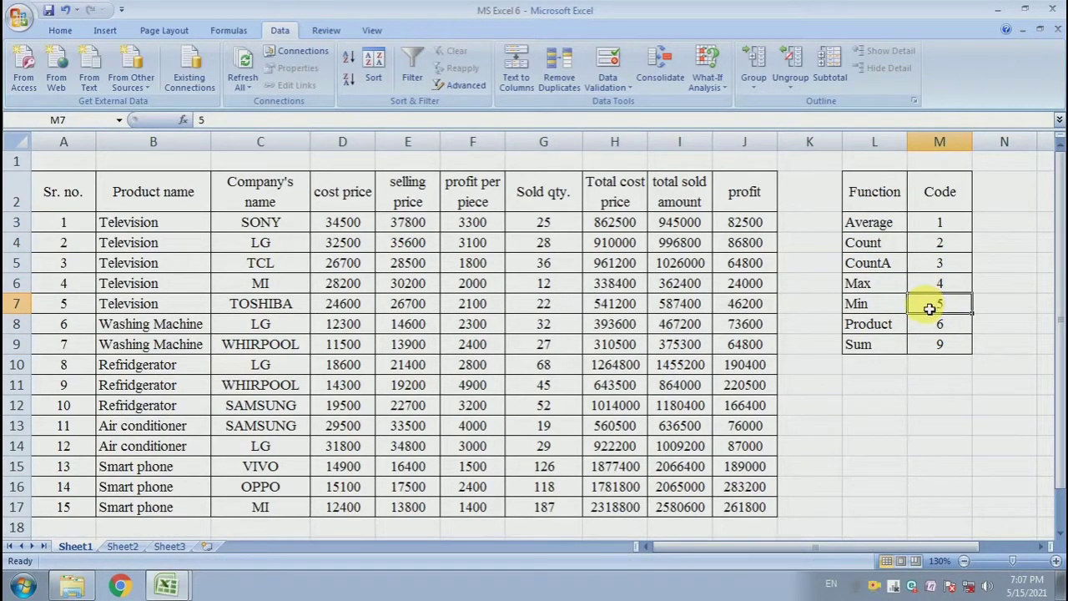
{"action": "scroll", "coordinate": [710, 345], "scroll_direction": "down", "scroll_amount": 1}
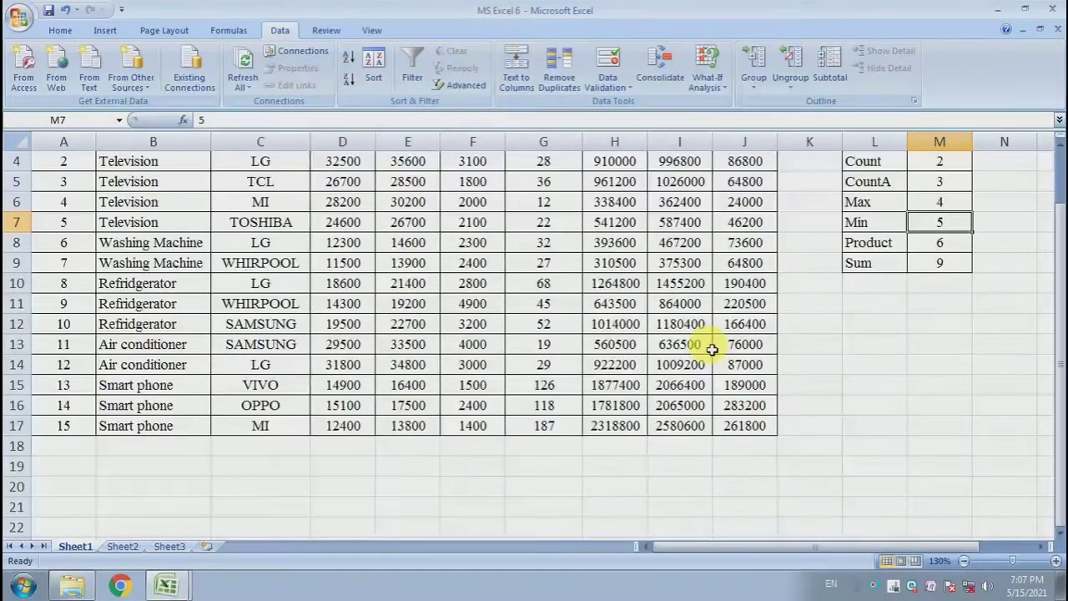
Open data validation for cell C19 and set it to allow a List.
{"action": "left_click", "coordinate": [273, 471]}
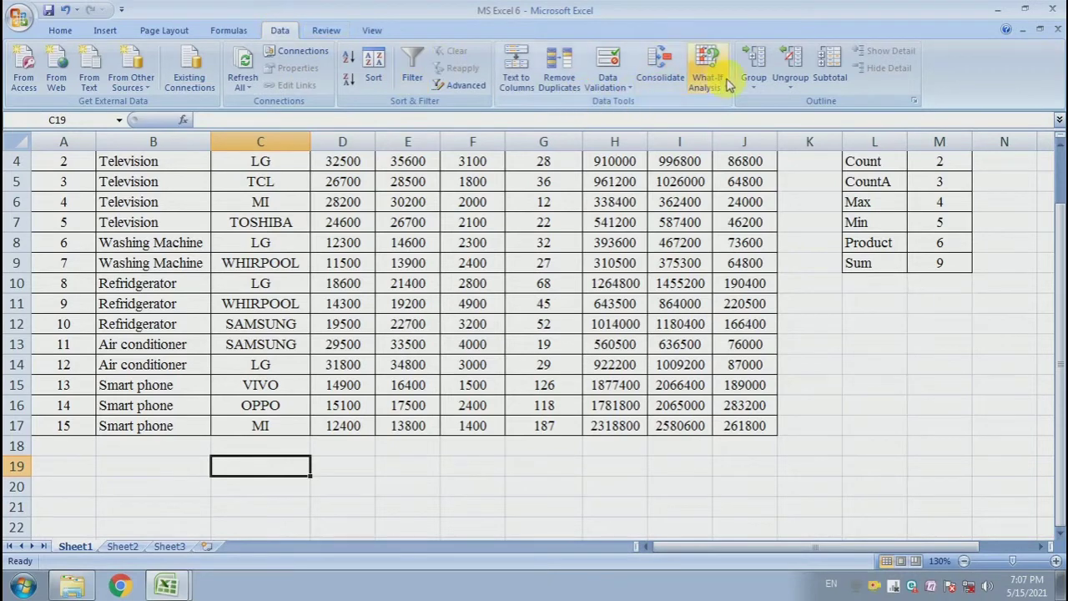
{"action": "left_click", "coordinate": [618, 88]}
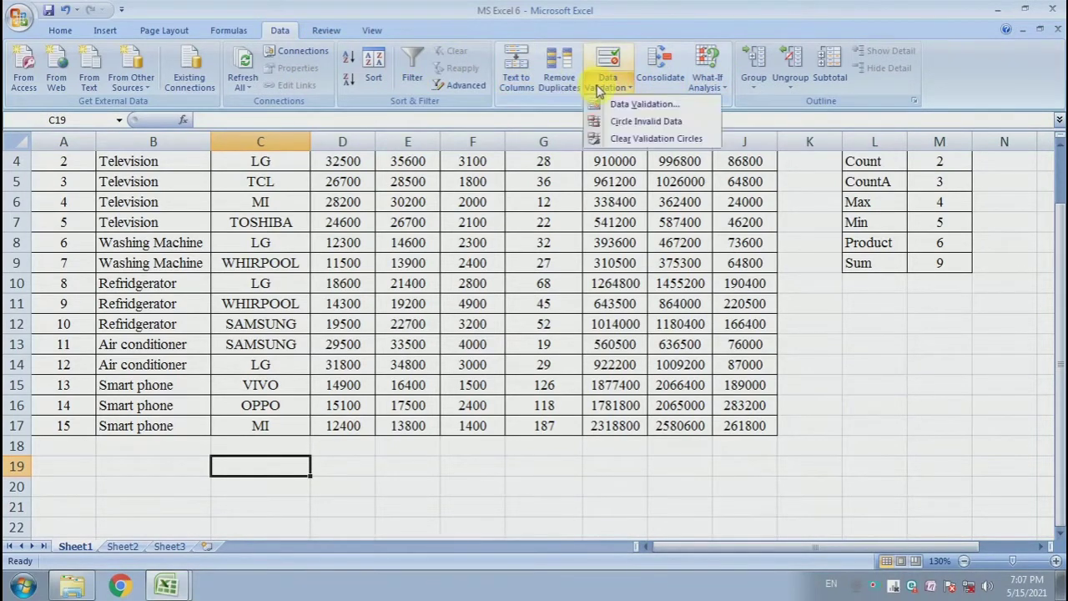
{"action": "left_click", "coordinate": [632, 103]}
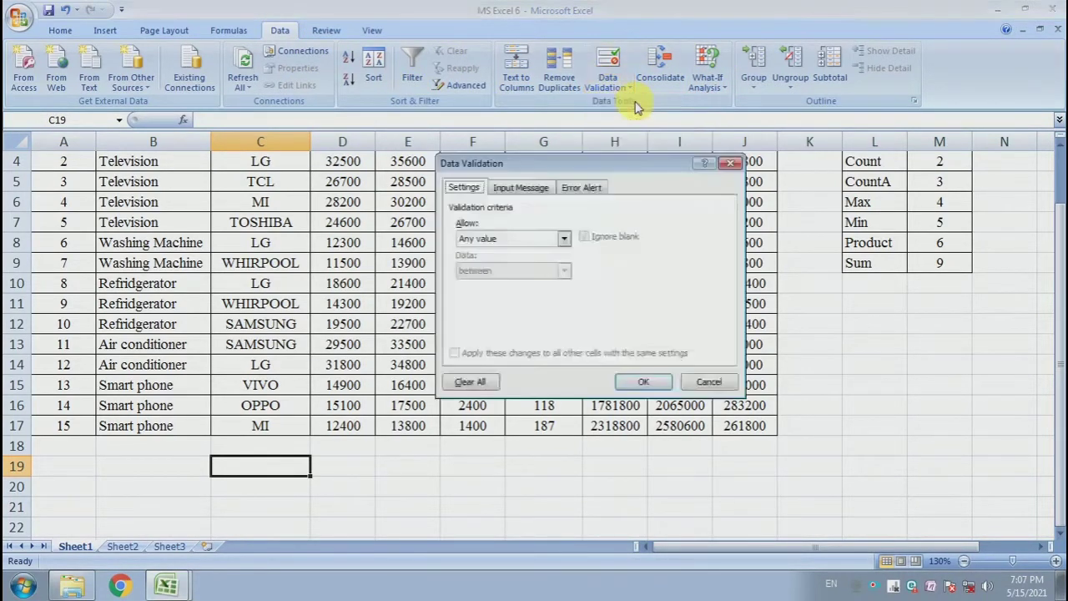
{"action": "left_click", "coordinate": [492, 240]}
{"action": "left_click", "coordinate": [476, 185]}
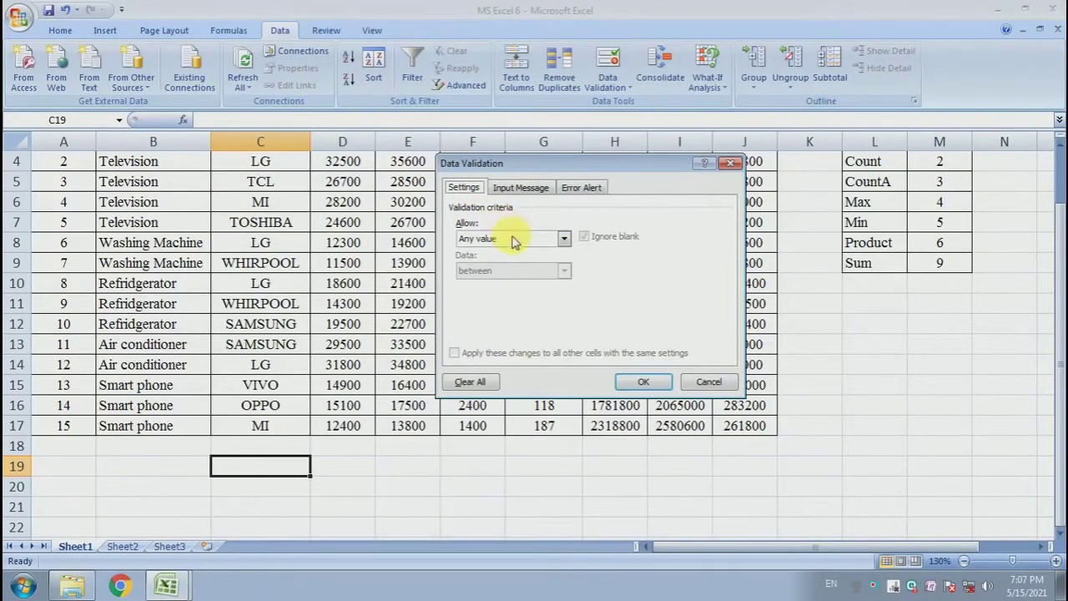
{"action": "left_click", "coordinate": [512, 238]}
{"action": "left_click", "coordinate": [486, 284]}
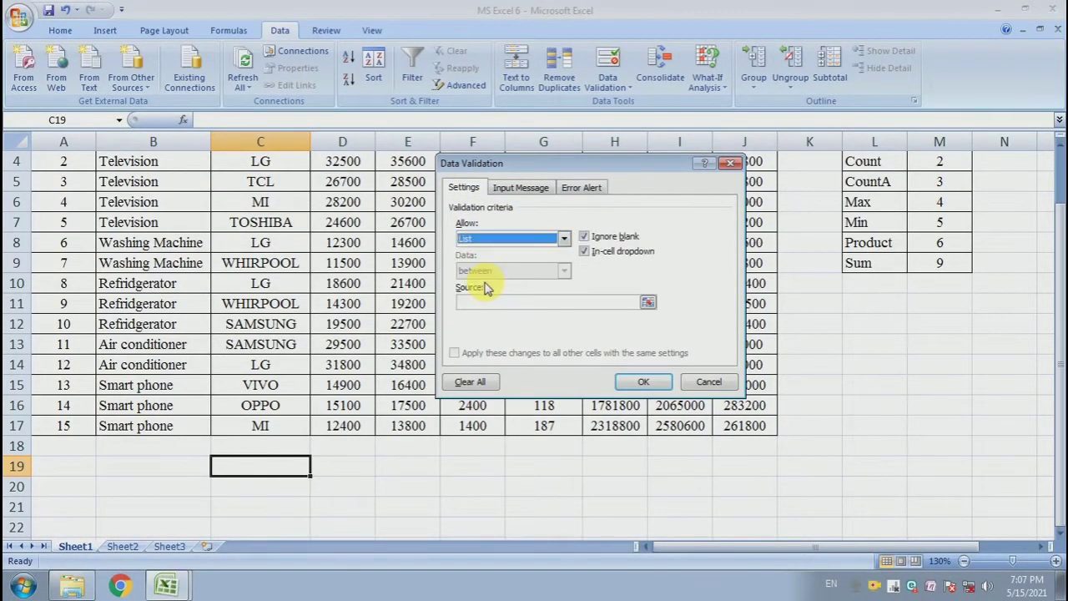
Set the validation list source to the function names $L$3:$L$9 and confirm.
{"action": "left_click", "coordinate": [648, 302]}
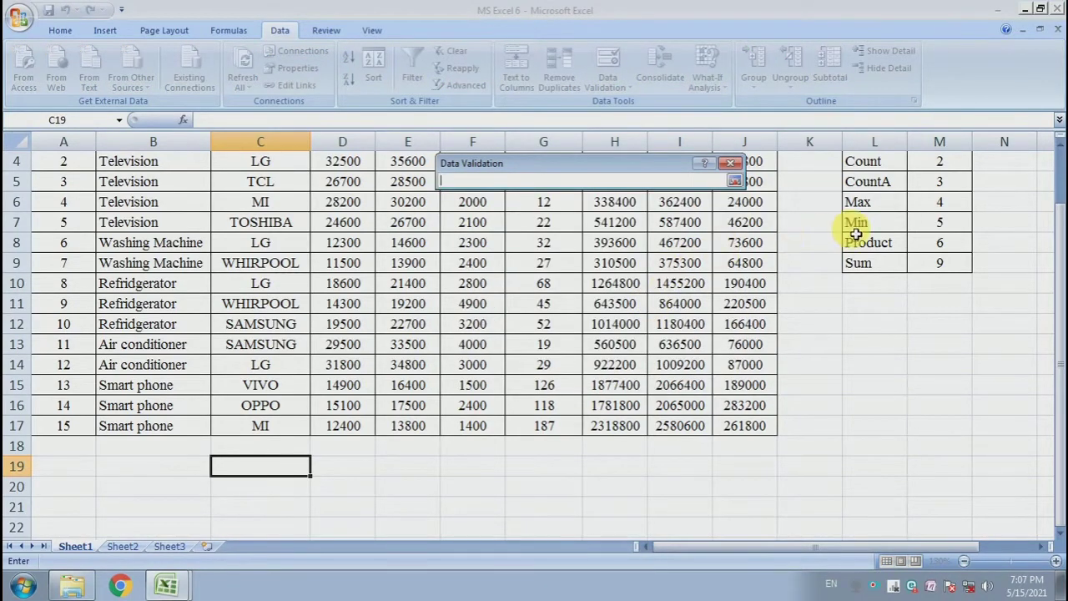
{"action": "scroll", "coordinate": [855, 235], "scroll_direction": "up", "scroll_amount": 1}
{"action": "left_click_drag", "start_coordinate": [883, 227], "coordinate": [883, 347]}
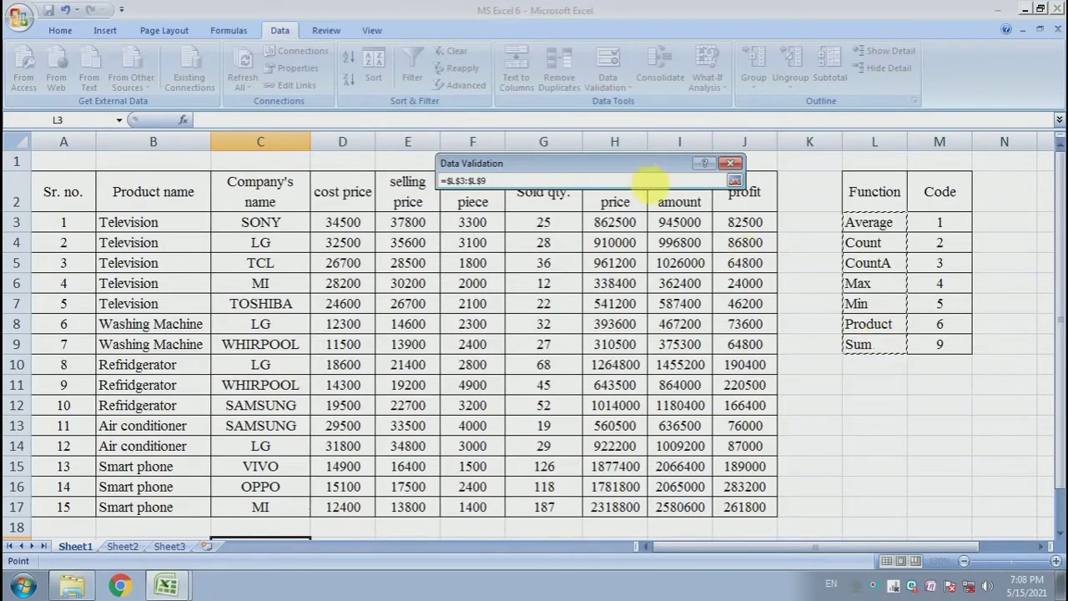
{"action": "left_click", "coordinate": [734, 180]}
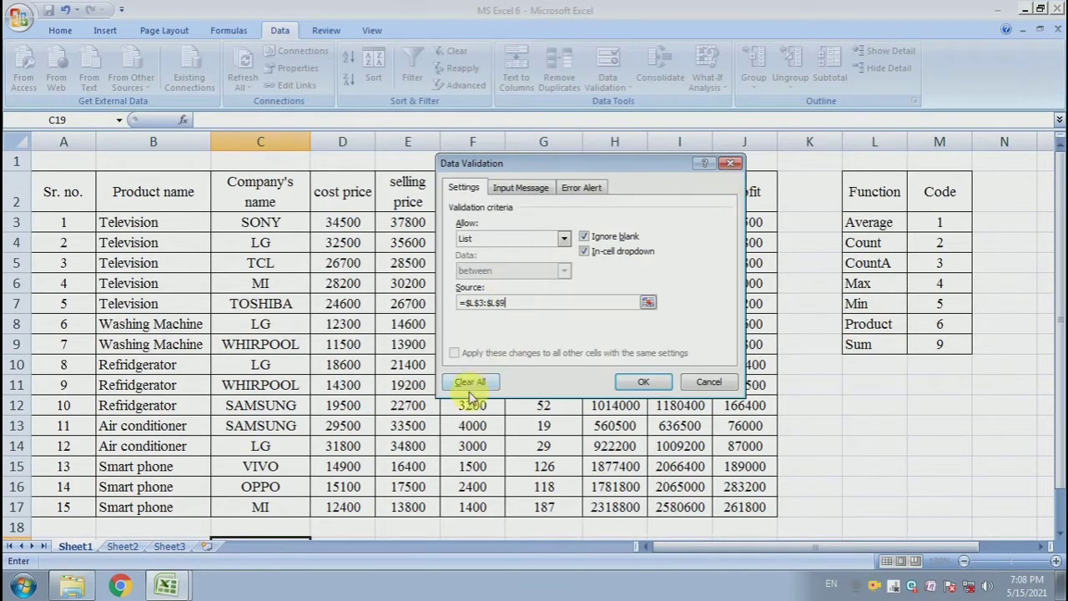
{"action": "left_click", "coordinate": [639, 383]}
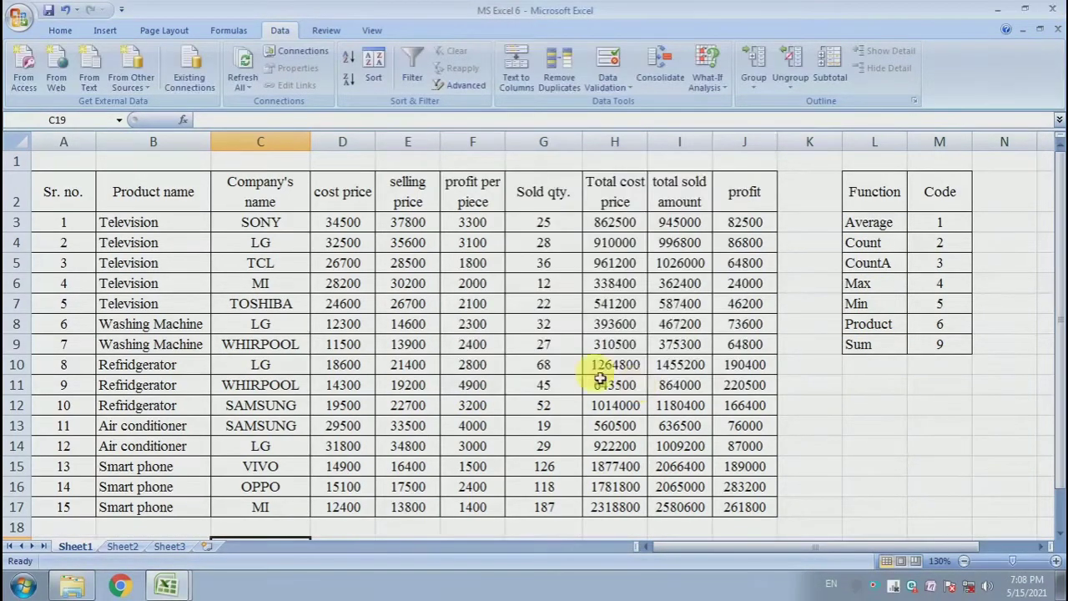
Test the C19 dropdown list, choosing Sum and finally Max.
{"action": "scroll", "coordinate": [531, 342], "scroll_direction": "down", "scroll_amount": 1}
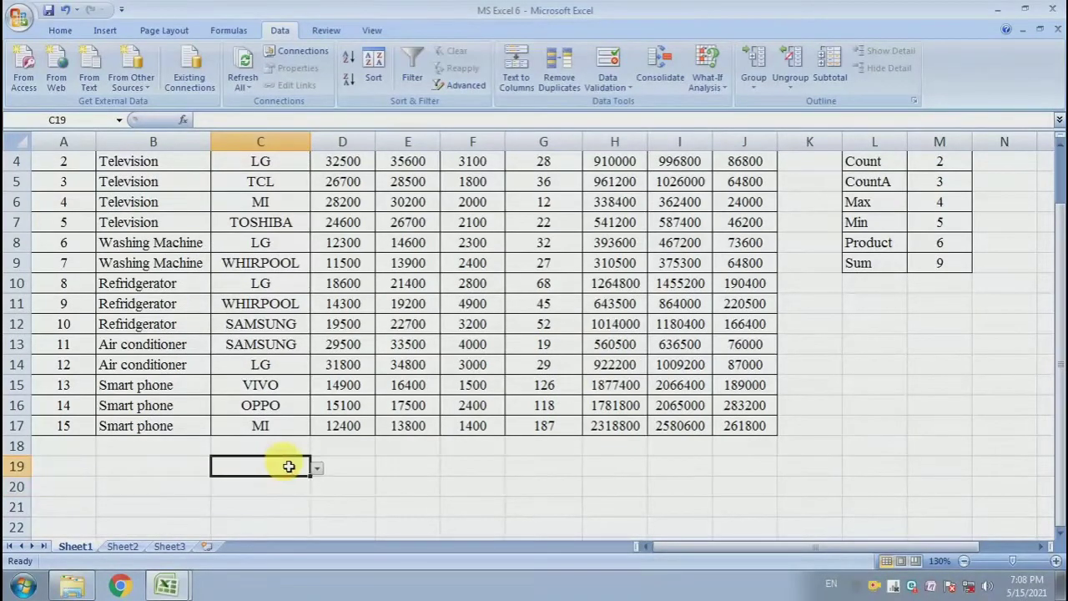
{"action": "left_click", "coordinate": [317, 469]}
{"action": "left_click", "coordinate": [254, 454]}
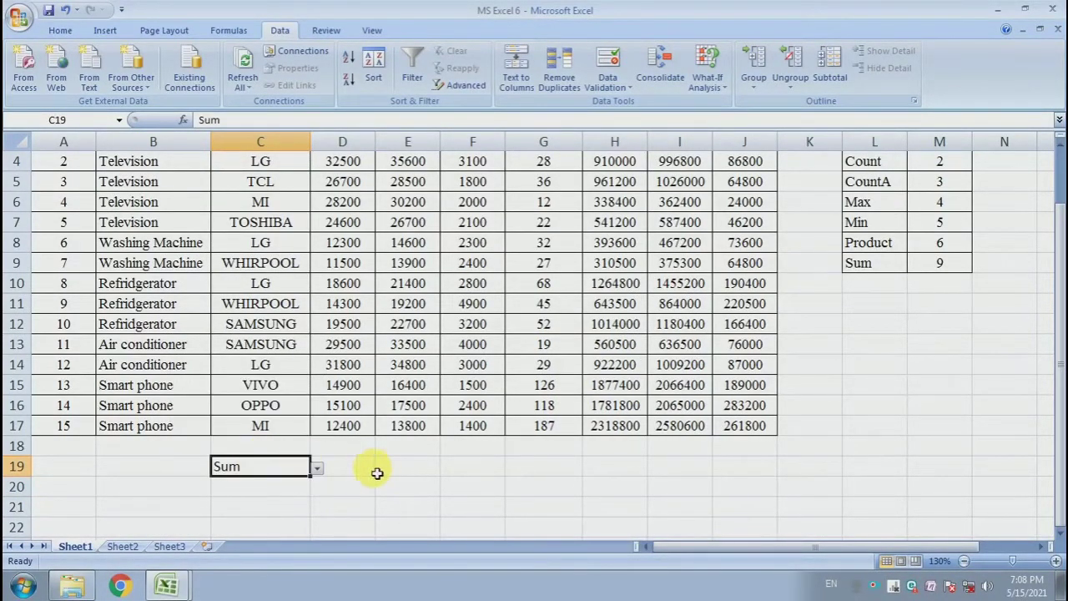
{"action": "left_click_drag", "start_coordinate": [376, 470], "coordinate": [830, 491]}
{"action": "left_click", "coordinate": [278, 466]}
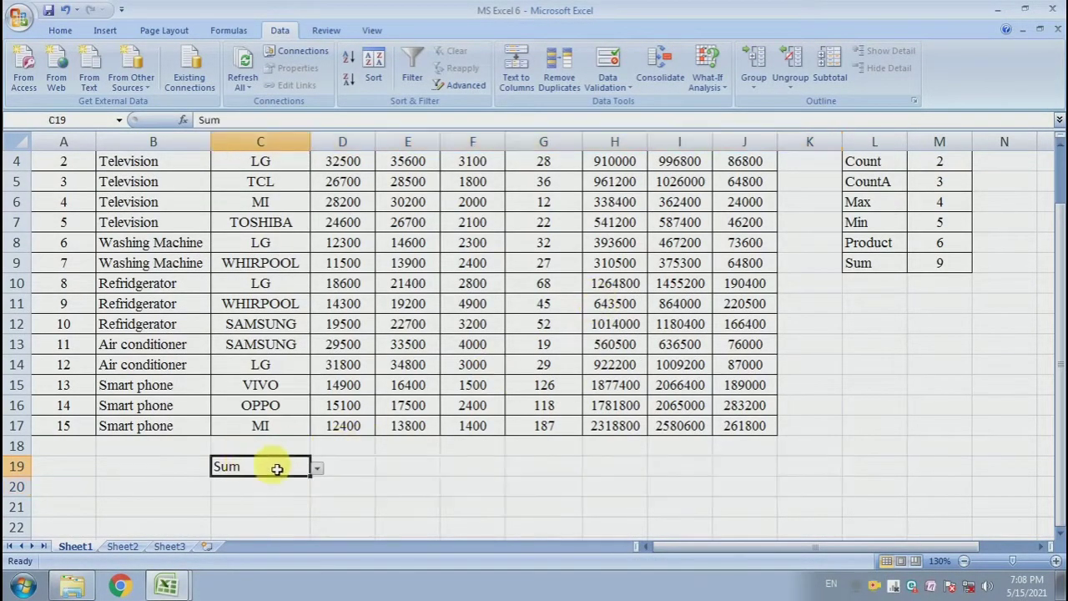
{"action": "left_click", "coordinate": [317, 468]}
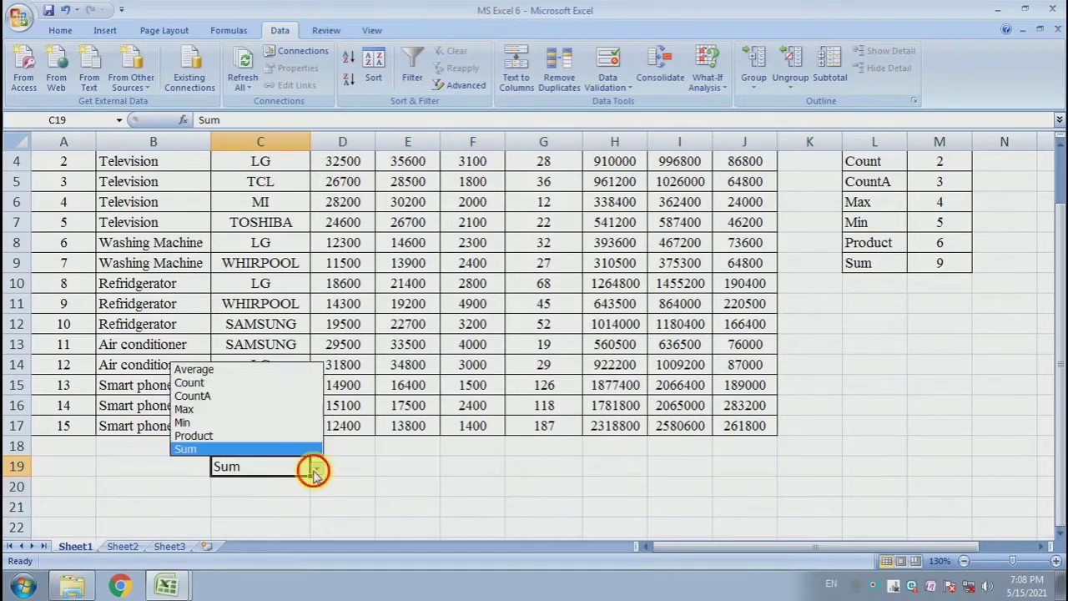
{"action": "left_click", "coordinate": [271, 409]}
Examine the cost price column and the cell D19 beside the dropdown.
{"action": "left_click_drag", "start_coordinate": [346, 466], "coordinate": [735, 465]}
{"action": "left_click", "coordinate": [570, 485]}
{"action": "left_click", "coordinate": [232, 467]}
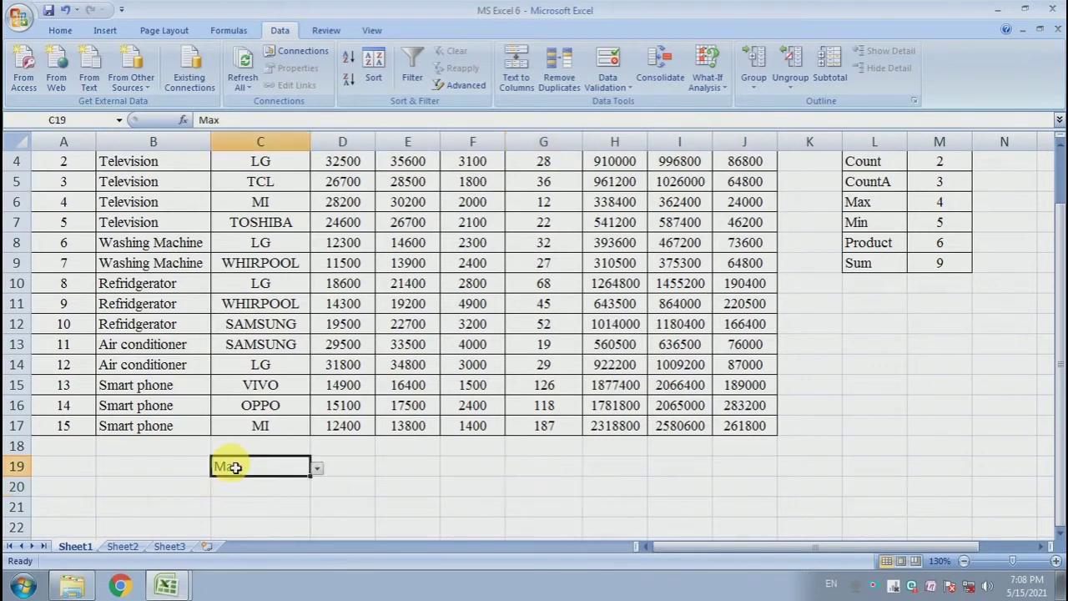
{"action": "left_click", "coordinate": [344, 472]}
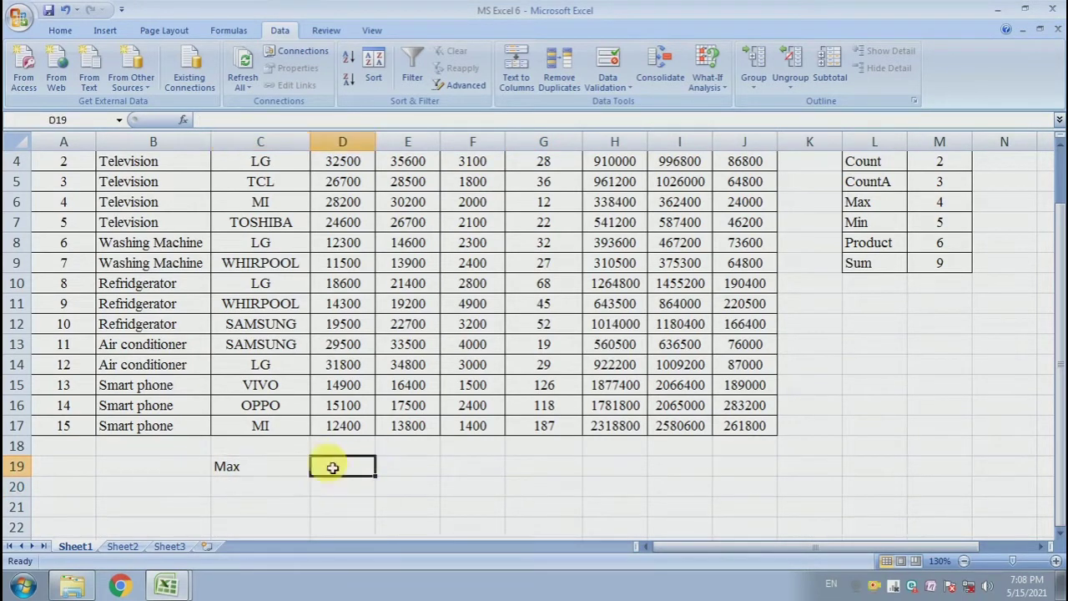
{"action": "scroll", "coordinate": [359, 434], "scroll_direction": "up", "scroll_amount": 1}
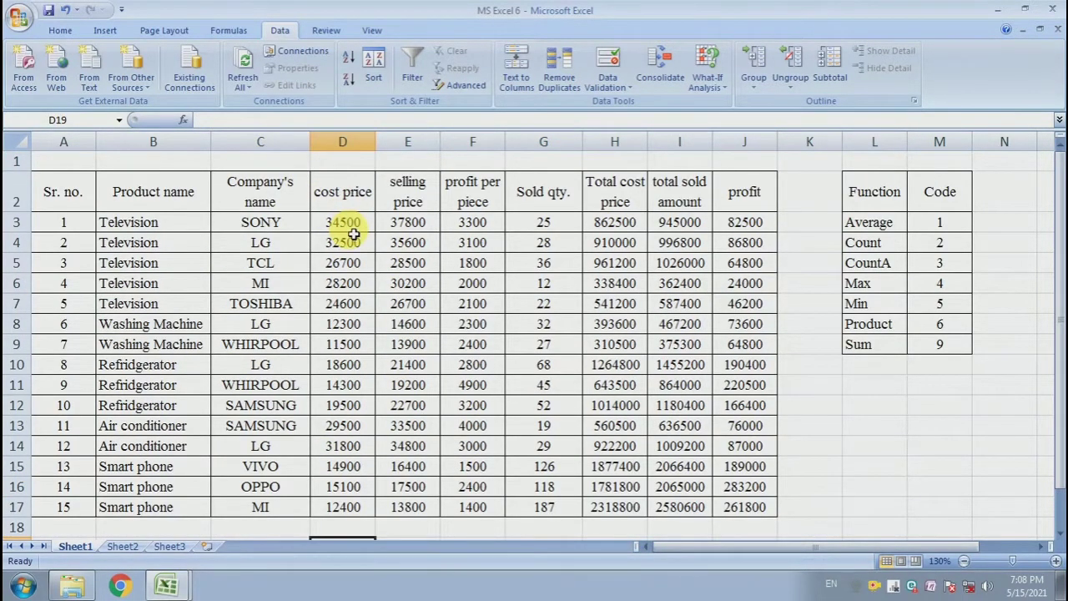
{"action": "left_click_drag", "start_coordinate": [344, 224], "coordinate": [353, 387]}
{"action": "scroll", "coordinate": [353, 387], "scroll_direction": "down", "scroll_amount": 1}
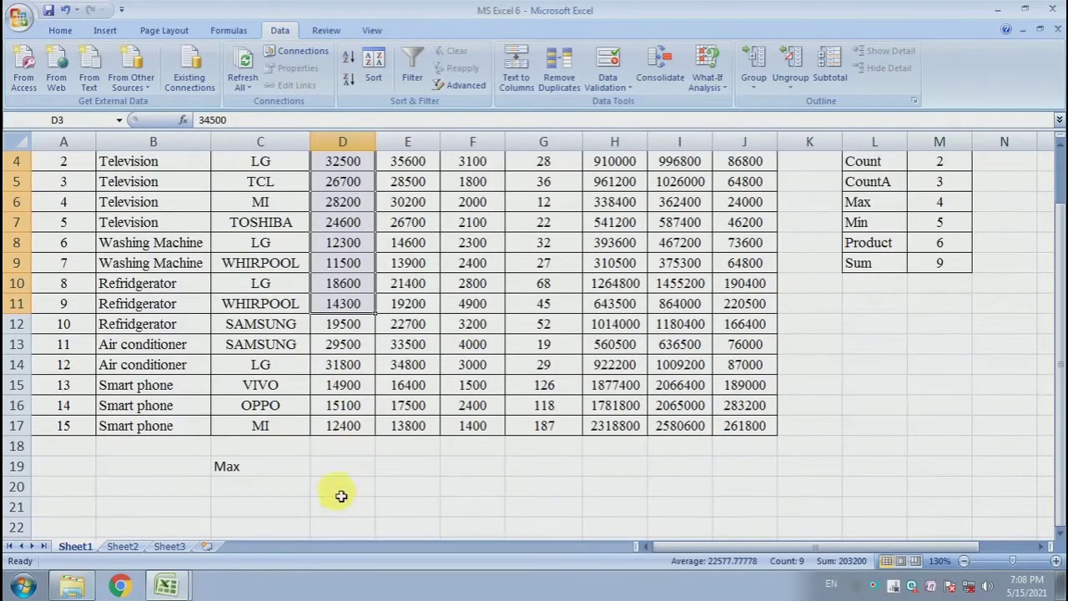
{"action": "left_click", "coordinate": [344, 469]}
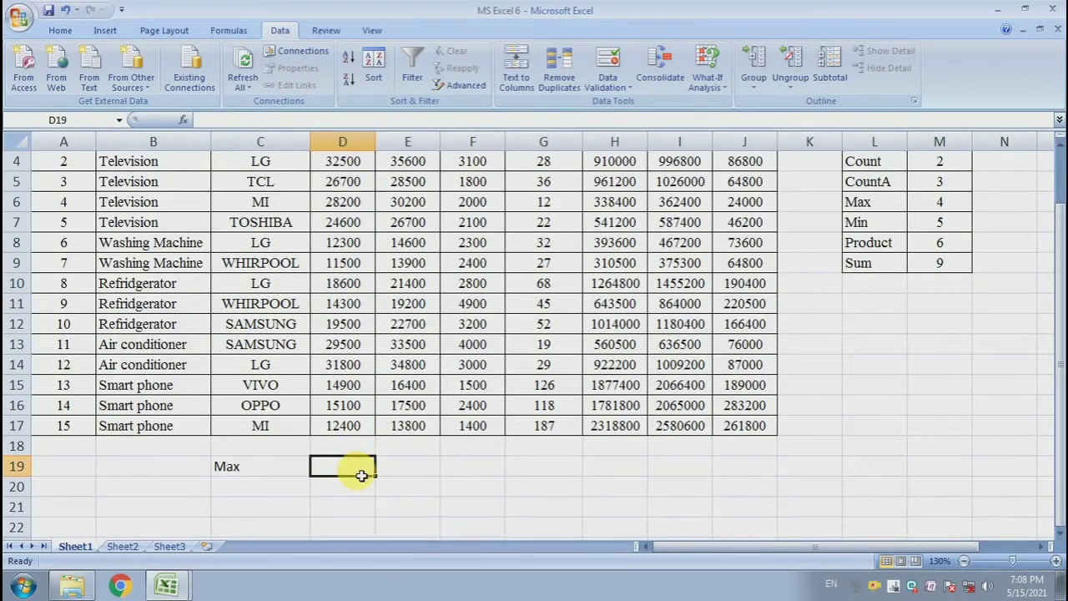
{"action": "scroll", "coordinate": [317, 472], "scroll_direction": "down", "scroll_amount": 1}
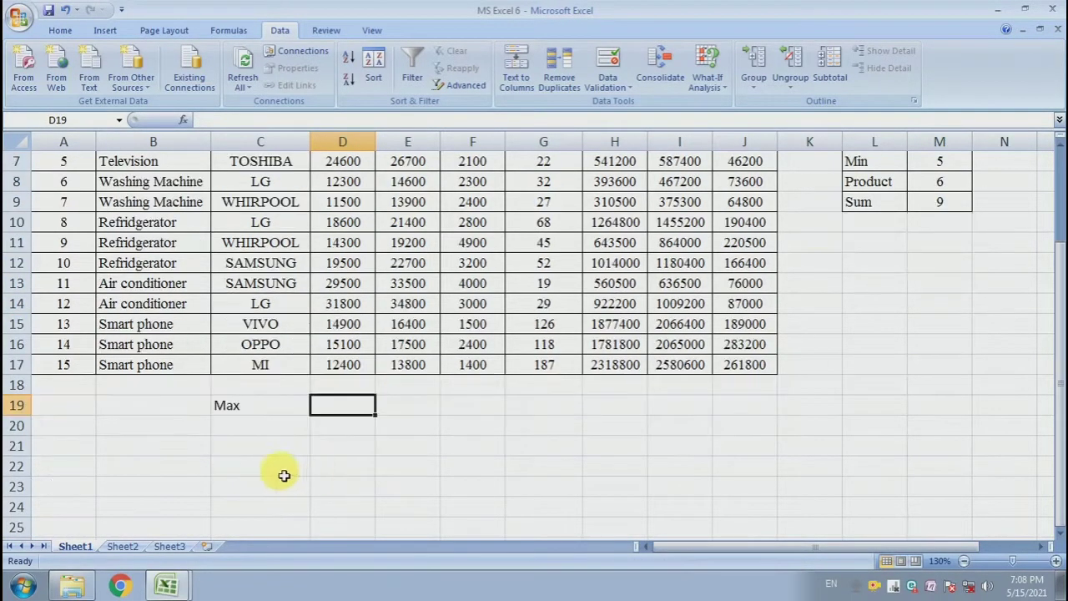
Begin a VLOOKUP formula in D19 that uses the function chosen in C19 as the lookup value.
{"action": "left_click", "coordinate": [269, 405]}
{"action": "left_click", "coordinate": [346, 409]}
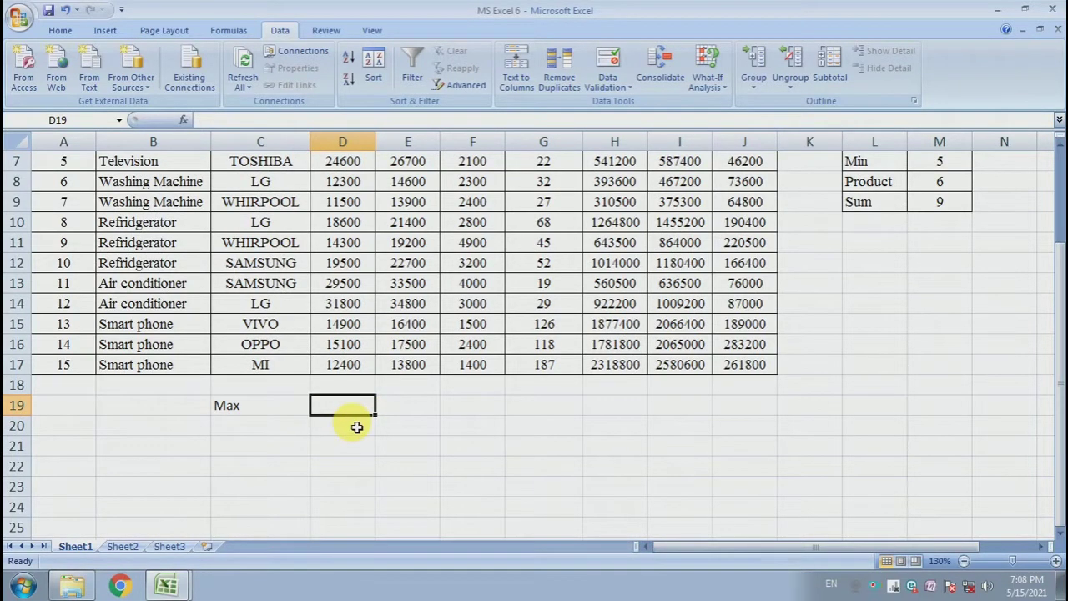
{"action": "type", "text": "="}
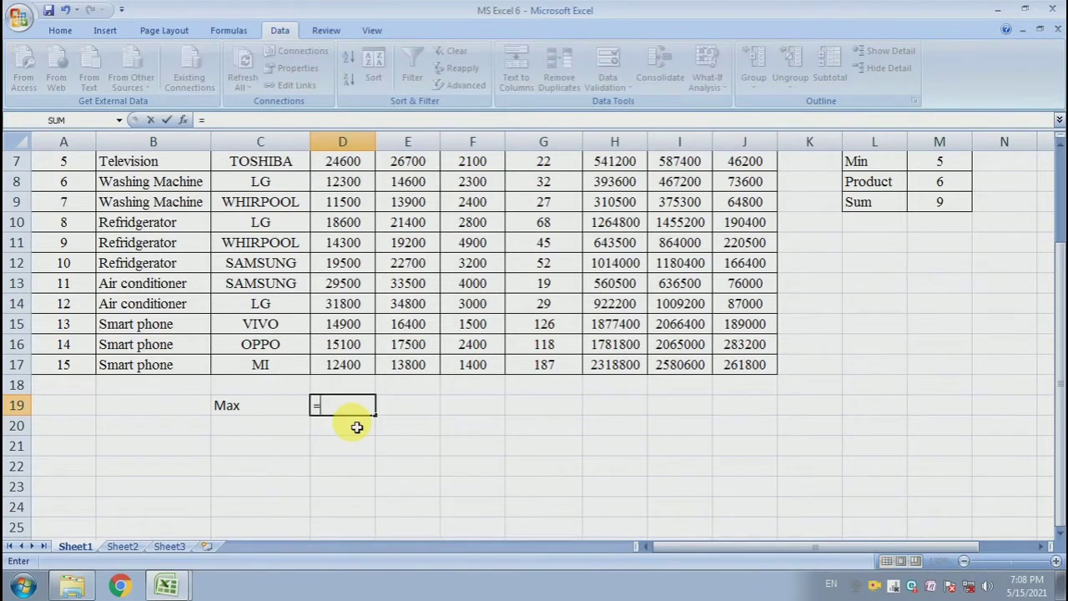
{"action": "type", "text": "VLOO"}
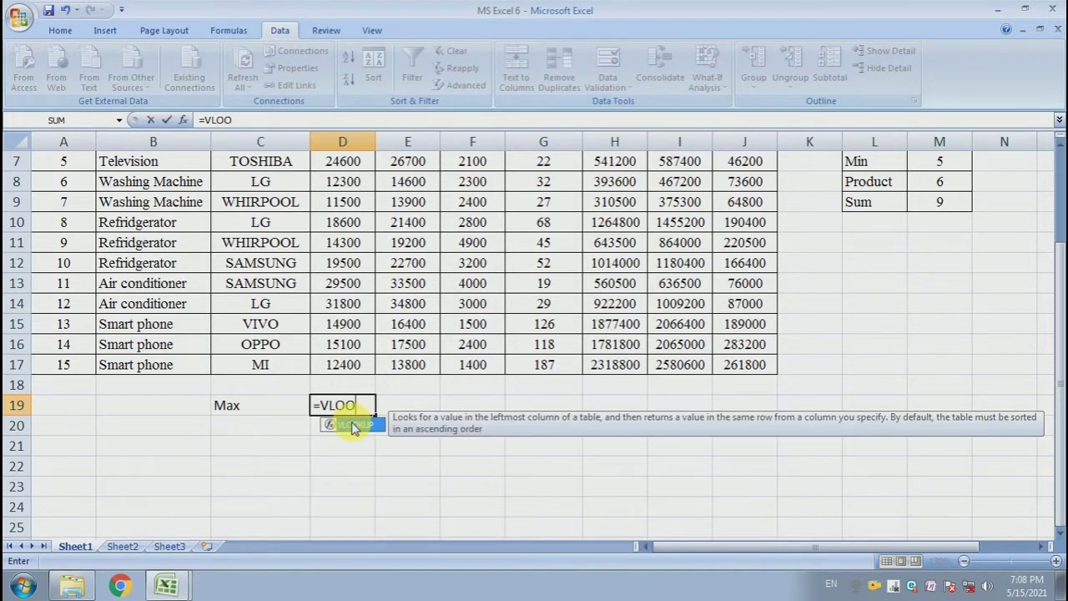
{"action": "type", "text": "KUP("}
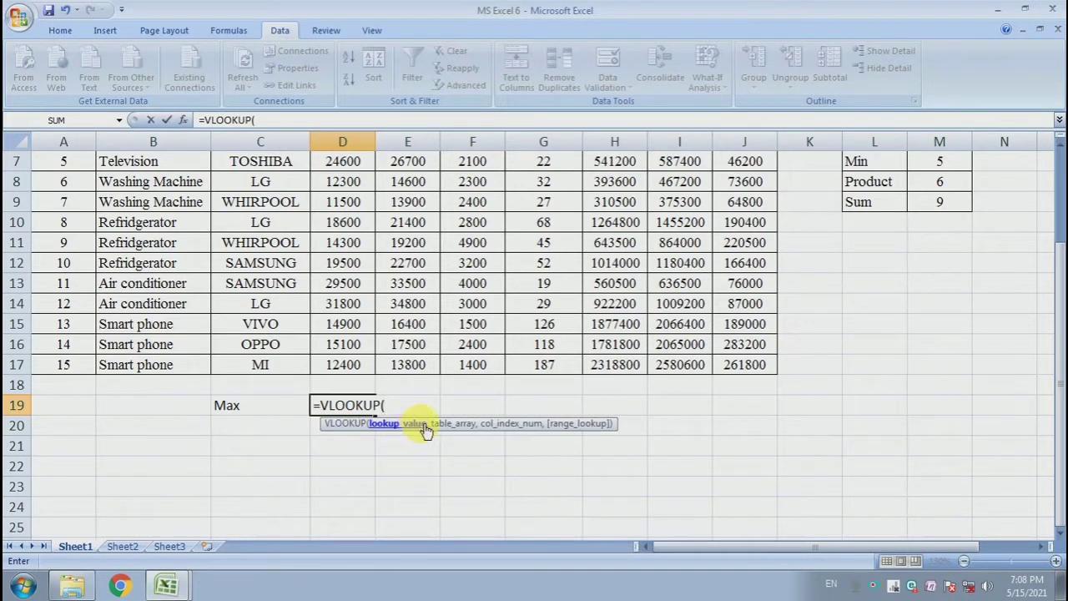
{"action": "left_click", "coordinate": [267, 415]}
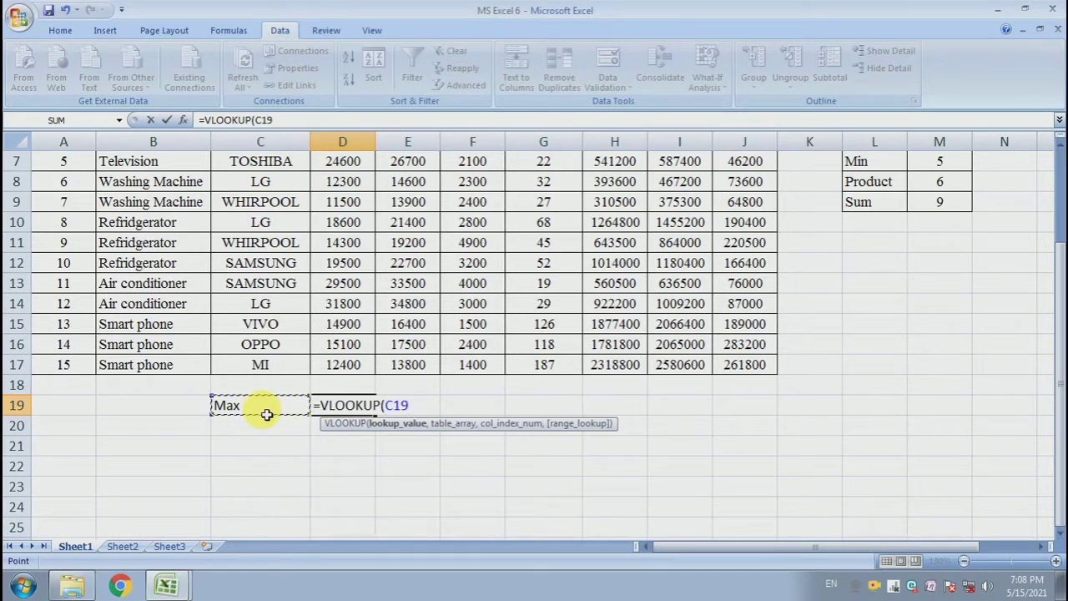
{"action": "type", "text": ","}
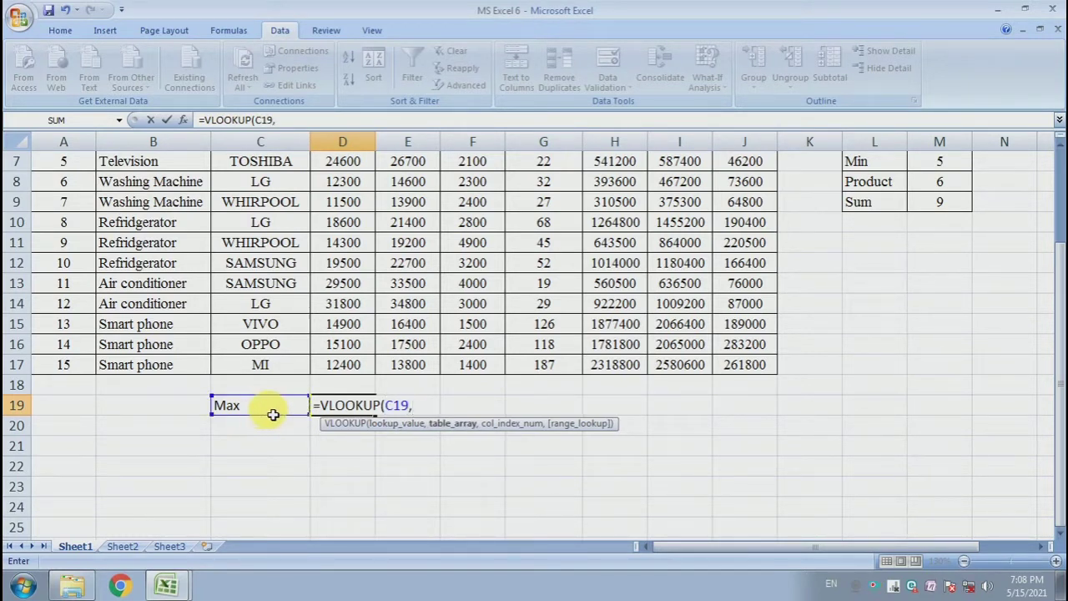
Complete the VLOOKUP with table L3:M9, column index 2 and exact match 0, and enter it.
{"action": "scroll", "coordinate": [715, 405], "scroll_direction": "up", "scroll_amount": 2}
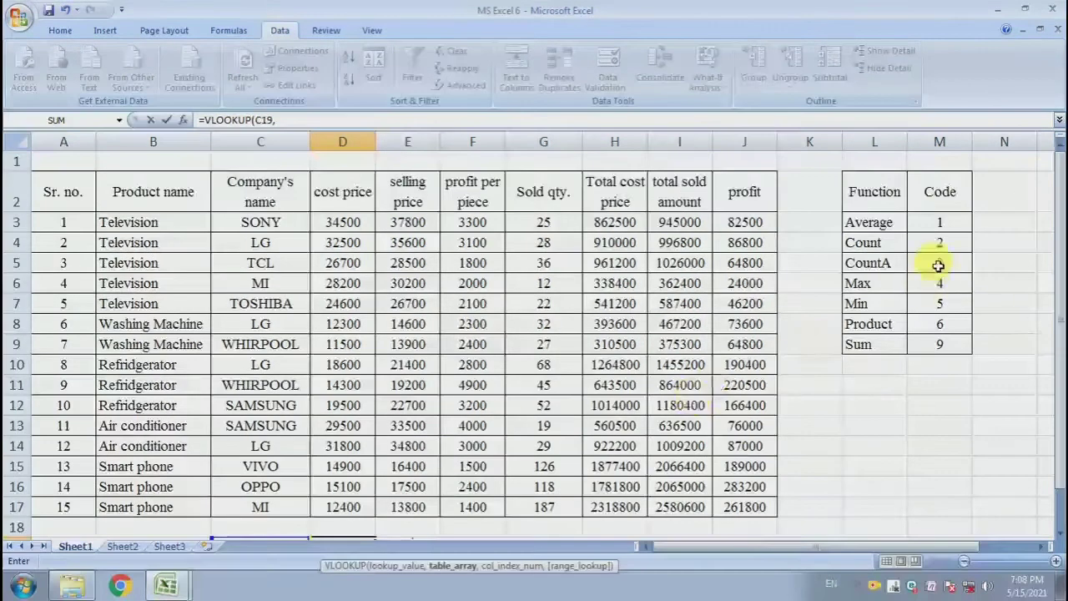
{"action": "left_click_drag", "start_coordinate": [883, 226], "coordinate": [941, 341]}
{"action": "scroll", "coordinate": [893, 313], "scroll_direction": "down", "scroll_amount": 2}
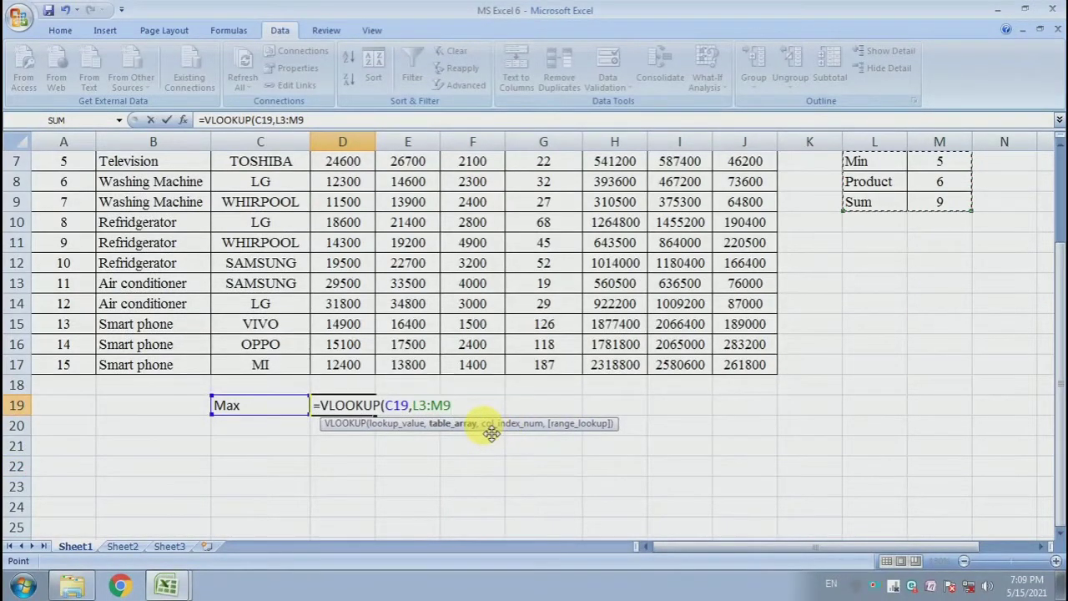
{"action": "type", "text": ","}
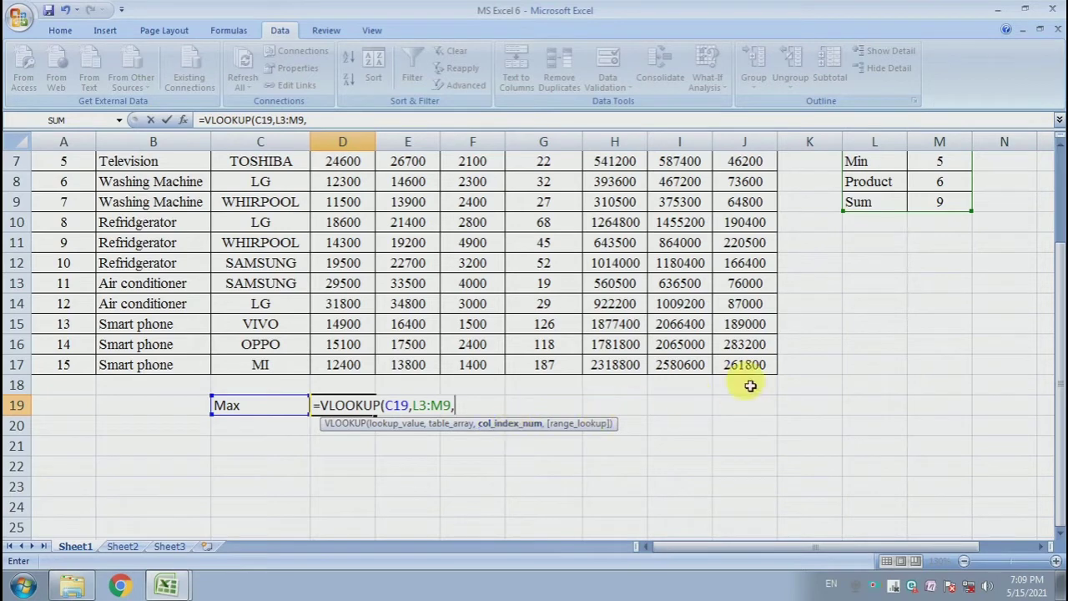
{"action": "scroll", "coordinate": [918, 245], "scroll_direction": "up", "scroll_amount": 2}
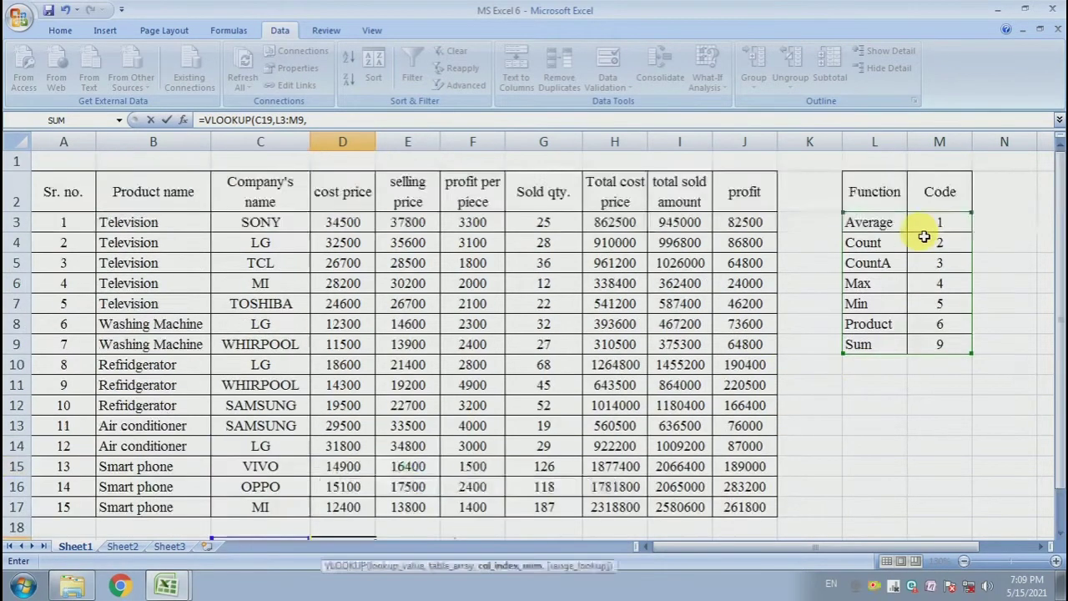
{"action": "scroll", "coordinate": [942, 303], "scroll_direction": "down", "scroll_amount": 4}
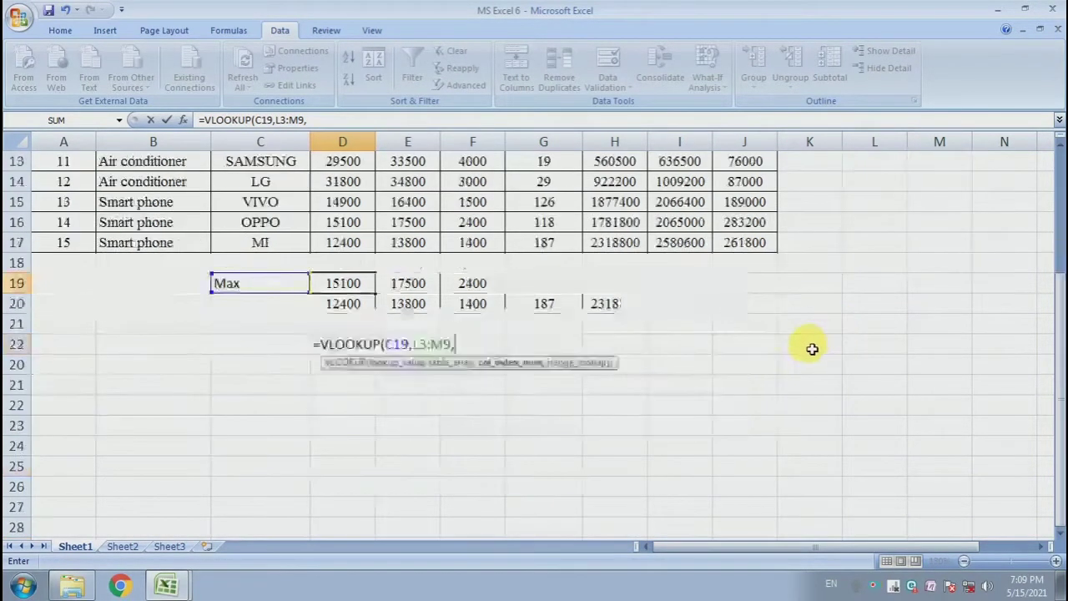
{"action": "scroll", "coordinate": [776, 350], "scroll_direction": "up", "scroll_amount": 1}
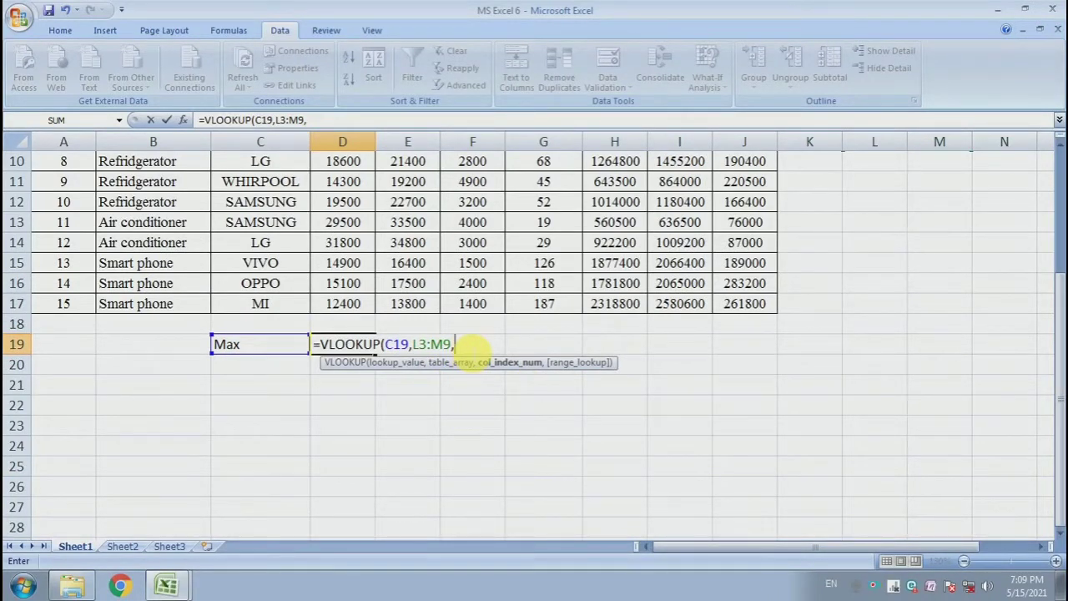
{"action": "type", "text": ","}
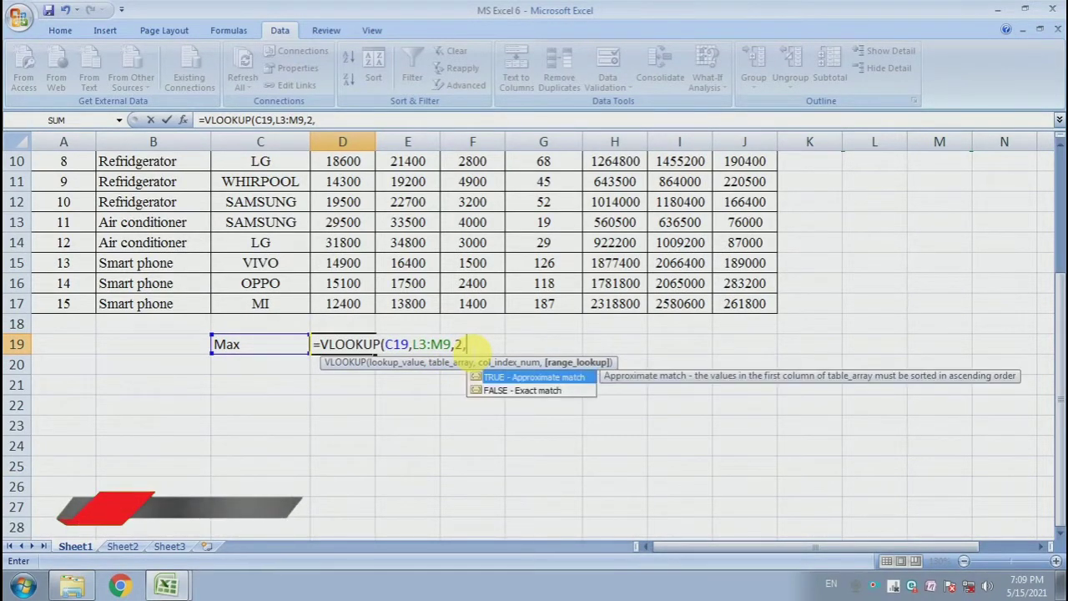
{"action": "type", "text": "0"}
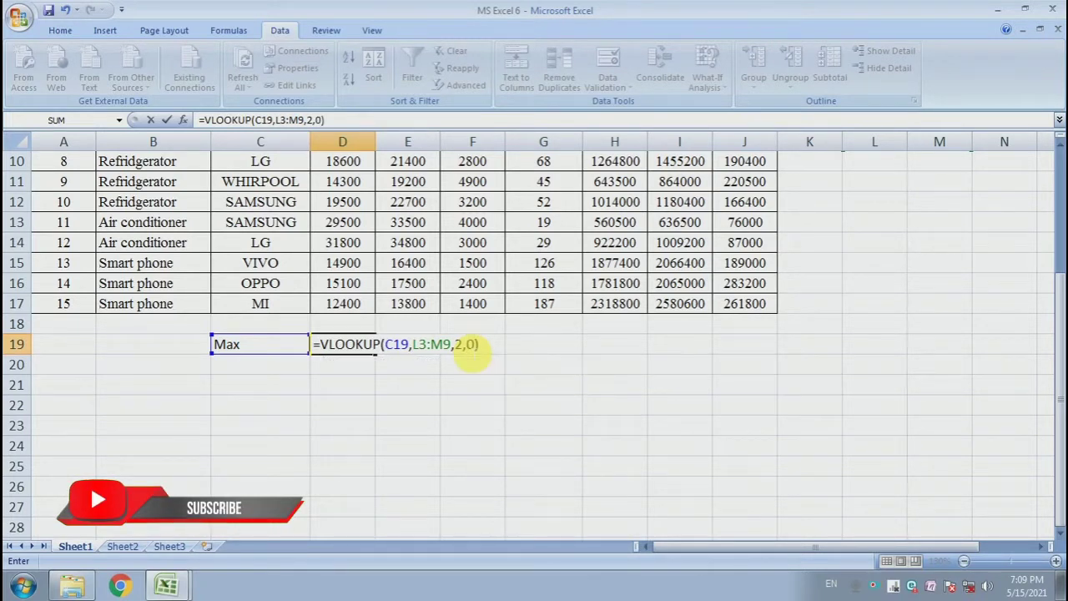
{"action": "key", "text": "Return"}
Compare the function codes with the D19 result and switch the C19 dropdown to Sum.
{"action": "left_click", "coordinate": [248, 346]}
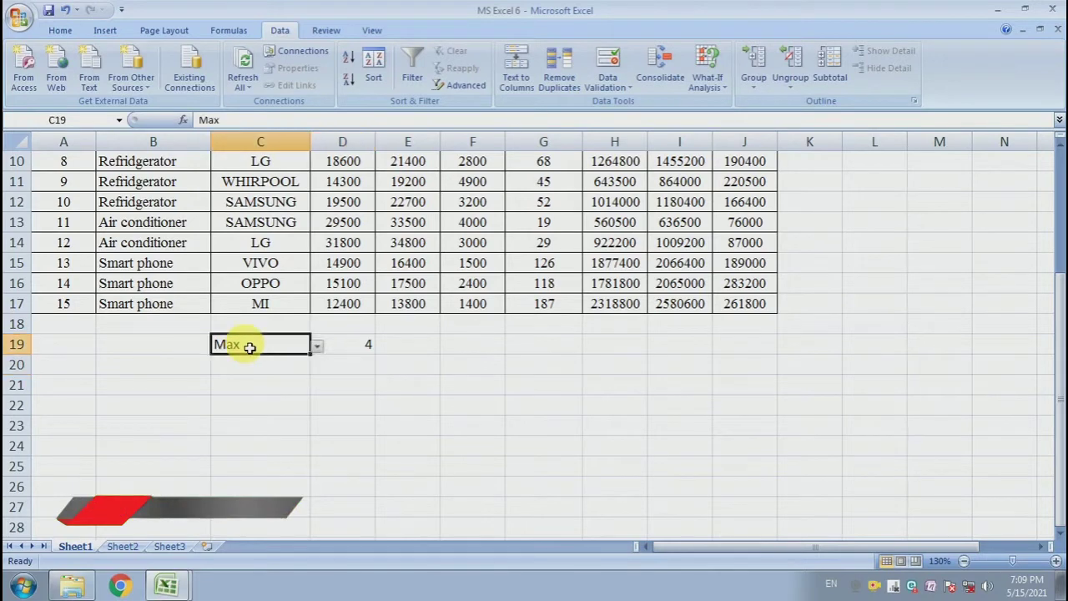
{"action": "scroll", "coordinate": [414, 350], "scroll_direction": "up", "scroll_amount": 3}
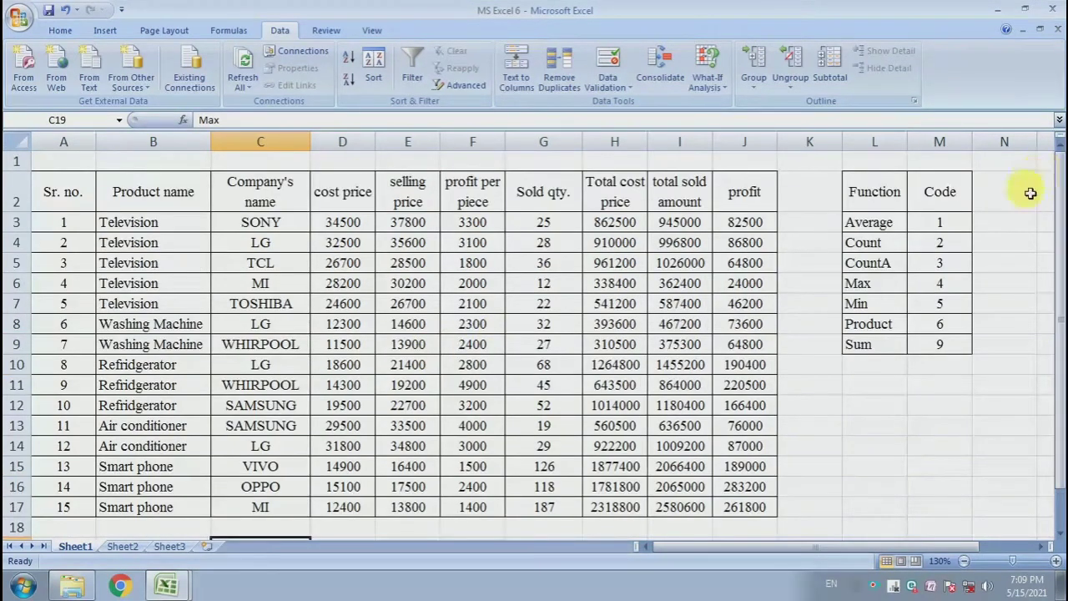
{"action": "left_click_drag", "start_coordinate": [946, 230], "coordinate": [952, 330]}
{"action": "scroll", "coordinate": [946, 326], "scroll_direction": "down", "scroll_amount": 3}
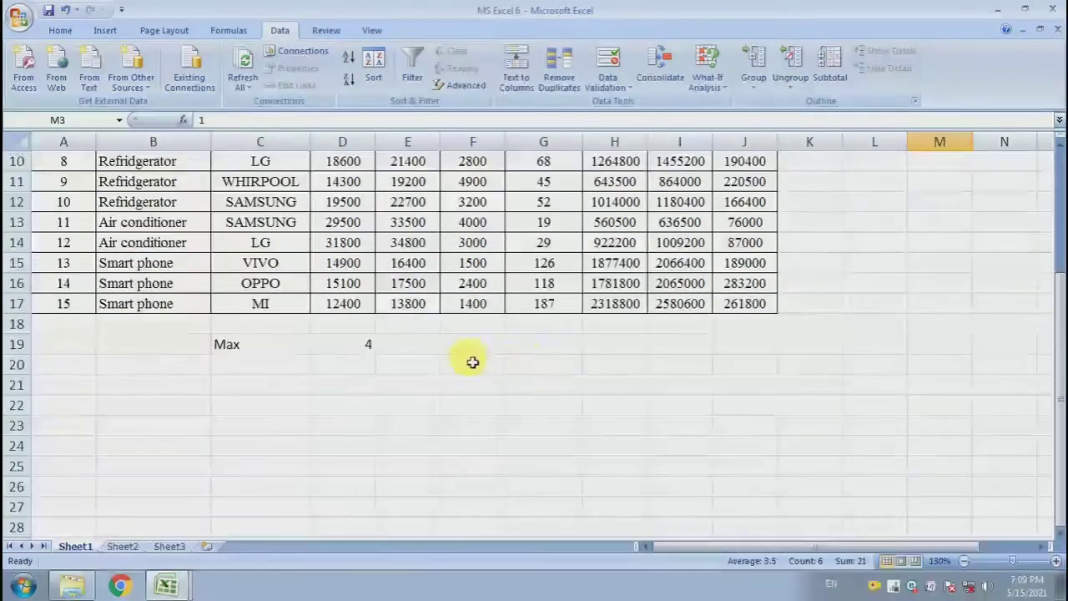
{"action": "left_click", "coordinate": [337, 364]}
{"action": "left_click", "coordinate": [282, 348]}
{"action": "left_click", "coordinate": [317, 346]}
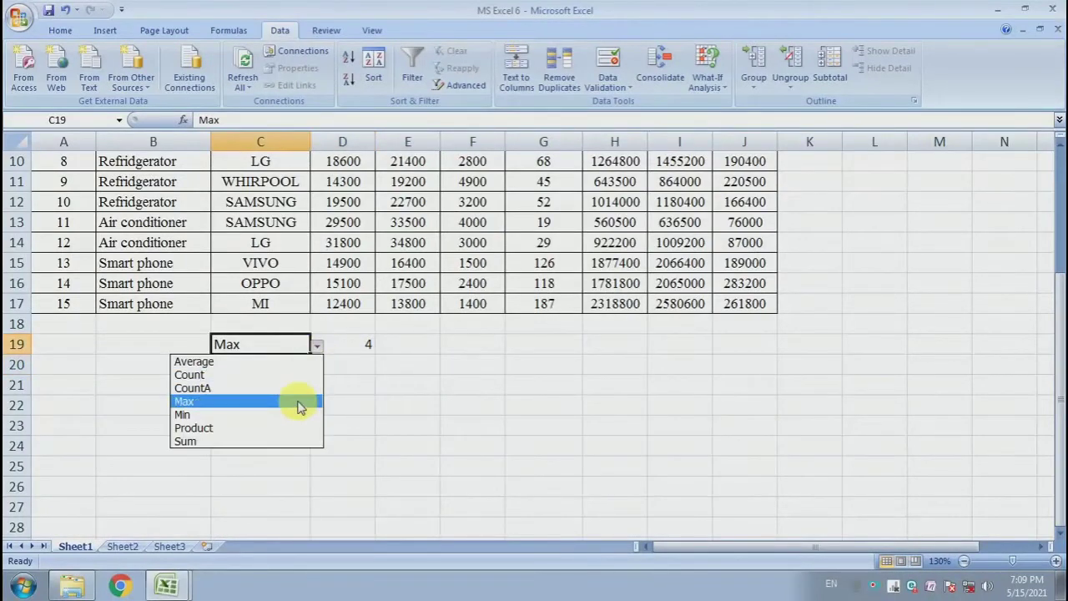
{"action": "left_click", "coordinate": [294, 441]}
{"action": "left_click", "coordinate": [371, 348]}
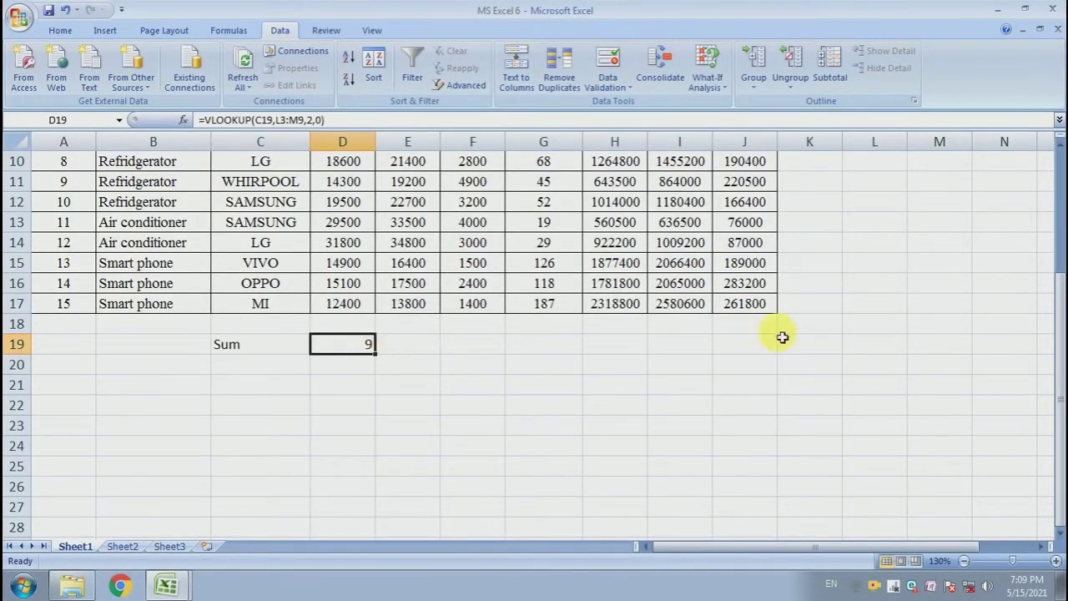
Examine the function and code table in columns L and M.
{"action": "scroll", "coordinate": [789, 323], "scroll_direction": "up", "scroll_amount": 2}
{"action": "left_click", "coordinate": [956, 269]}
{"action": "scroll", "coordinate": [956, 268], "scroll_direction": "up", "scroll_amount": 1}
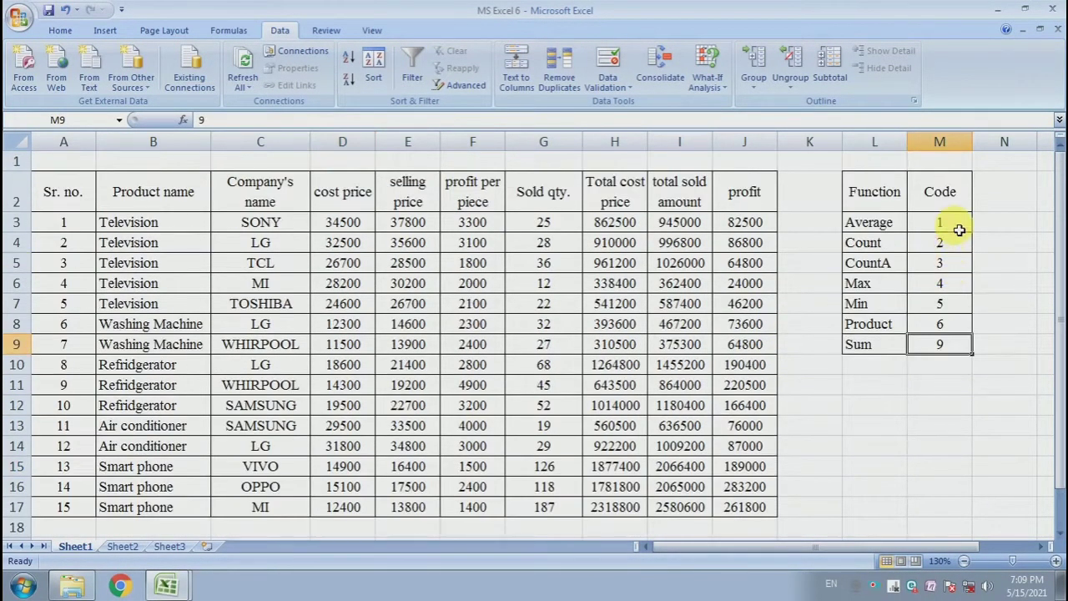
{"action": "left_click_drag", "start_coordinate": [957, 228], "coordinate": [949, 329]}
{"action": "left_click", "coordinate": [952, 376]}
{"action": "scroll", "coordinate": [952, 376], "scroll_direction": "down", "scroll_amount": 1}
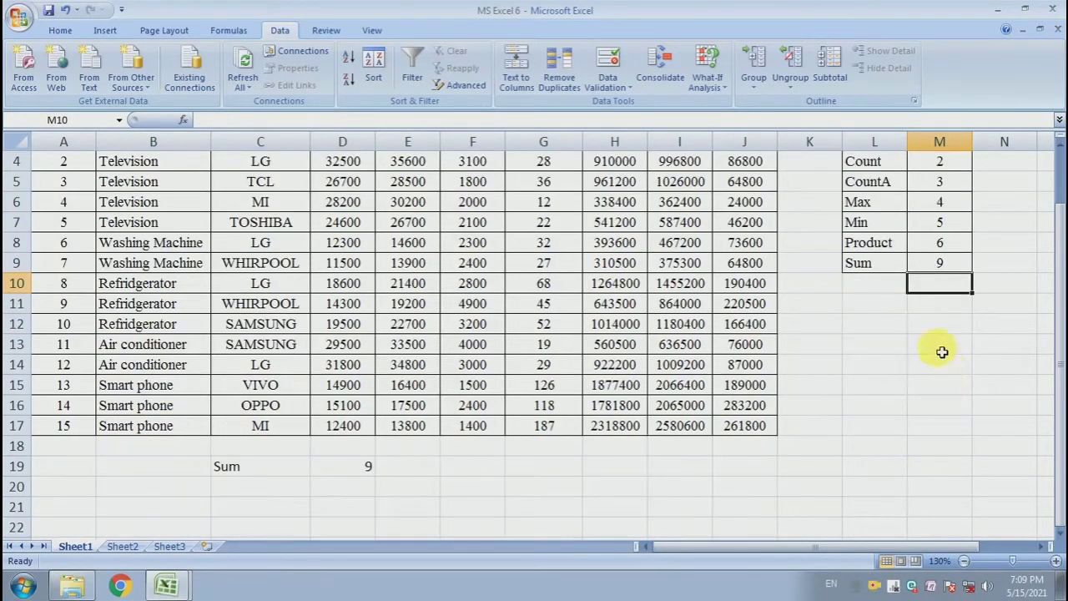
{"action": "left_click", "coordinate": [943, 351]}
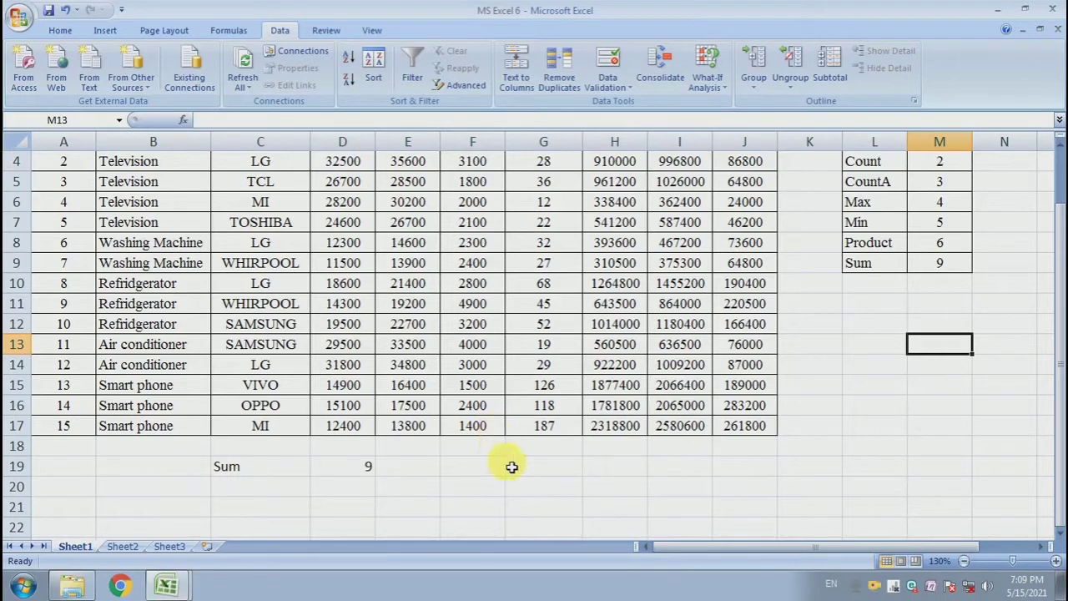
Edit the D19 formula to wrap the VLOOKUP inside a SUBTOTAL function.
{"action": "left_click", "coordinate": [364, 468]}
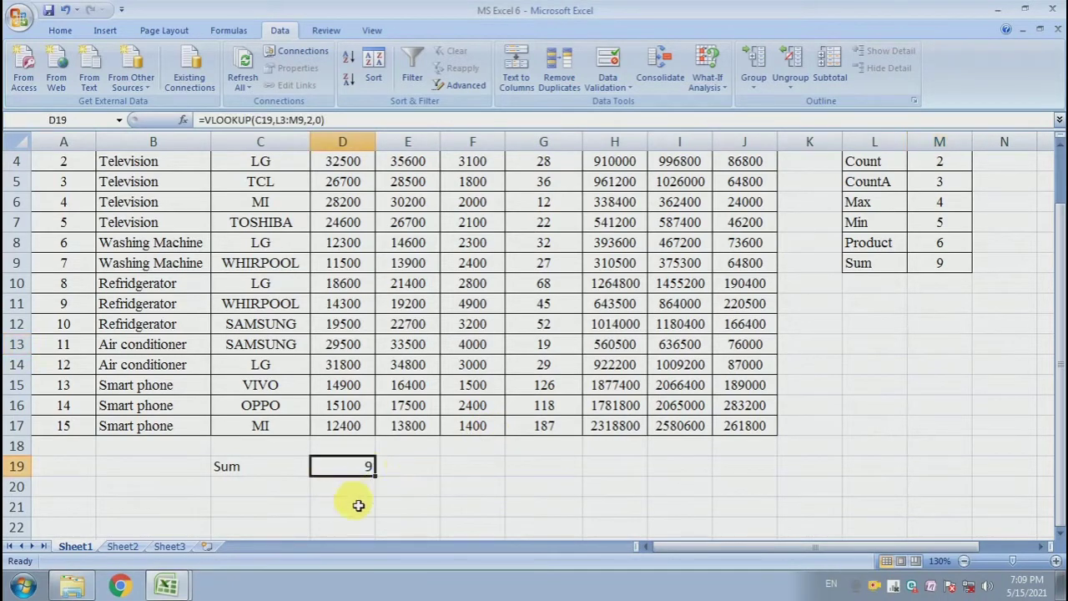
{"action": "left_click_drag", "start_coordinate": [371, 161], "coordinate": [697, 392]}
{"action": "left_click", "coordinate": [362, 464]}
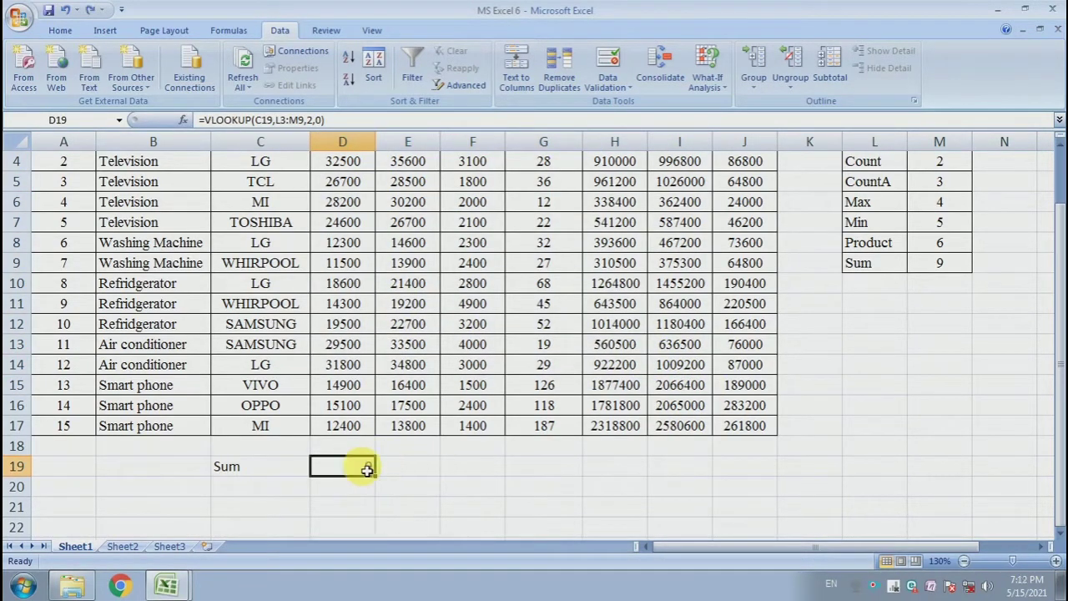
{"action": "double_click", "coordinate": [367, 470]}
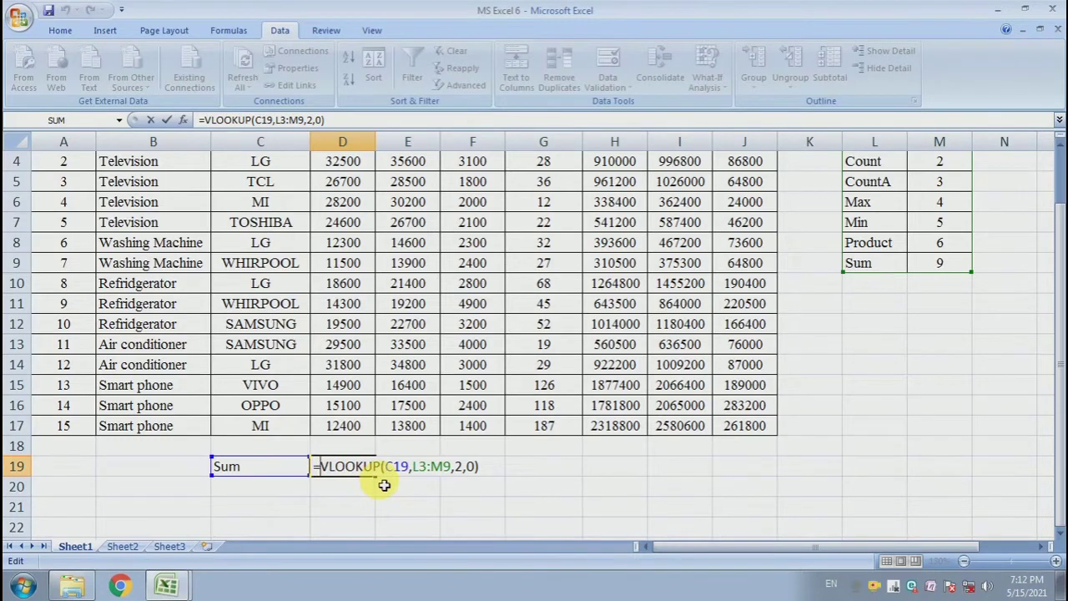
{"action": "type", "text": "SUBTOT"}
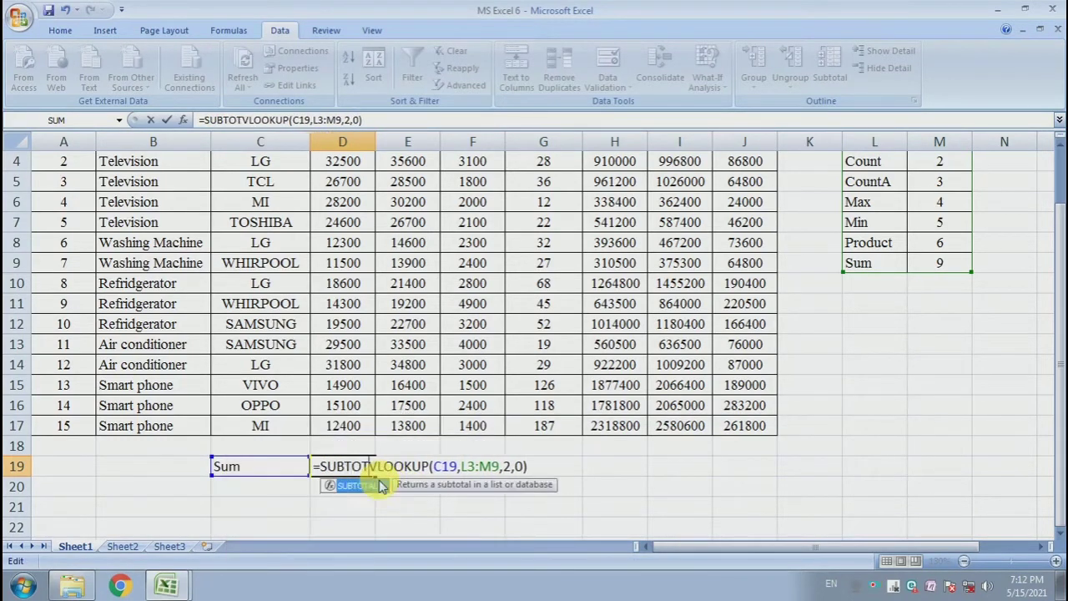
{"action": "type", "text": "AL"}
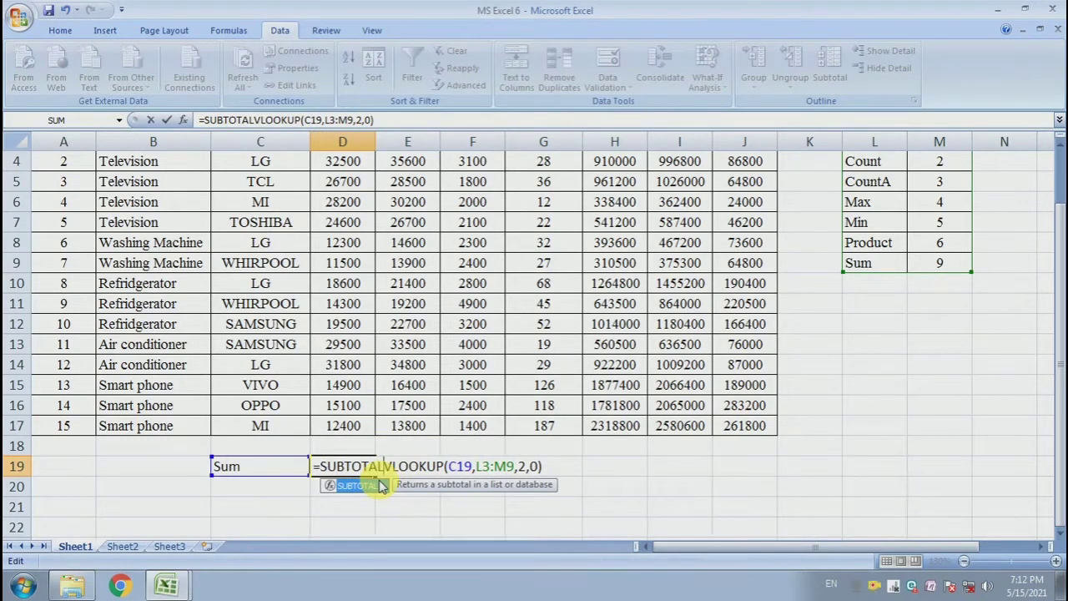
{"action": "type", "text": "("}
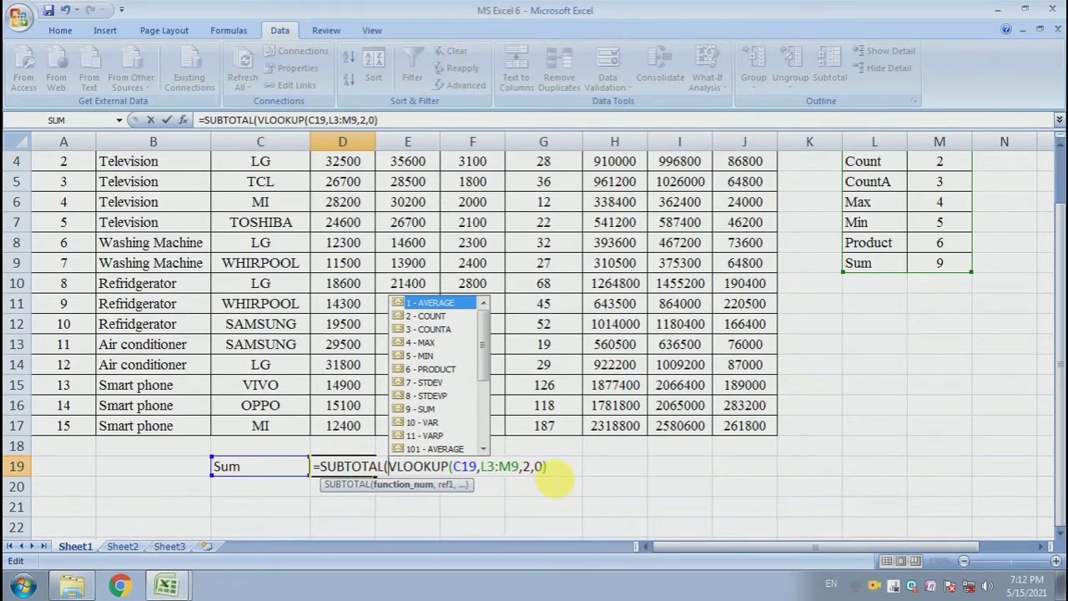
Add the cost price range D3:D17 as the SUBTOTAL reference, close the bracket and enter the formula.
{"action": "key", "text": "End"}
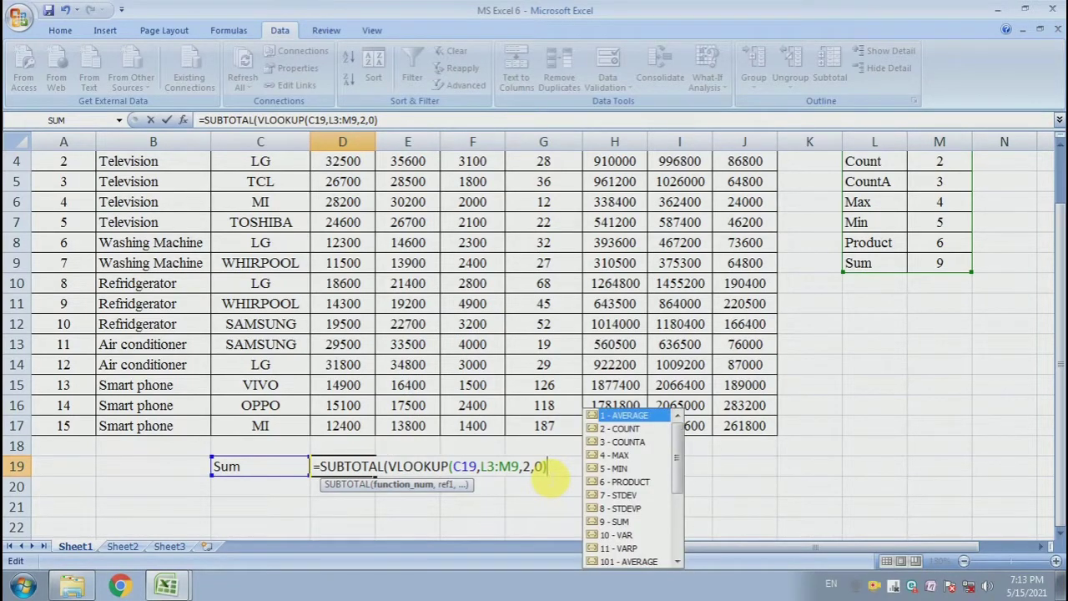
{"action": "type", "text": ","}
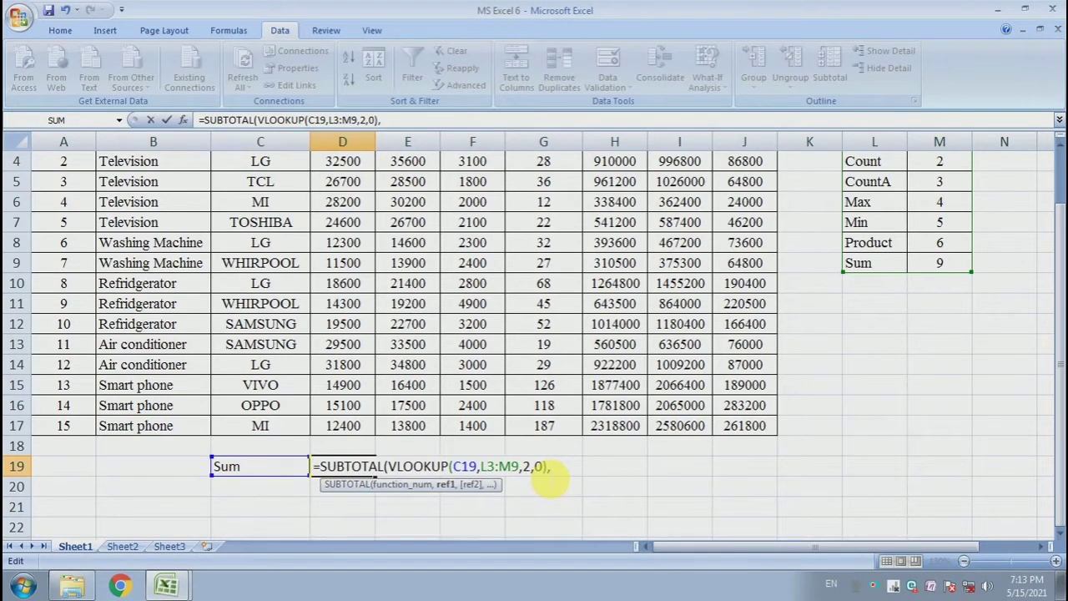
{"action": "scroll", "coordinate": [341, 394], "scroll_direction": "up", "scroll_amount": 1}
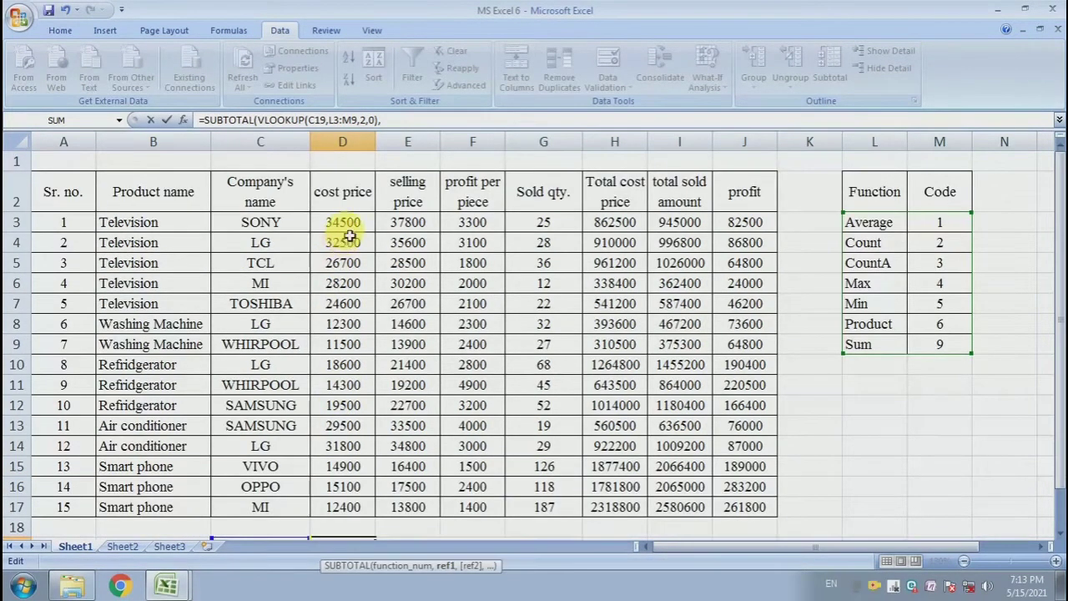
{"action": "left_click_drag", "start_coordinate": [352, 227], "coordinate": [355, 504]}
{"action": "scroll", "coordinate": [434, 449], "scroll_direction": "down", "scroll_amount": 2}
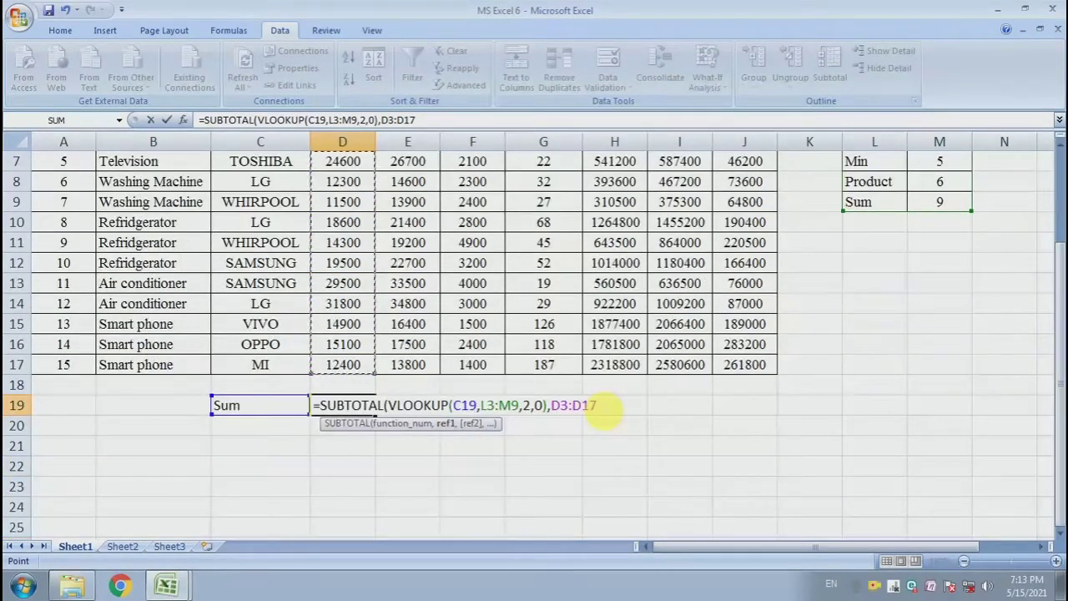
{"action": "type", "text": ")"}
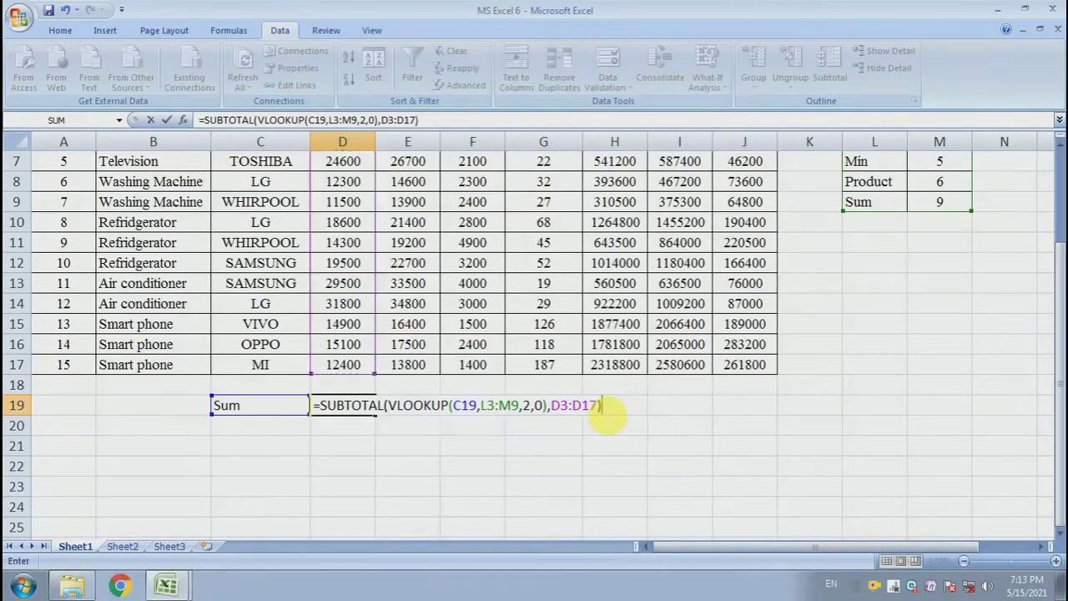
{"action": "key", "text": "Return"}
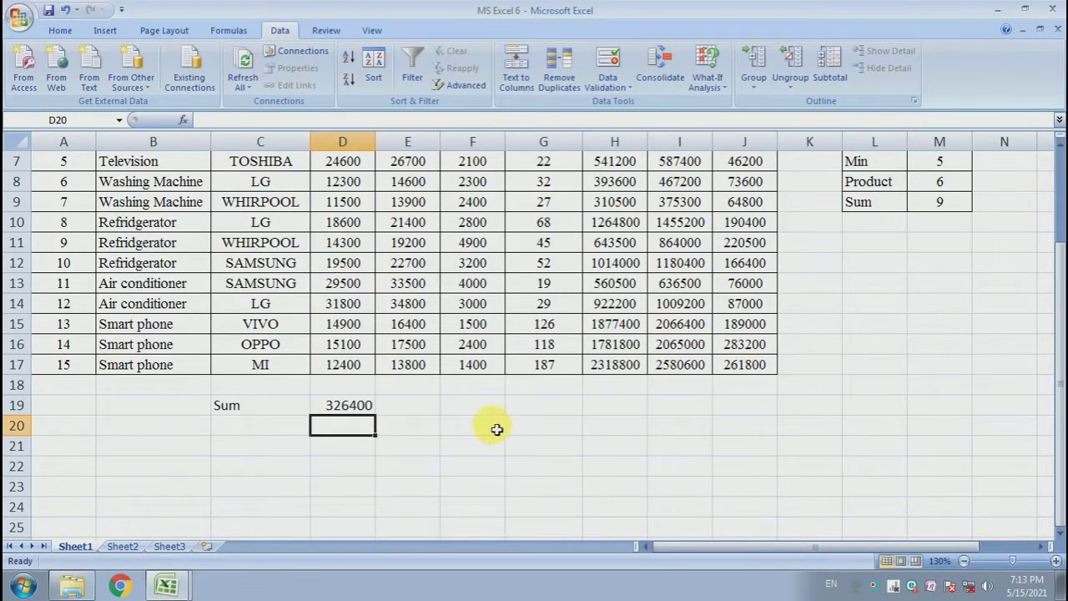
Review the dropdown cell C19 and the SUBTOTAL result in D19.
{"action": "left_click", "coordinate": [269, 413]}
{"action": "left_click", "coordinate": [347, 405]}
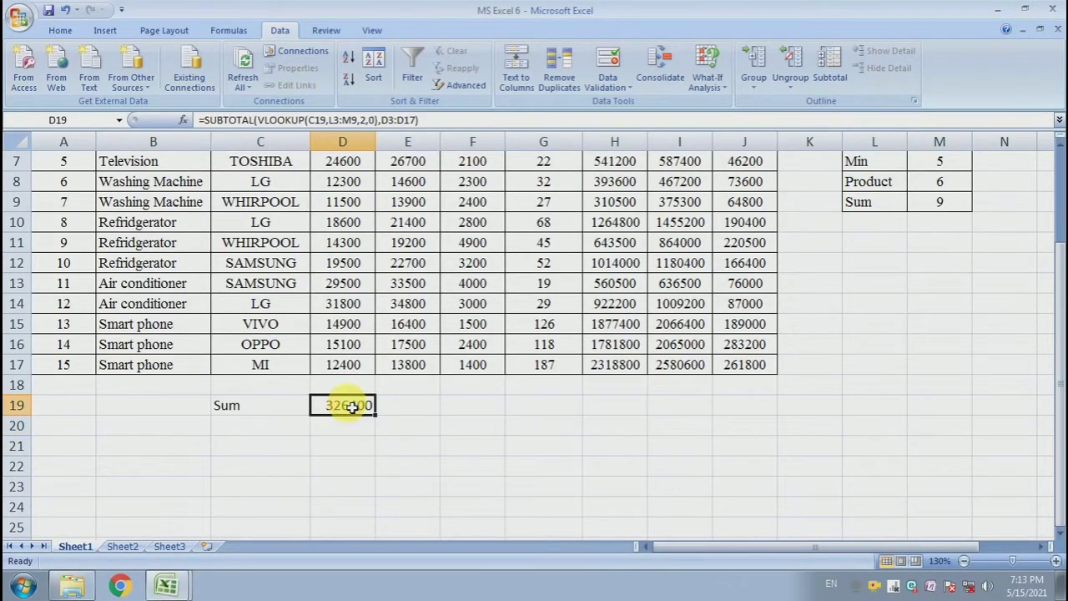
{"action": "left_click", "coordinate": [270, 409]}
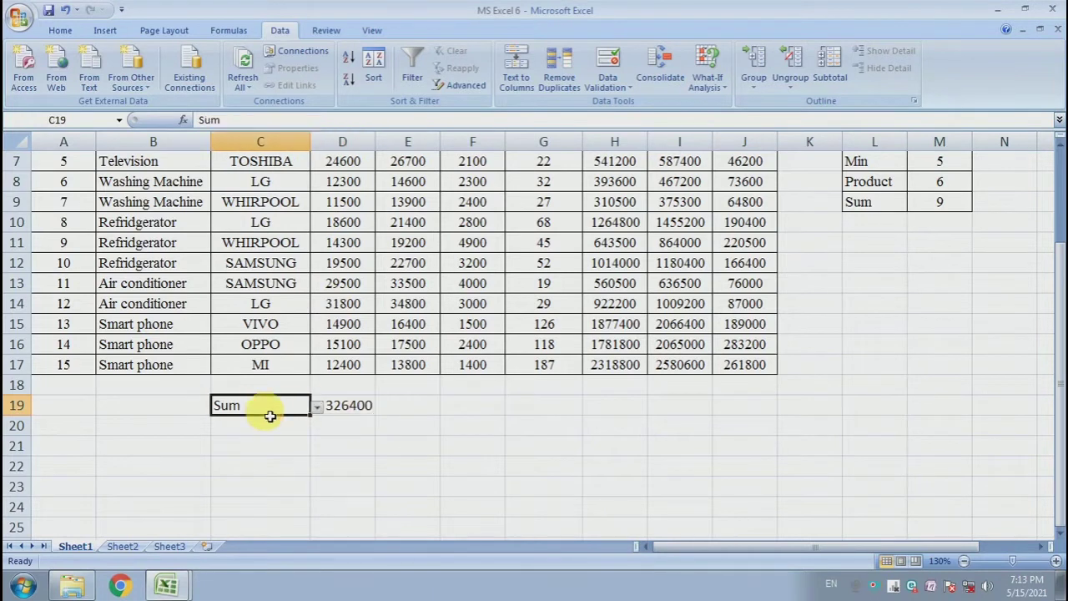
Switch the C19 function dropdown through CountA, Max and Min to test the SUBTOTAL result.
{"action": "left_click", "coordinate": [317, 406]}
{"action": "left_click", "coordinate": [268, 451]}
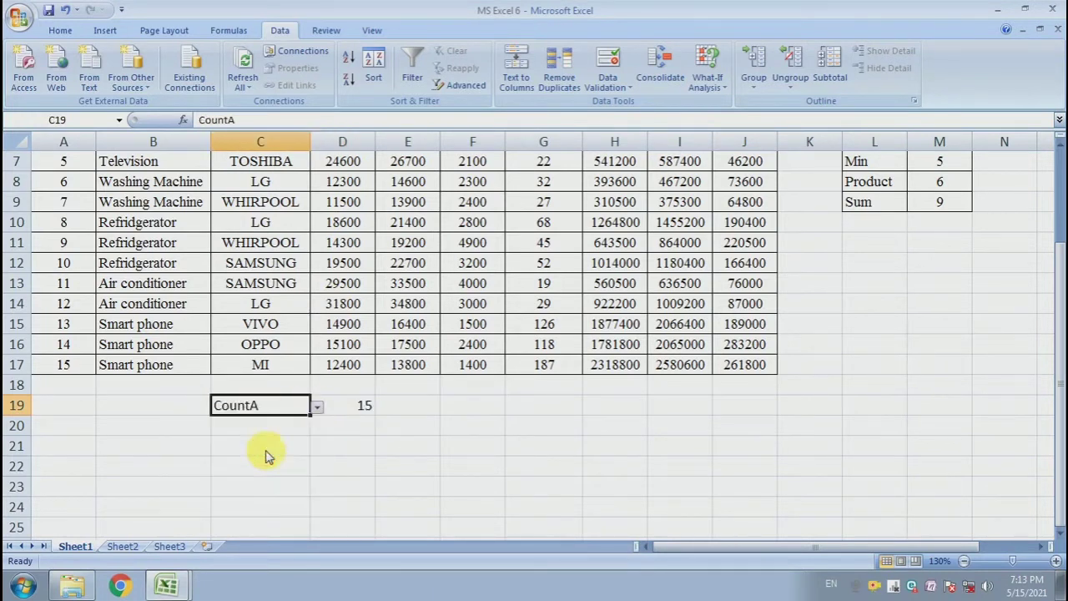
{"action": "left_click", "coordinate": [318, 407]}
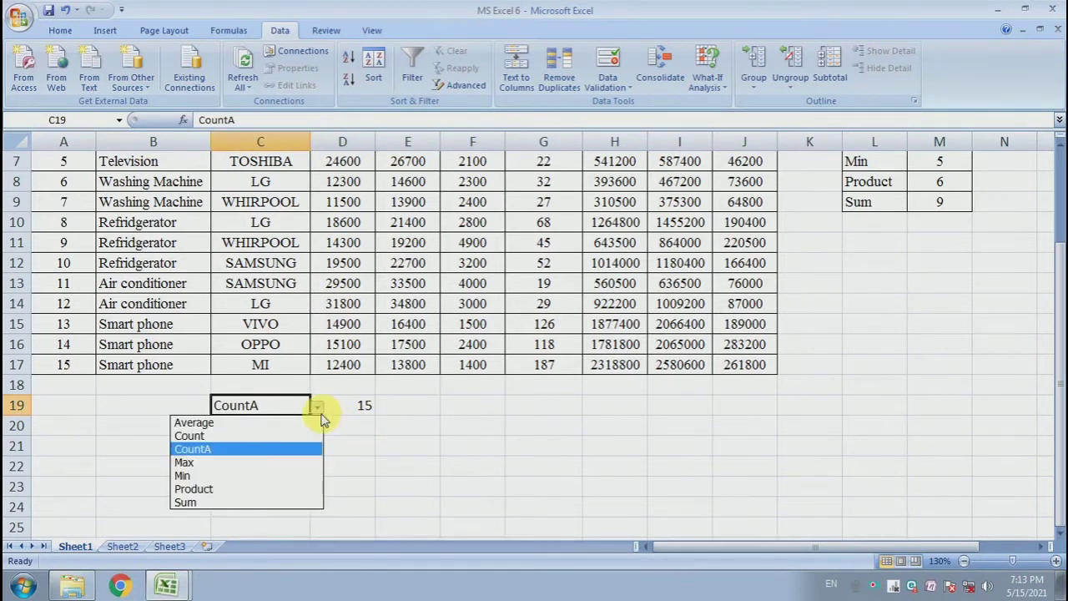
{"action": "left_click", "coordinate": [290, 459]}
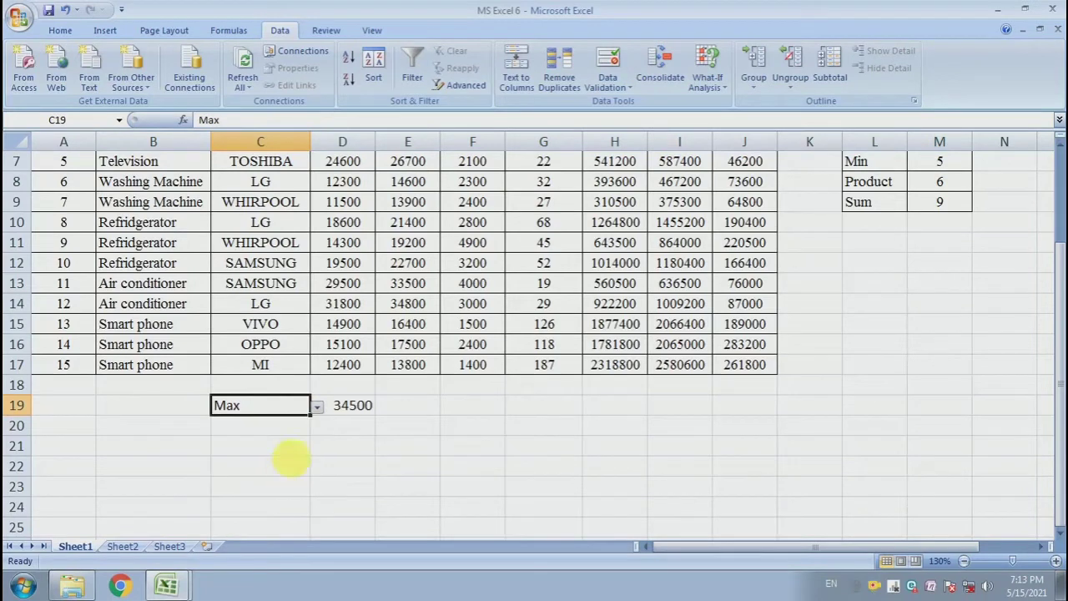
{"action": "left_click", "coordinate": [318, 407]}
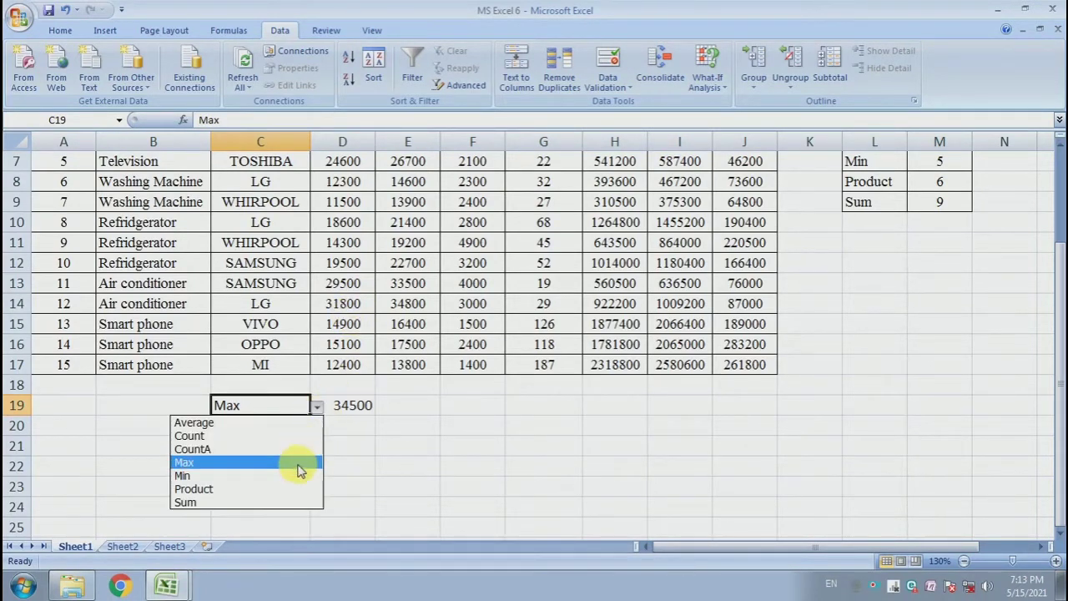
{"action": "left_click", "coordinate": [302, 472]}
{"action": "left_click", "coordinate": [349, 406]}
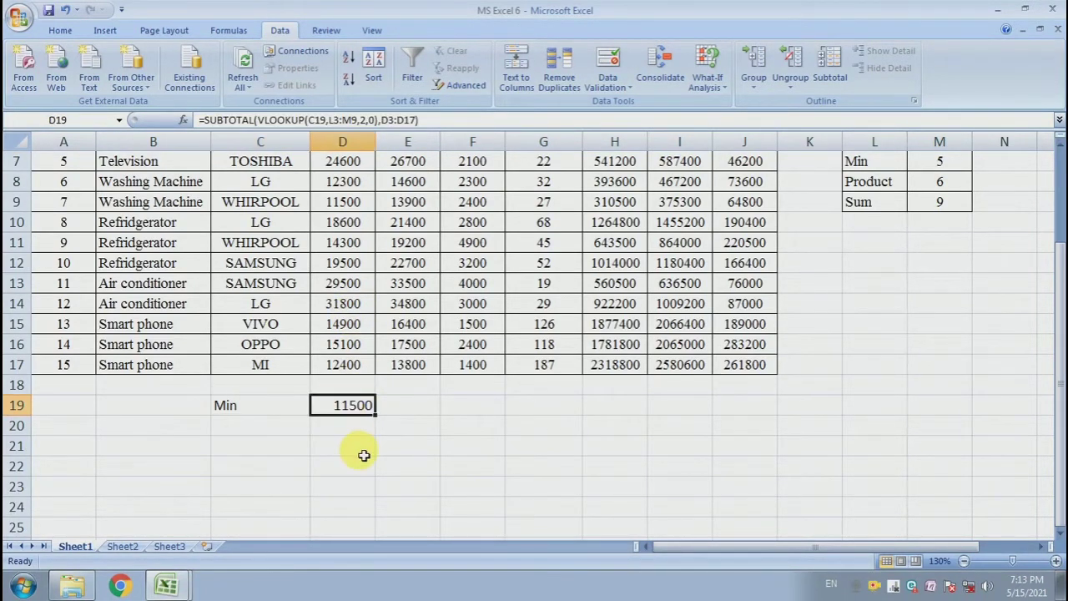
Make the C19 and L3:M9 references in the D19 formula absolute.
{"action": "scroll", "coordinate": [364, 455], "scroll_direction": "up", "scroll_amount": 2}
{"action": "scroll", "coordinate": [357, 453], "scroll_direction": "down", "scroll_amount": 1}
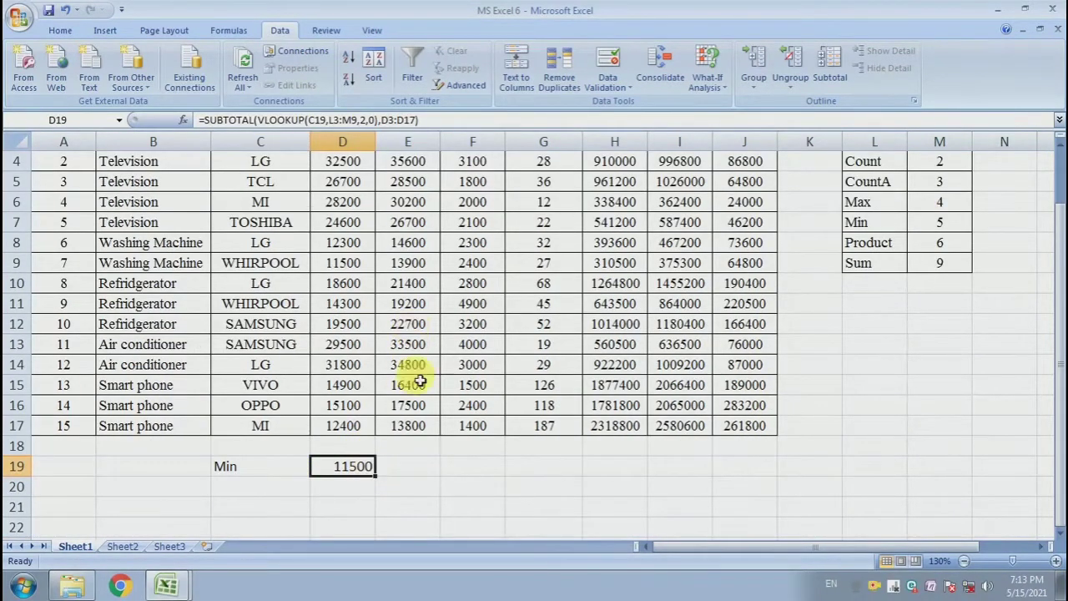
{"action": "left_click_drag", "start_coordinate": [386, 467], "coordinate": [746, 477]}
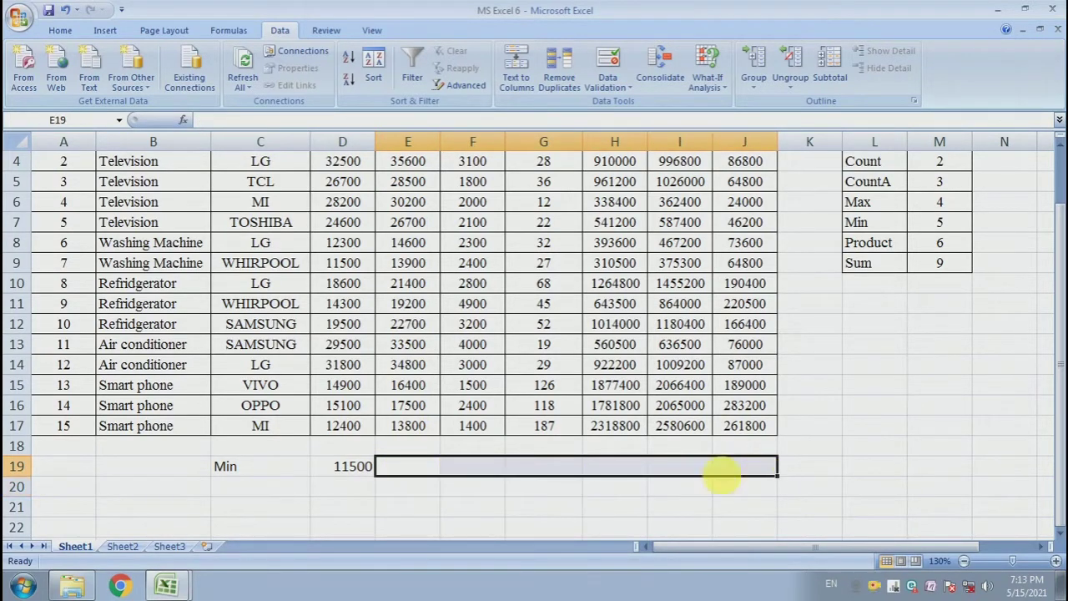
{"action": "left_click", "coordinate": [389, 504]}
{"action": "left_click", "coordinate": [351, 468]}
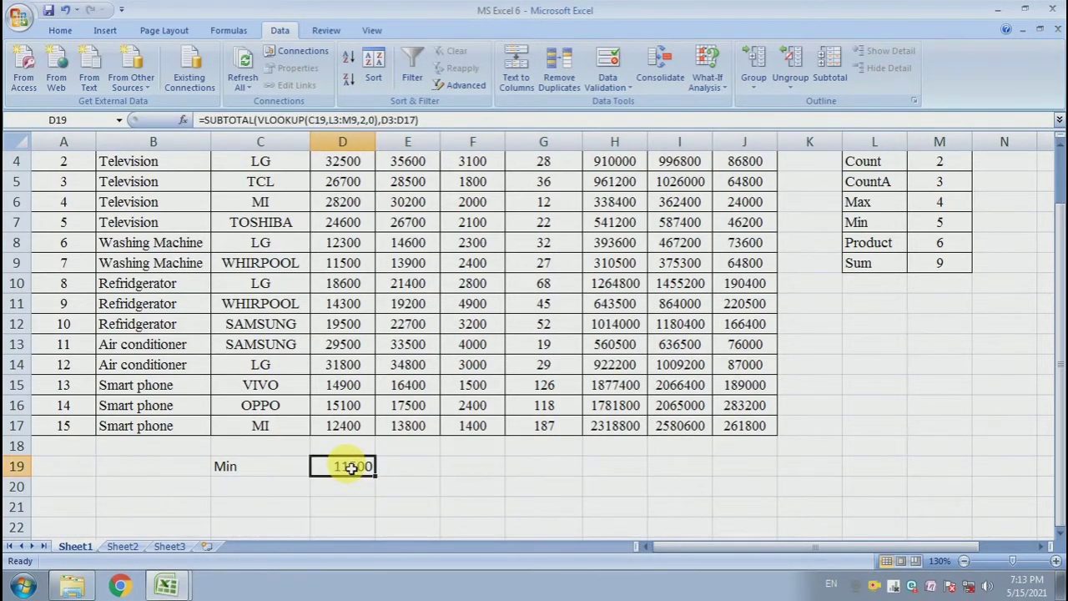
{"action": "double_click", "coordinate": [351, 468]}
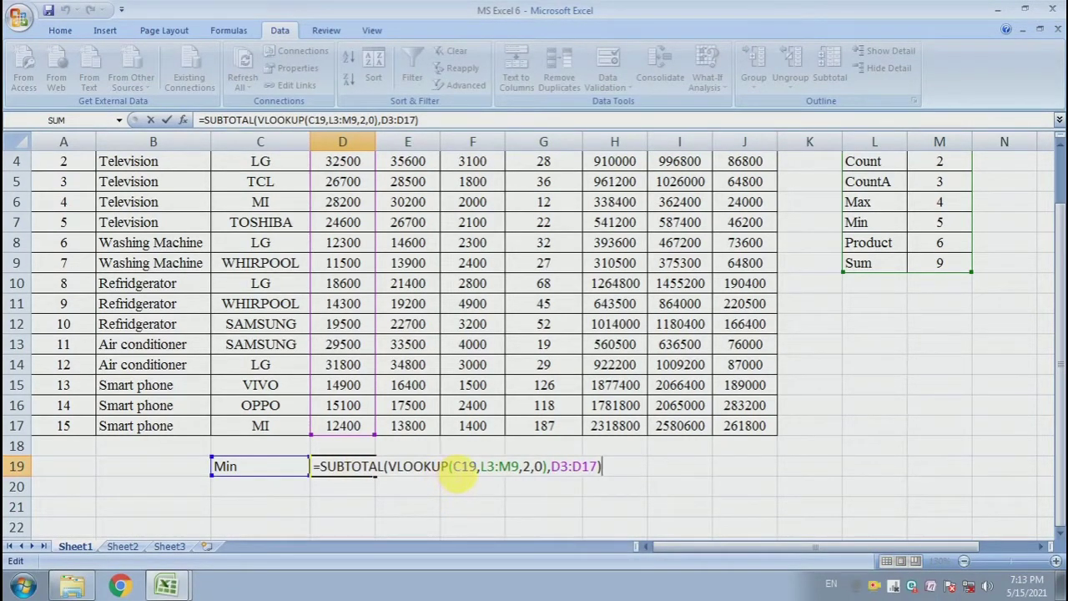
{"action": "left_click_drag", "start_coordinate": [455, 468], "coordinate": [489, 471]}
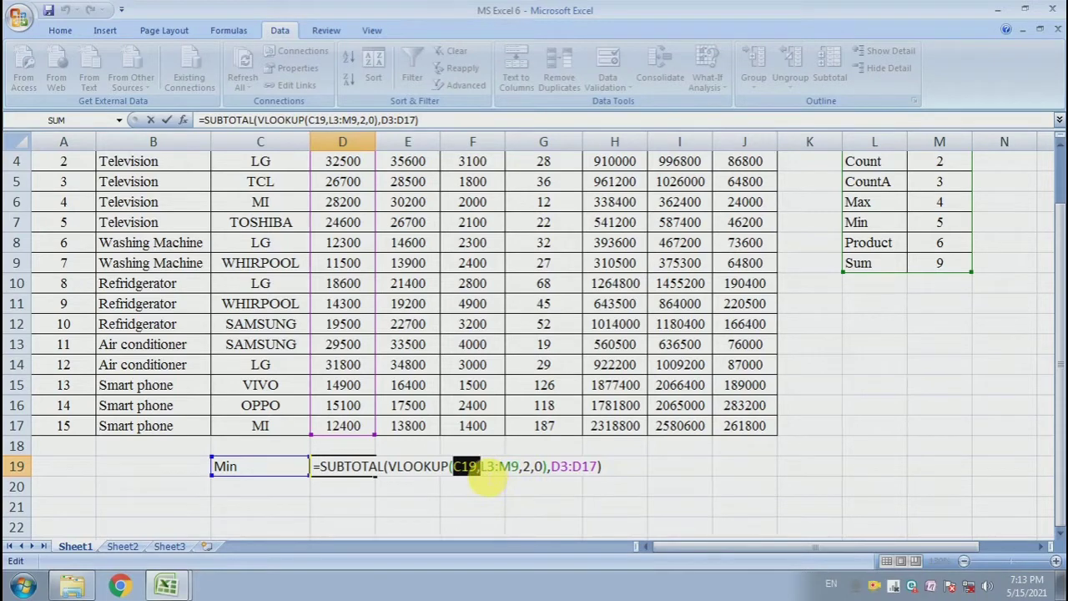
{"action": "left_click_drag", "start_coordinate": [482, 472], "coordinate": [522, 472]}
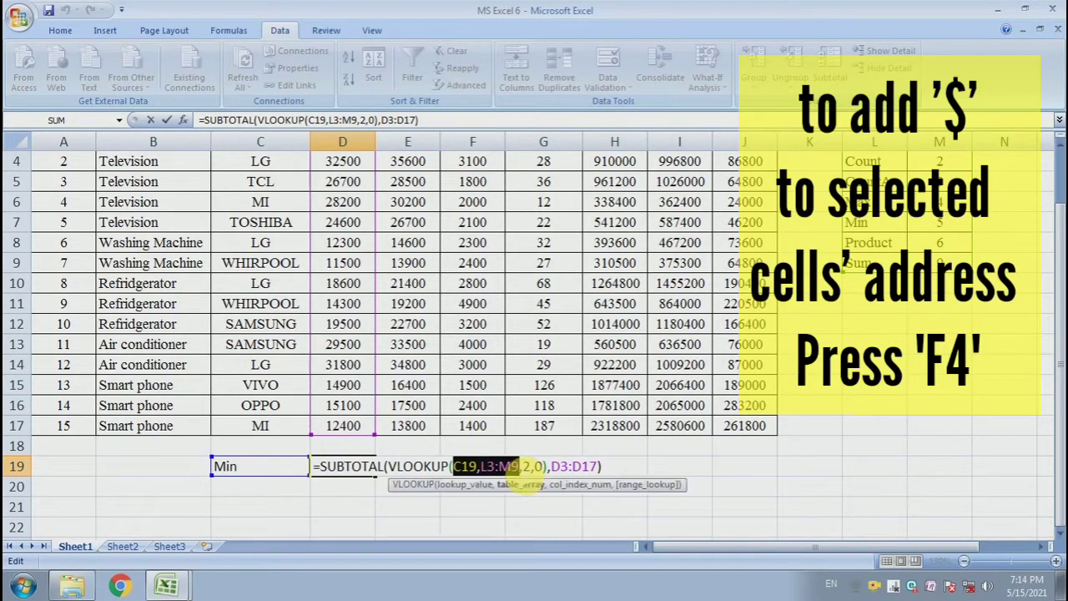
{"action": "key", "text": "F4"}
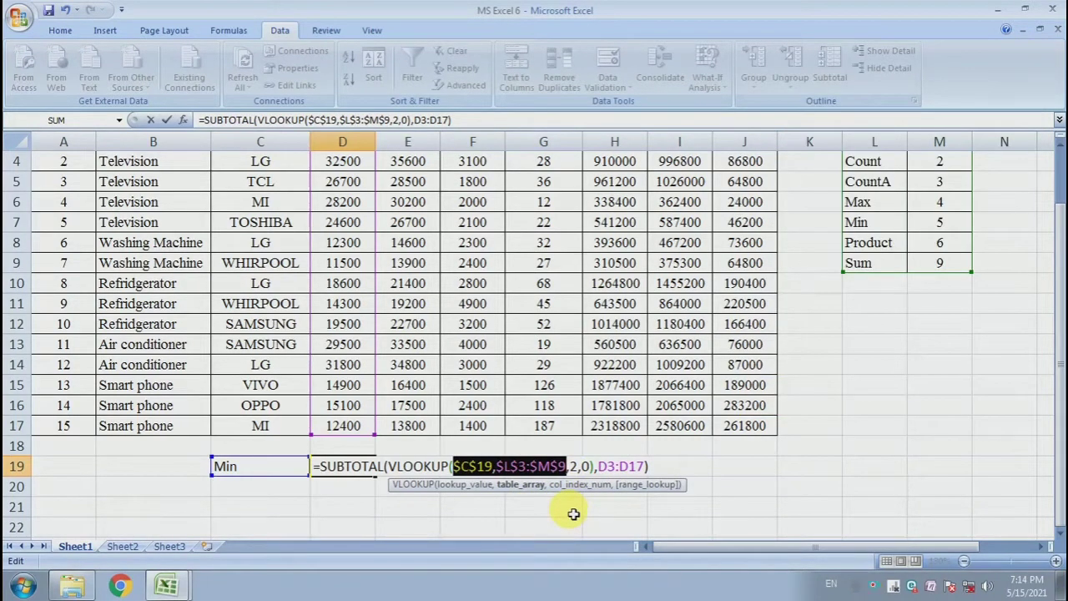
{"action": "key", "text": "Return"}
Fill the D19 formula across row 19 to column J.
{"action": "left_click", "coordinate": [373, 475]}
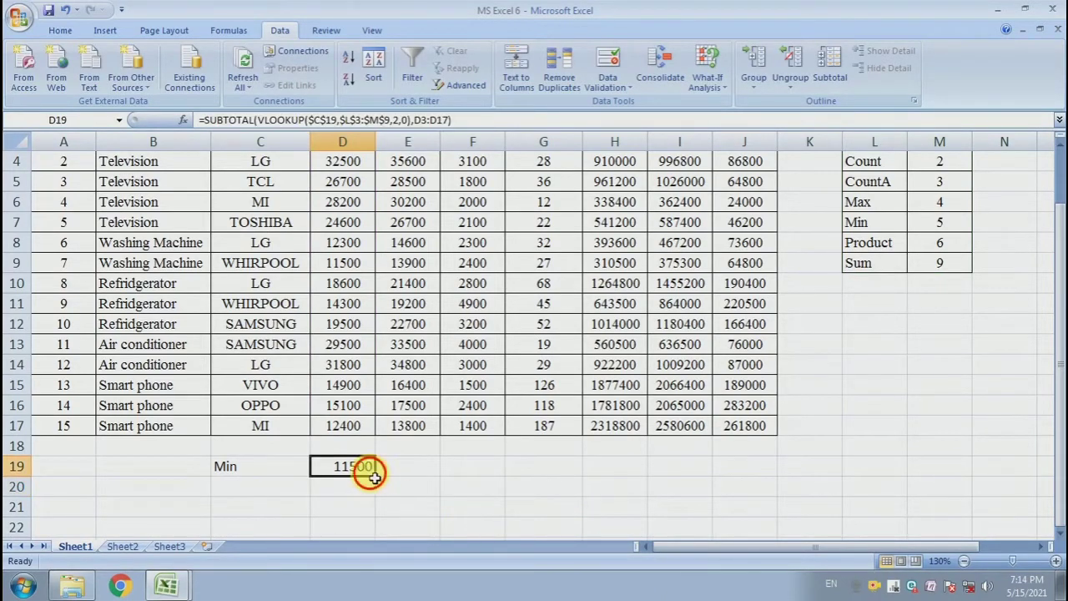
{"action": "left_click_drag", "start_coordinate": [380, 483], "coordinate": [759, 484]}
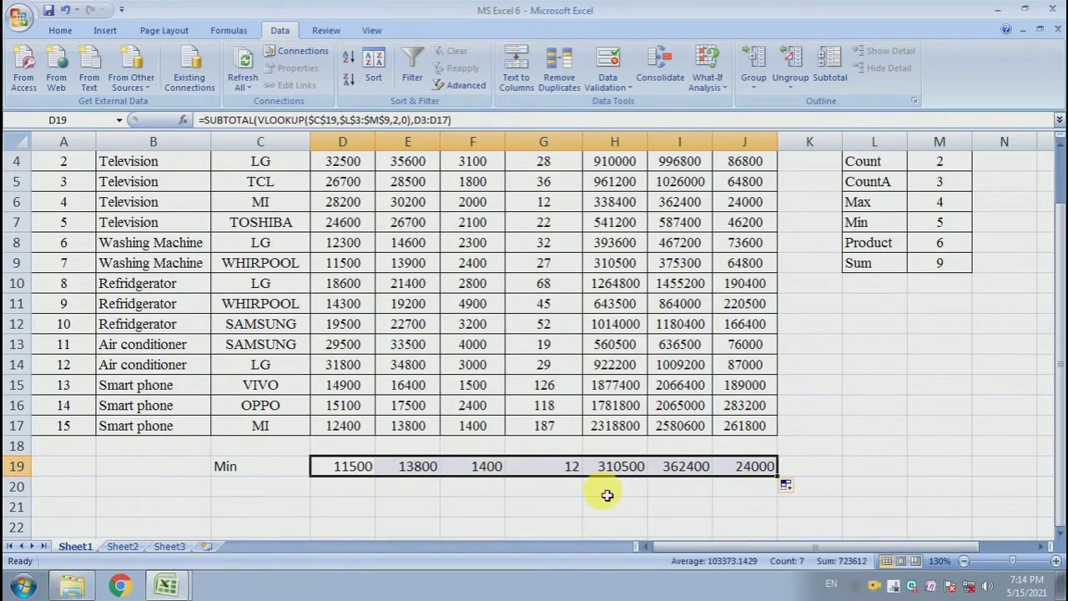
{"action": "left_click", "coordinate": [499, 498]}
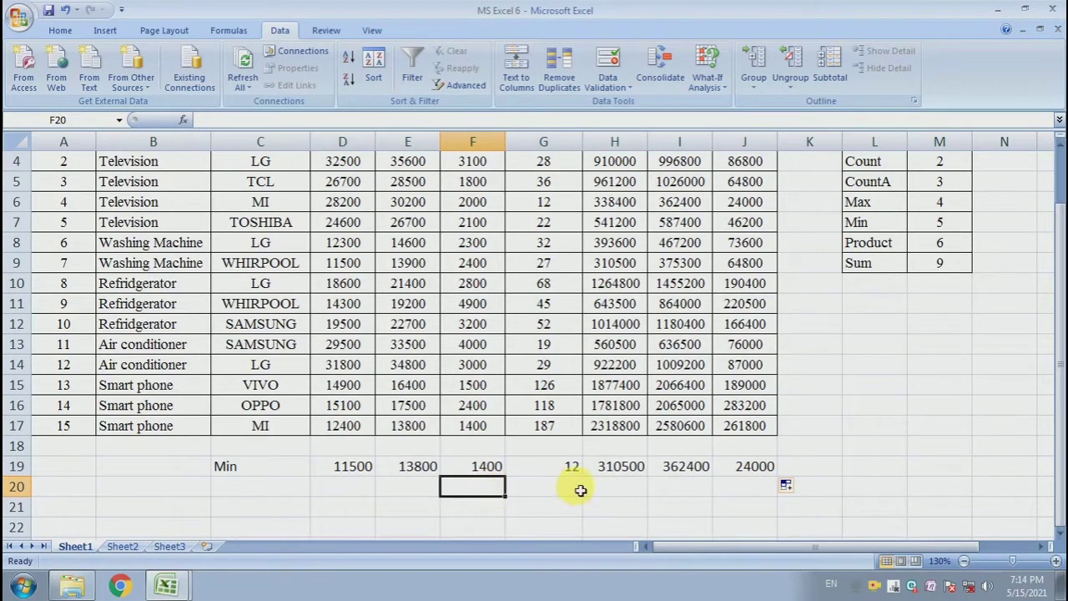
Choose Max and then Sum from the C19 dropdown to test the filled row.
{"action": "left_click", "coordinate": [298, 468]}
{"action": "scroll", "coordinate": [332, 471], "scroll_direction": "up", "scroll_amount": 1}
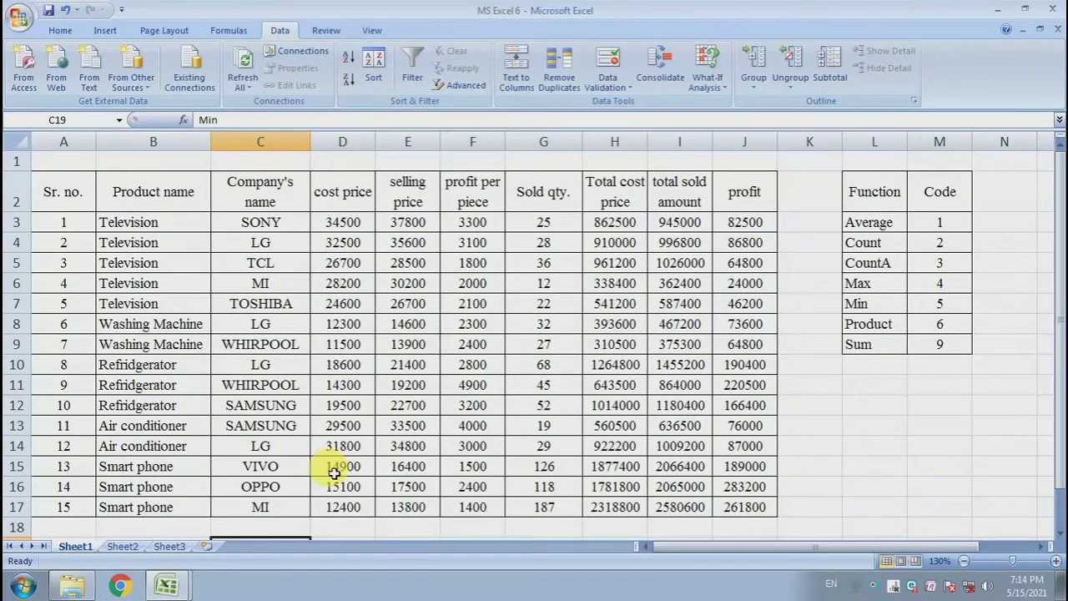
{"action": "scroll", "coordinate": [333, 473], "scroll_direction": "down", "scroll_amount": 1}
{"action": "left_click_drag", "start_coordinate": [429, 470], "coordinate": [729, 470]}
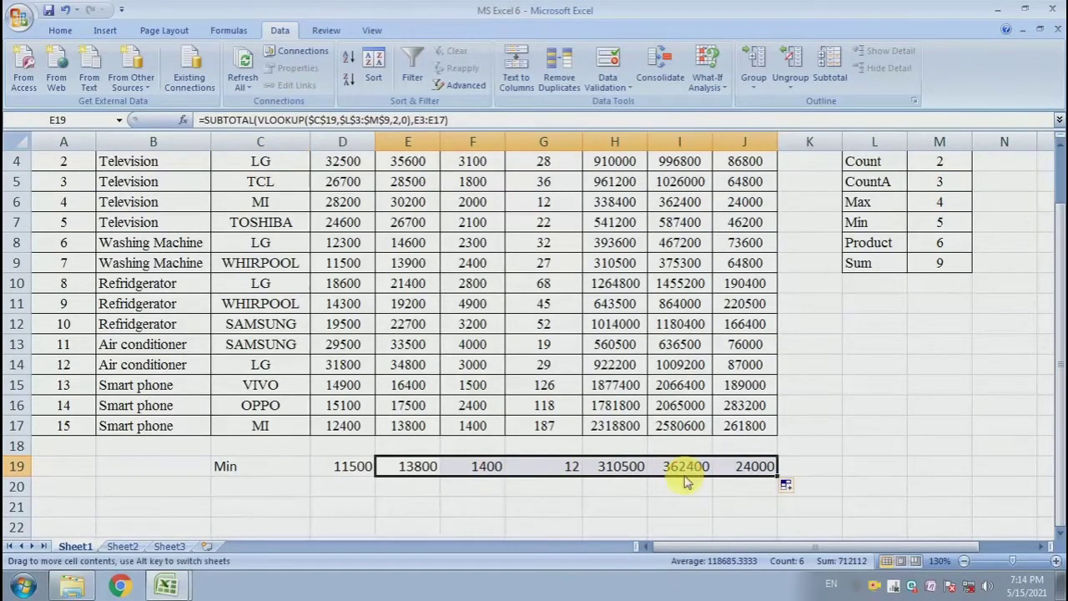
{"action": "left_click", "coordinate": [270, 467]}
{"action": "left_click", "coordinate": [318, 467]}
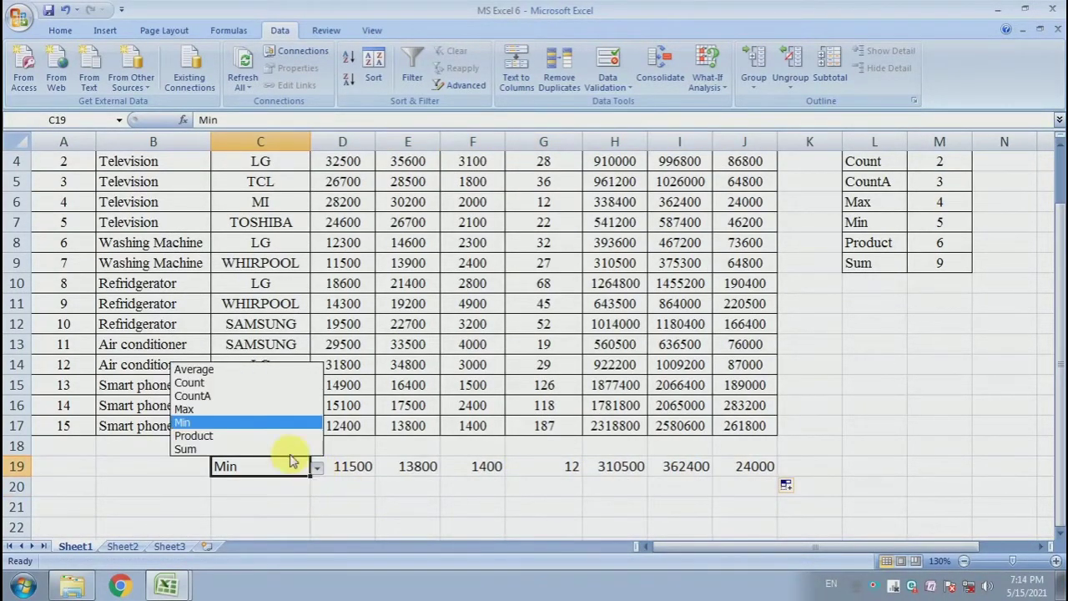
{"action": "left_click", "coordinate": [284, 409]}
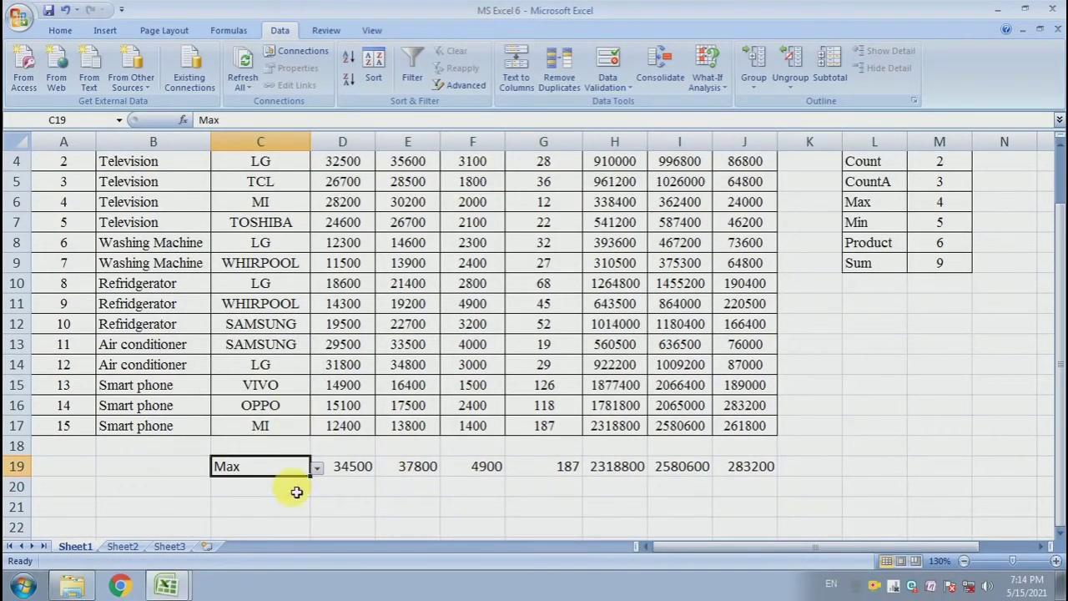
{"action": "left_click", "coordinate": [319, 468]}
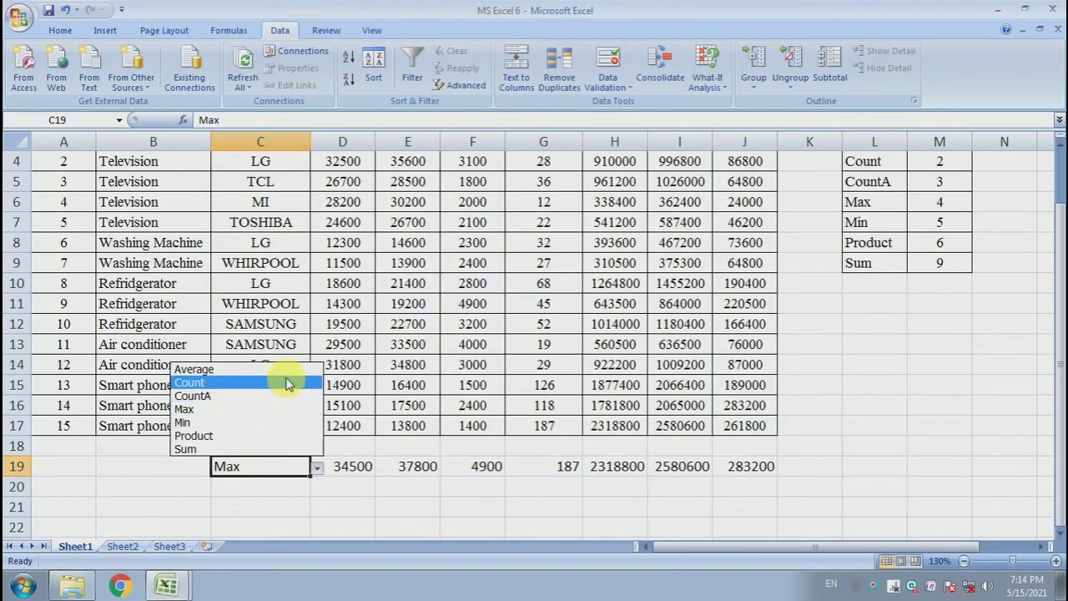
{"action": "left_click", "coordinate": [281, 448]}
Widen column H so its total displays fully.
{"action": "left_click", "coordinate": [408, 467]}
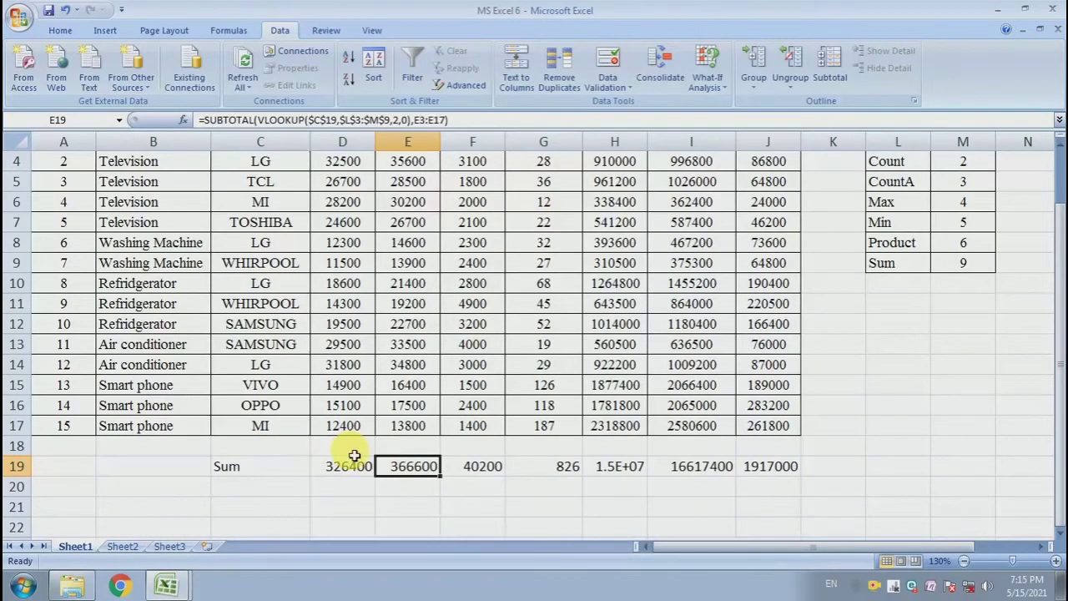
{"action": "left_click_drag", "start_coordinate": [648, 152], "coordinate": [666, 156]}
{"action": "left_click", "coordinate": [625, 407]}
Insert two blank rows above the summary row.
{"action": "left_click", "coordinate": [103, 451]}
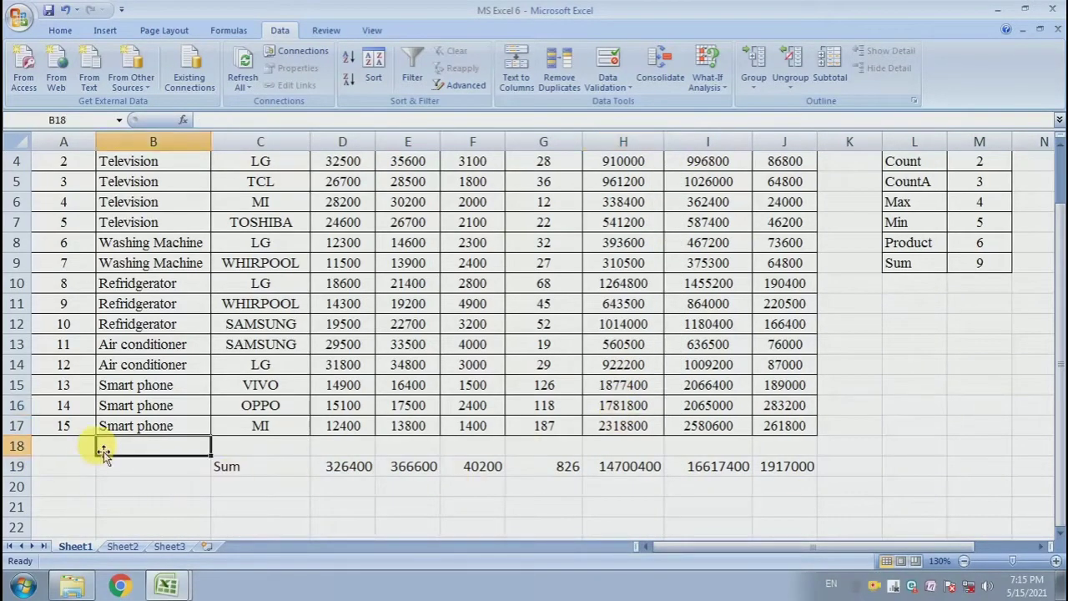
{"action": "key", "text": "shift+space"}
{"action": "key", "text": "ctrl+plus"}
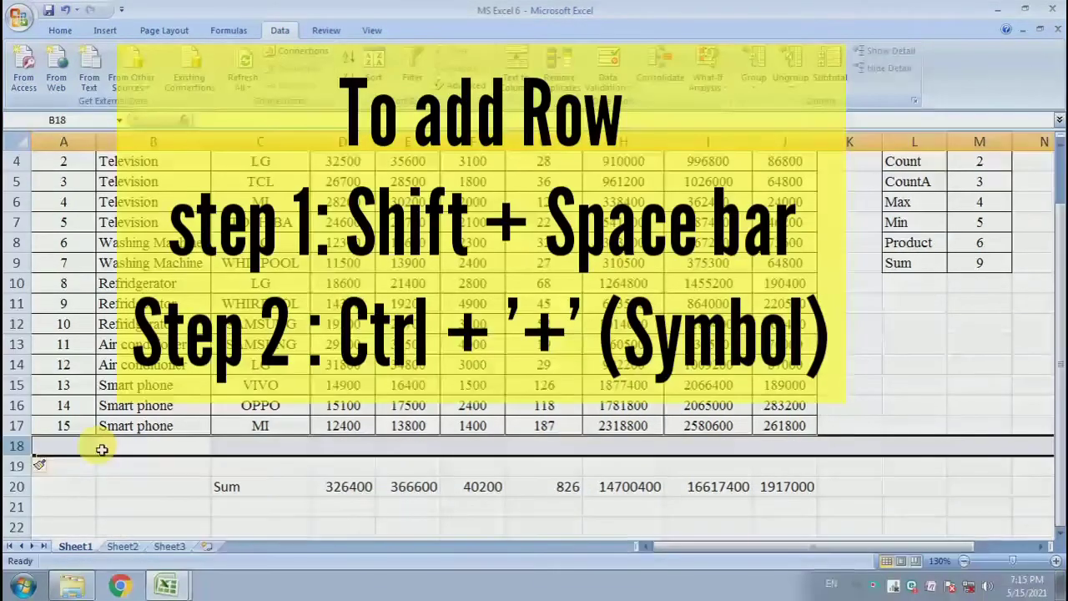
{"action": "key", "text": "ctrl+plus"}
{"action": "left_click", "coordinate": [148, 448]}
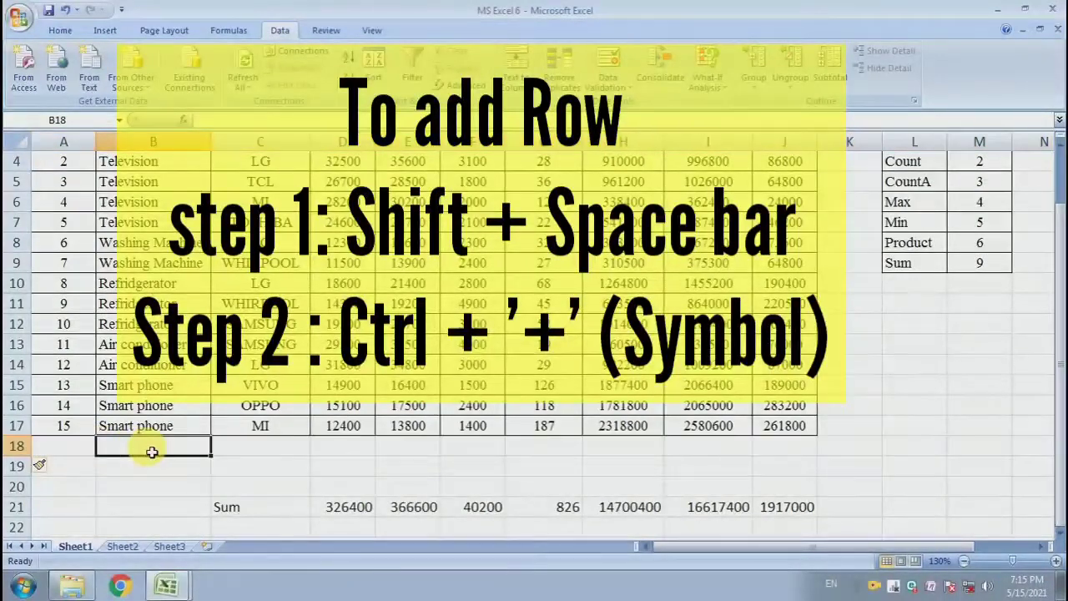
Convert the data range A2:J17 into a table with headers.
{"action": "scroll", "coordinate": [197, 415], "scroll_direction": "up", "scroll_amount": 1}
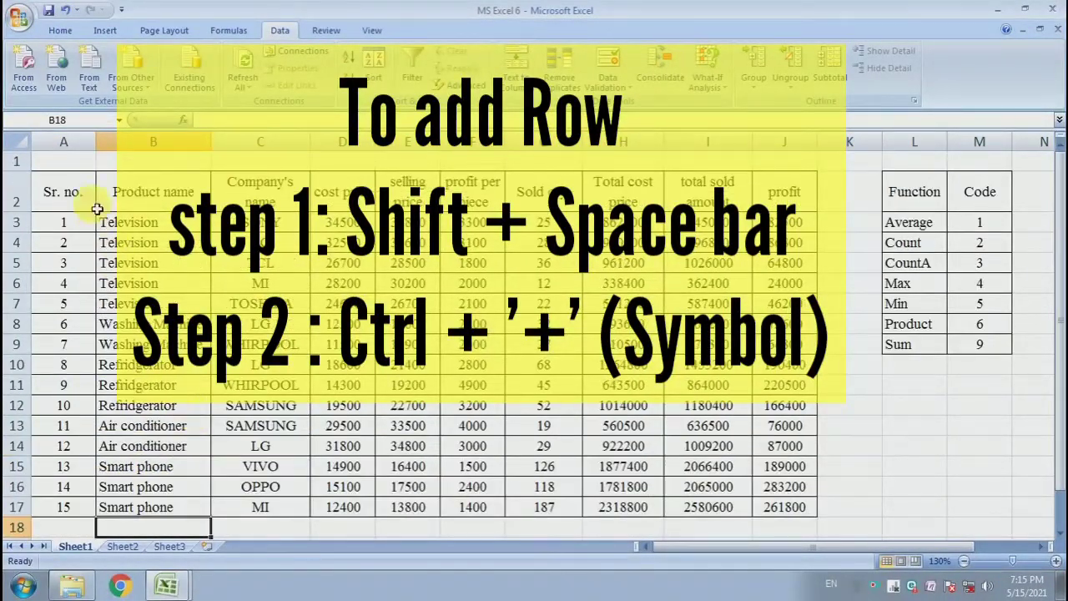
{"action": "left_click_drag", "start_coordinate": [72, 192], "coordinate": [784, 507]}
{"action": "scroll", "coordinate": [443, 340], "scroll_direction": "down", "scroll_amount": 1}
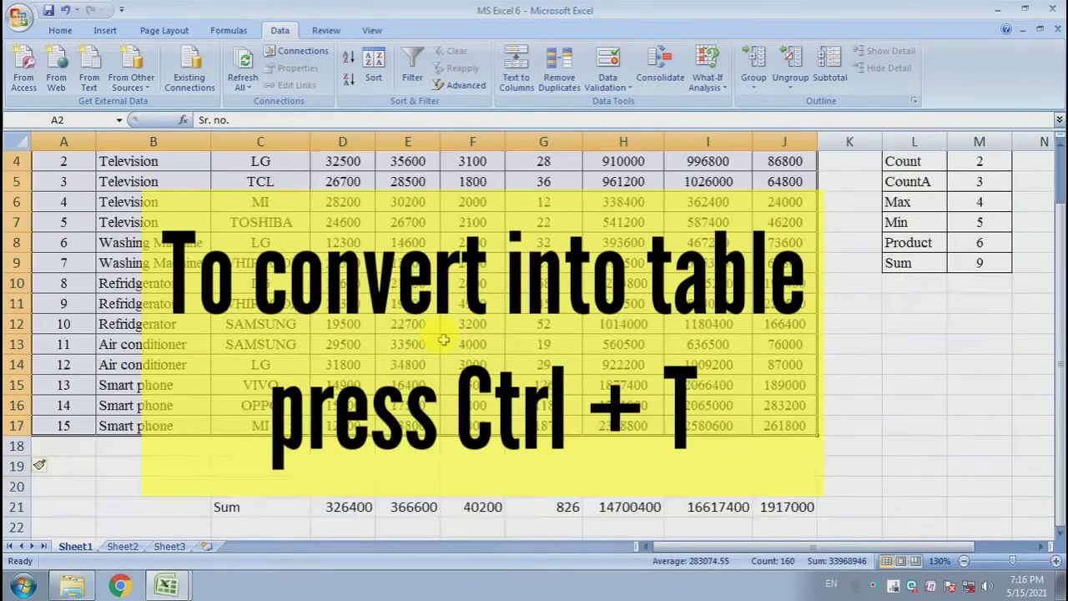
{"action": "scroll", "coordinate": [443, 340], "scroll_direction": "up", "scroll_amount": 1}
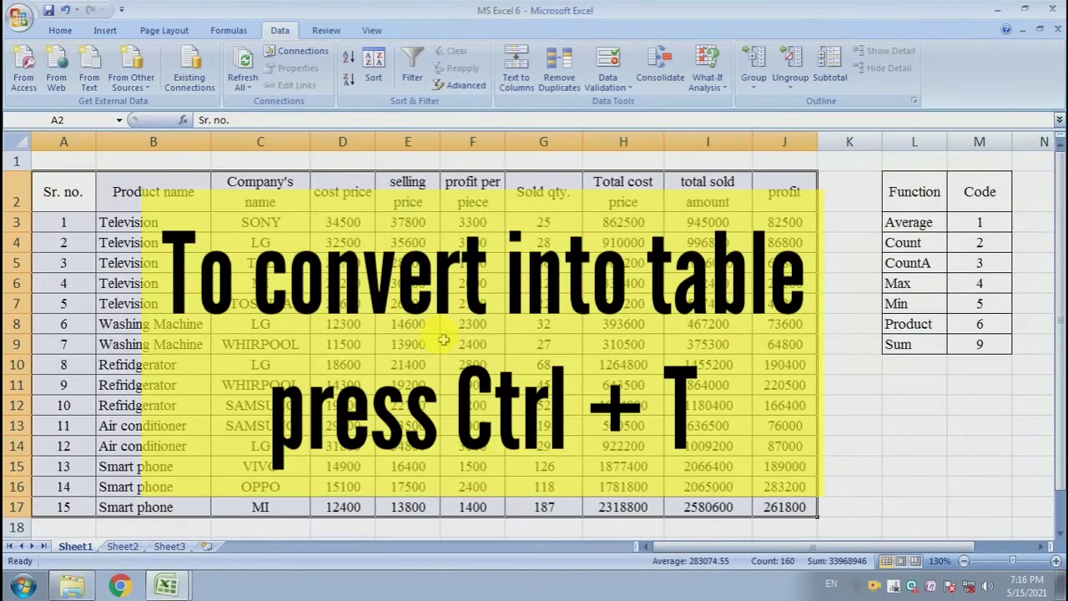
{"action": "key", "text": "ctrl+t"}
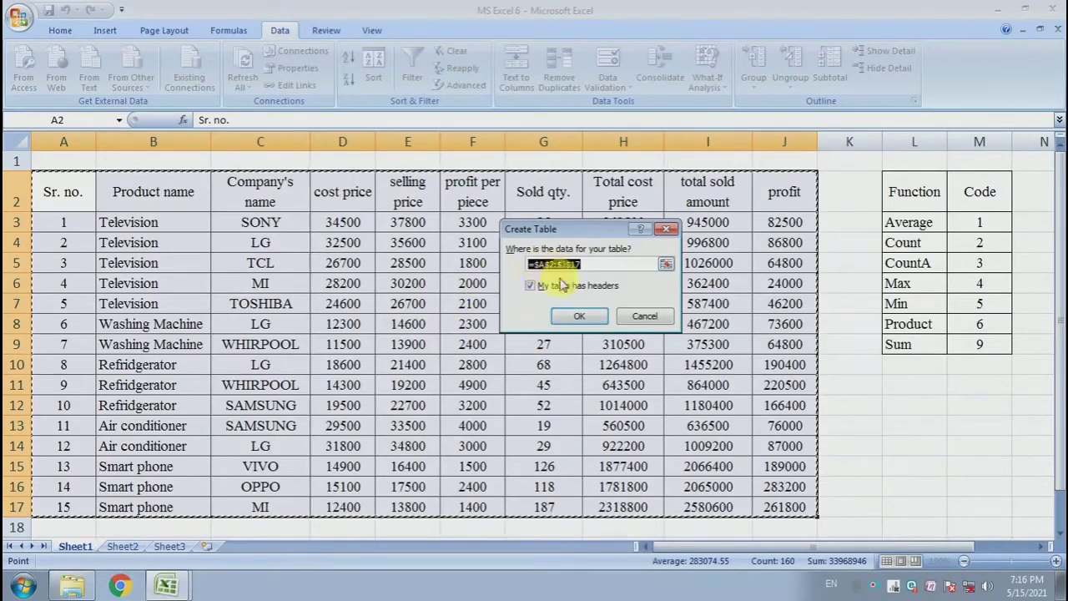
{"action": "left_click", "coordinate": [594, 321]}
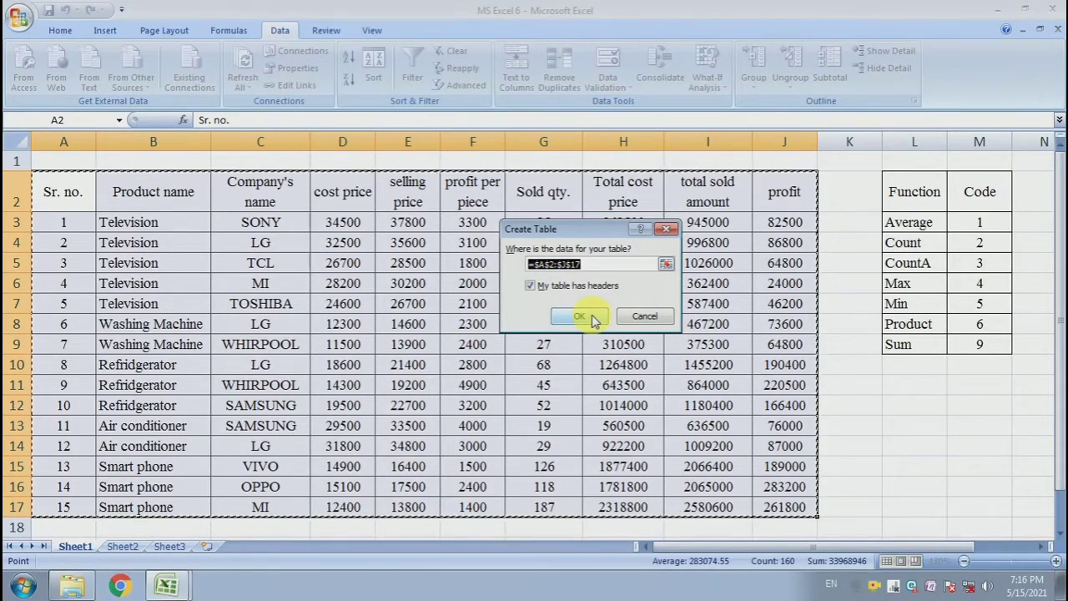
{"action": "left_click", "coordinate": [532, 286]}
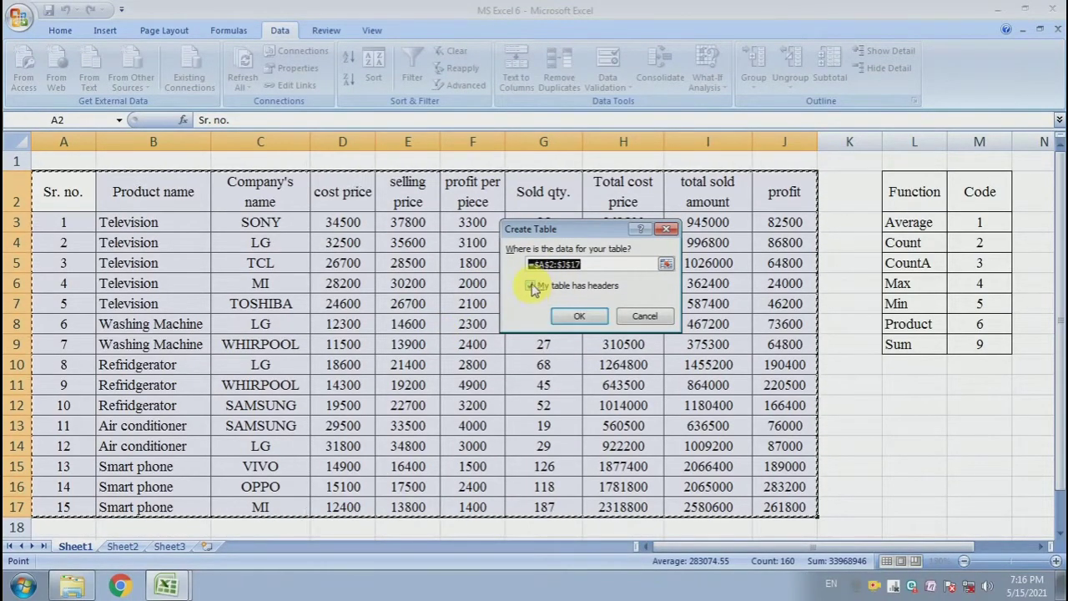
{"action": "left_click", "coordinate": [580, 316]}
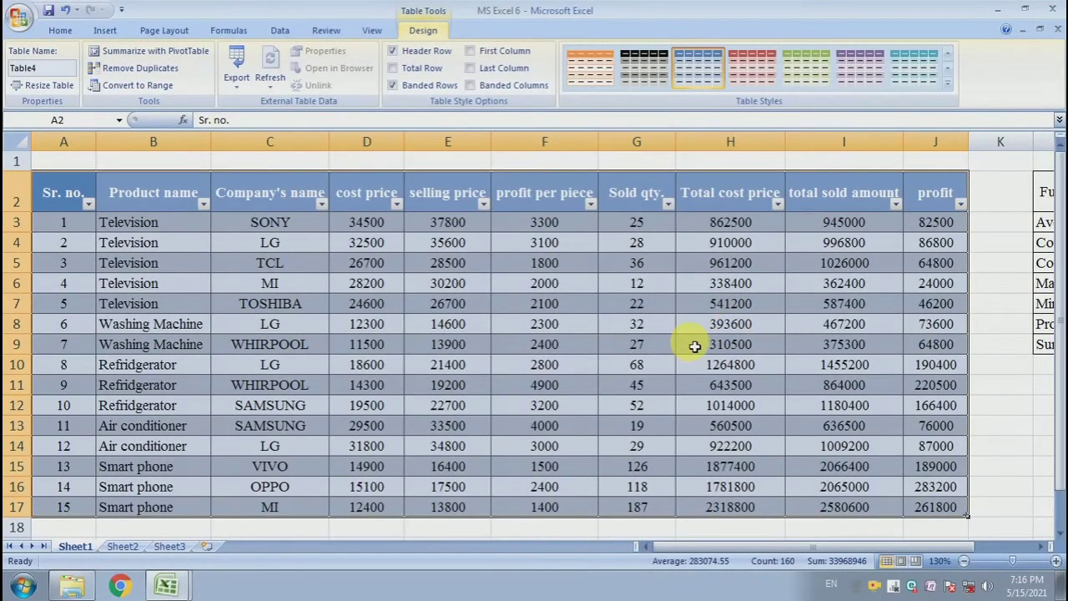
Apply a Medium blue table style to the new table.
{"action": "scroll", "coordinate": [693, 343], "scroll_direction": "down", "scroll_amount": 1}
{"action": "scroll", "coordinate": [695, 340], "scroll_direction": "up", "scroll_amount": 1}
{"action": "left_click", "coordinate": [694, 330]}
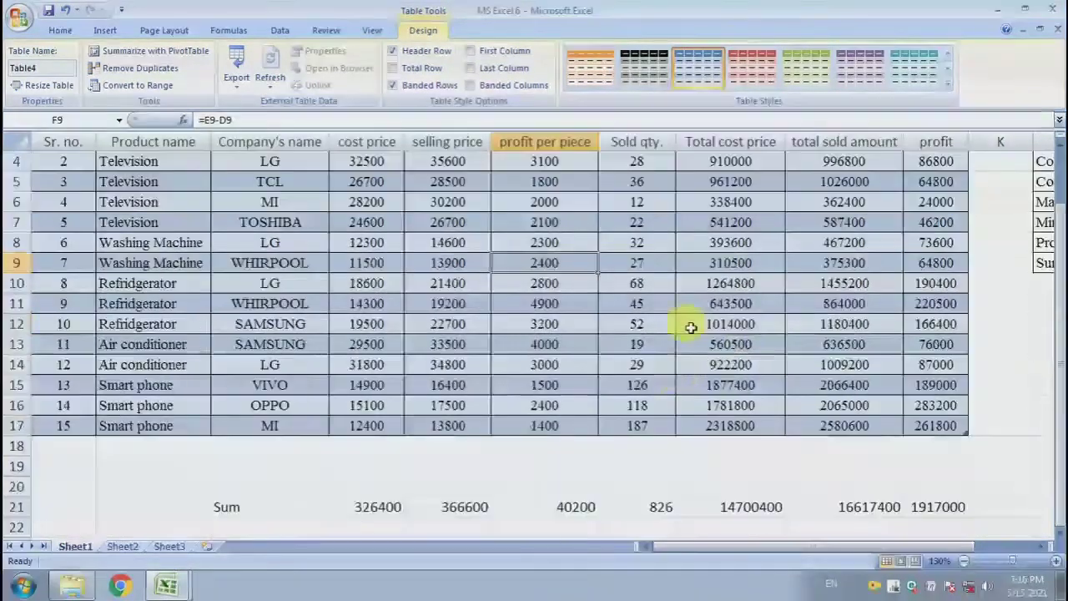
{"action": "left_click_drag", "start_coordinate": [941, 433], "coordinate": [546, 364]}
{"action": "left_click", "coordinate": [508, 264]}
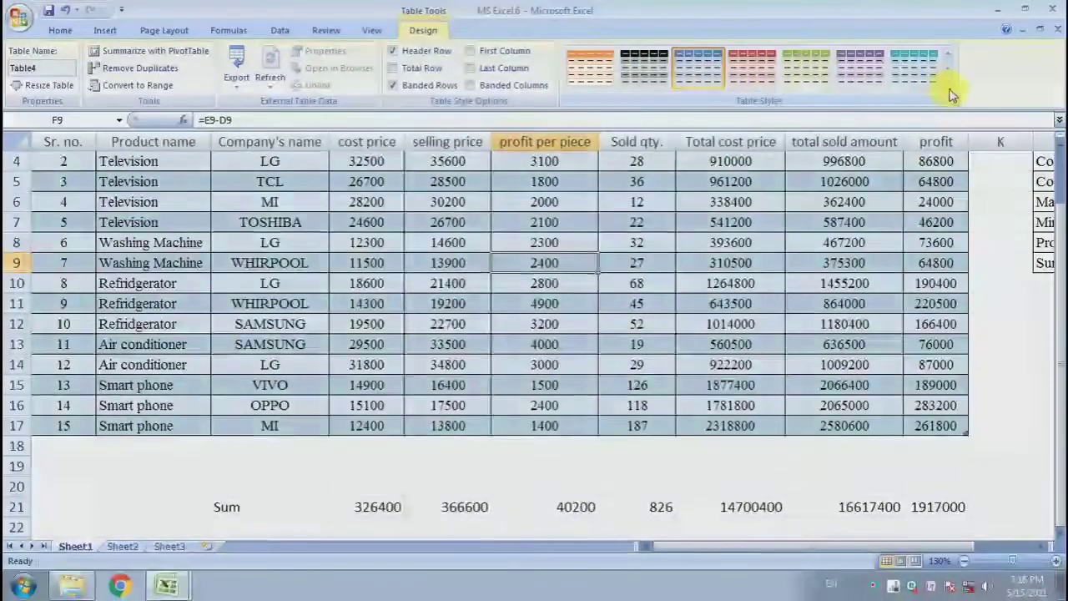
{"action": "left_click", "coordinate": [948, 85]}
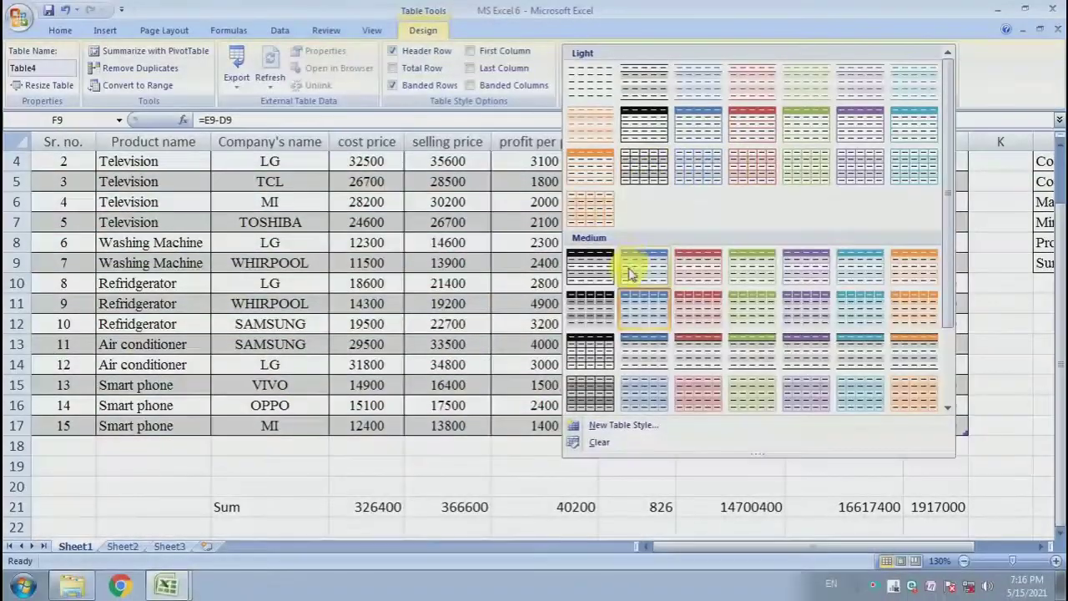
{"action": "left_click", "coordinate": [659, 274]}
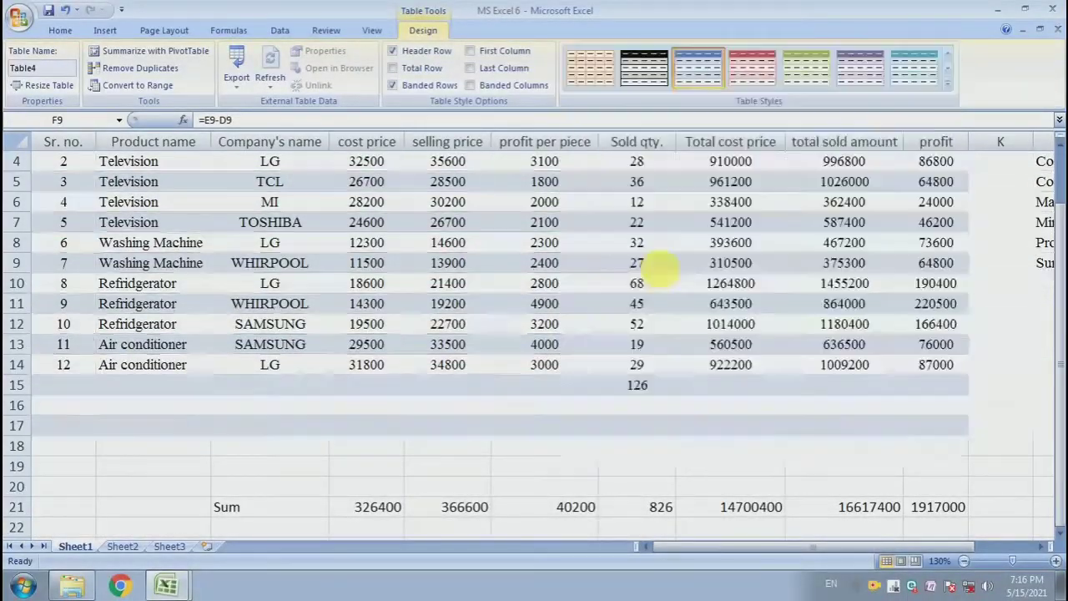
Filter the table's Company's name column to show only LG products.
{"action": "left_click", "coordinate": [511, 283]}
{"action": "scroll", "coordinate": [513, 283], "scroll_direction": "up", "scroll_amount": 1}
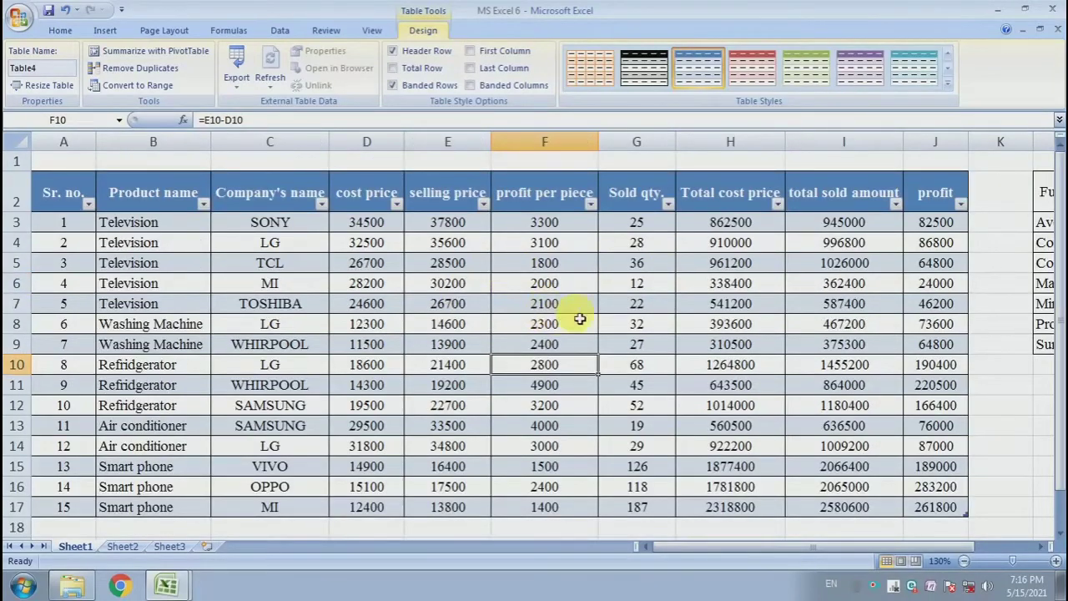
{"action": "left_click", "coordinate": [668, 351]}
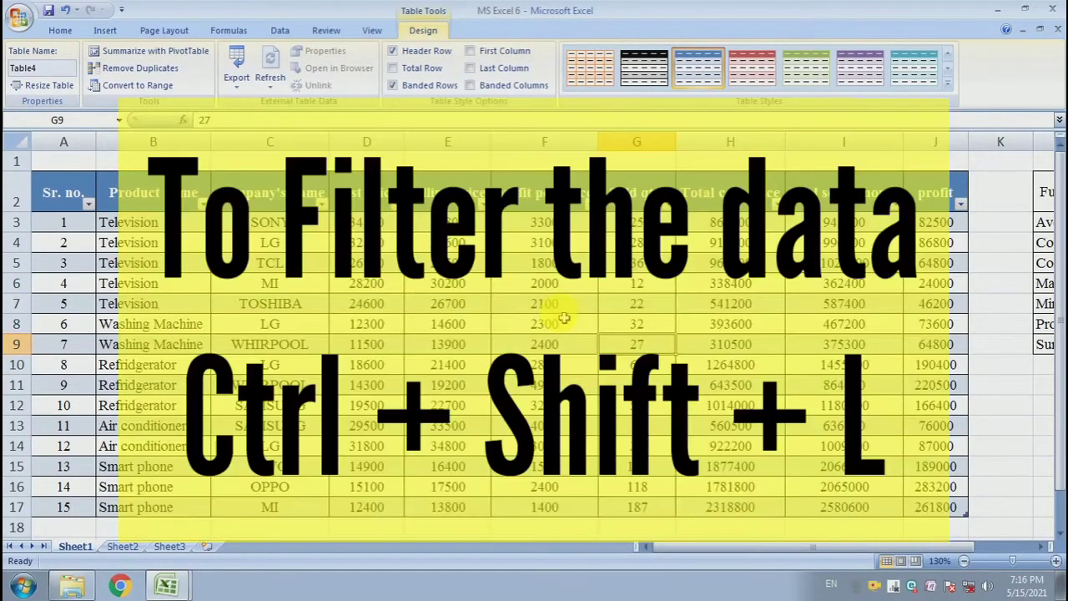
{"action": "scroll", "coordinate": [565, 318], "scroll_direction": "down", "scroll_amount": 2}
{"action": "scroll", "coordinate": [565, 318], "scroll_direction": "up", "scroll_amount": 2}
{"action": "scroll", "coordinate": [565, 319], "scroll_direction": "down", "scroll_amount": 1}
{"action": "scroll", "coordinate": [565, 319], "scroll_direction": "up", "scroll_amount": 1}
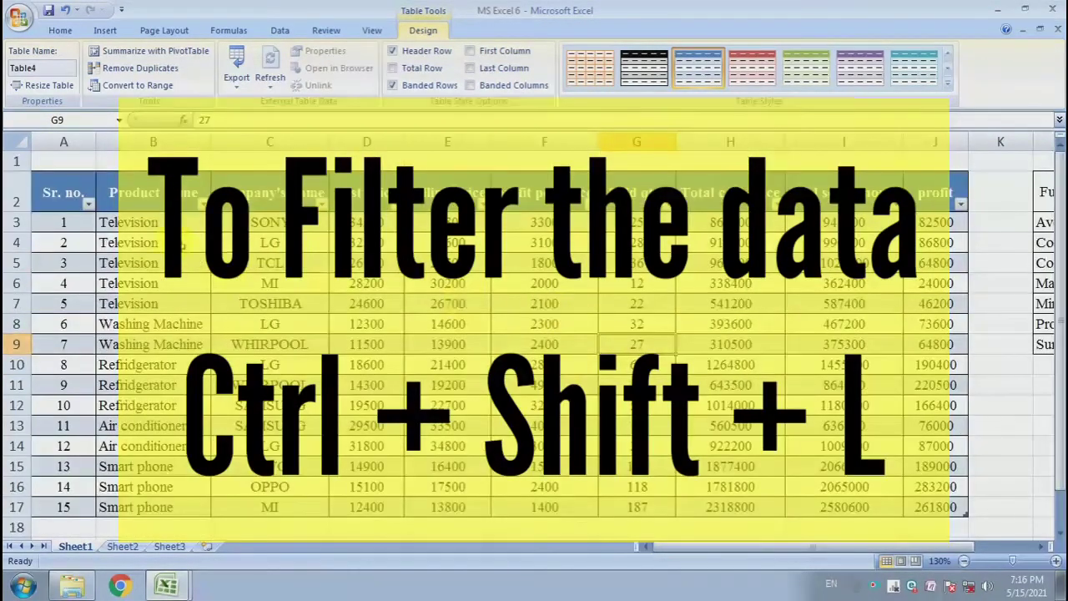
{"action": "left_click", "coordinate": [320, 206]}
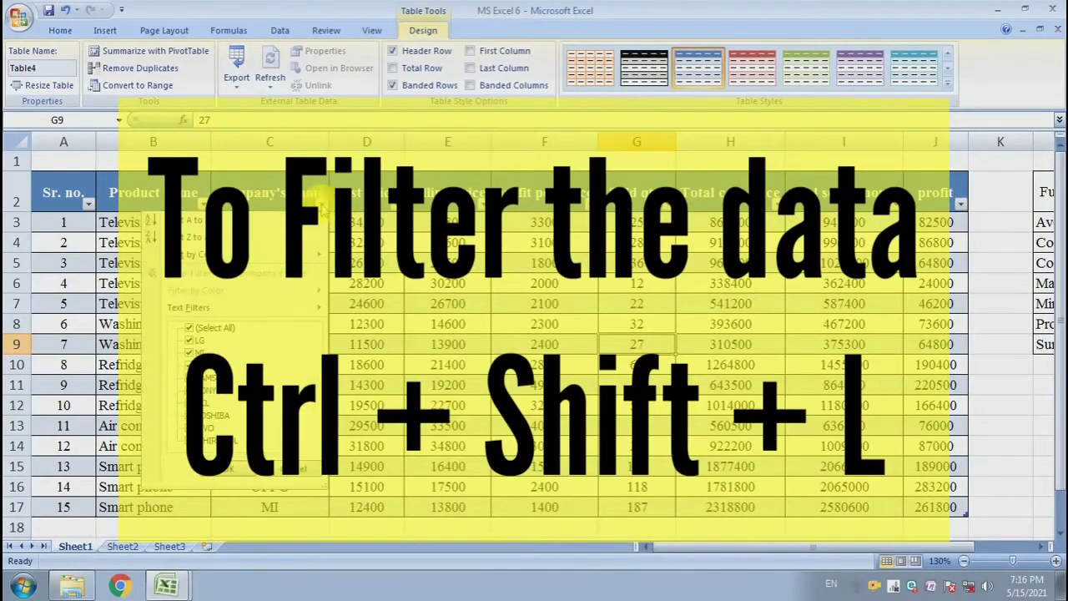
{"action": "left_click", "coordinate": [219, 327]}
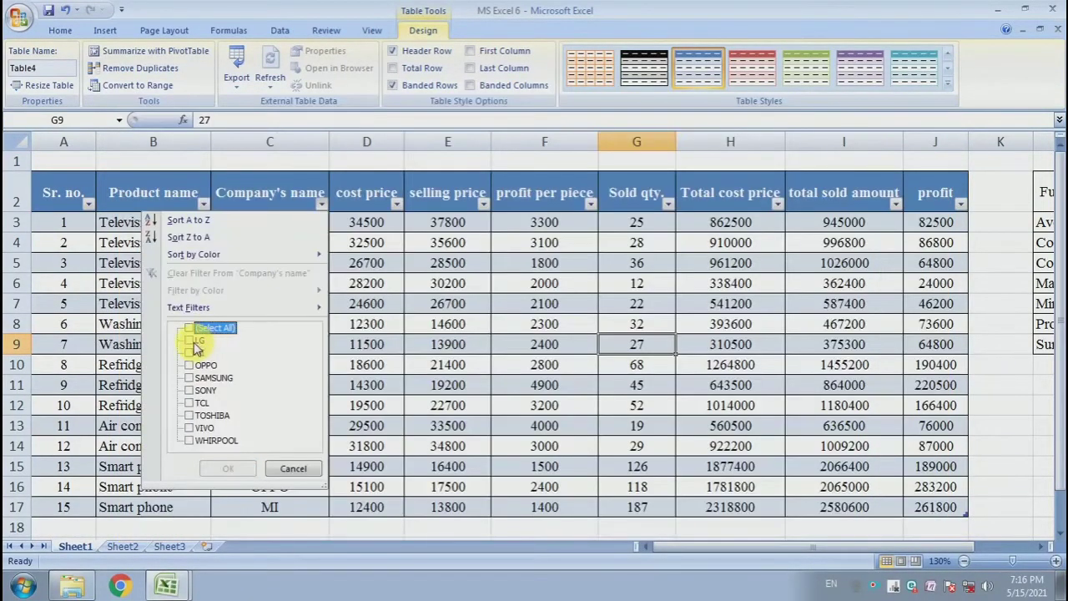
{"action": "left_click", "coordinate": [189, 340]}
{"action": "left_click", "coordinate": [229, 470]}
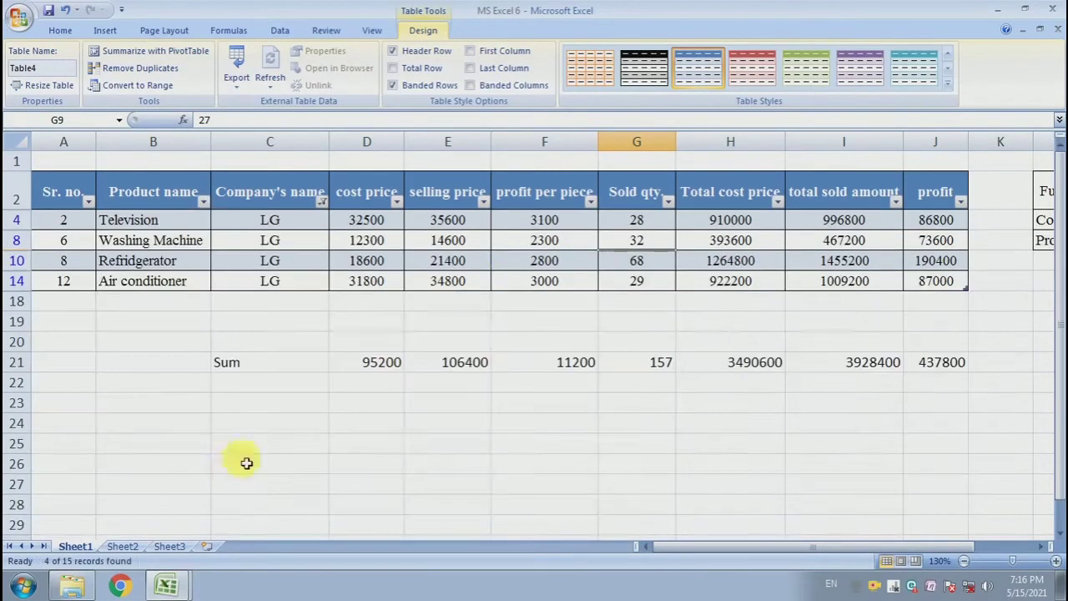
Select the filtered values in several columns to compare them with the subtotal row.
{"action": "left_click_drag", "start_coordinate": [295, 228], "coordinate": [311, 285]}
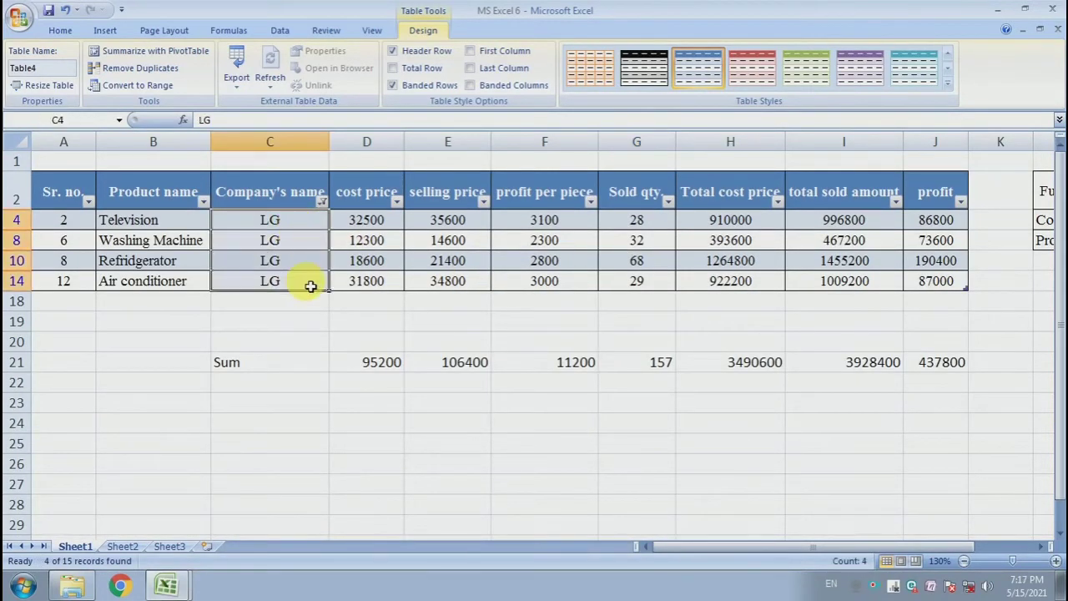
{"action": "left_click_drag", "start_coordinate": [374, 227], "coordinate": [382, 284]}
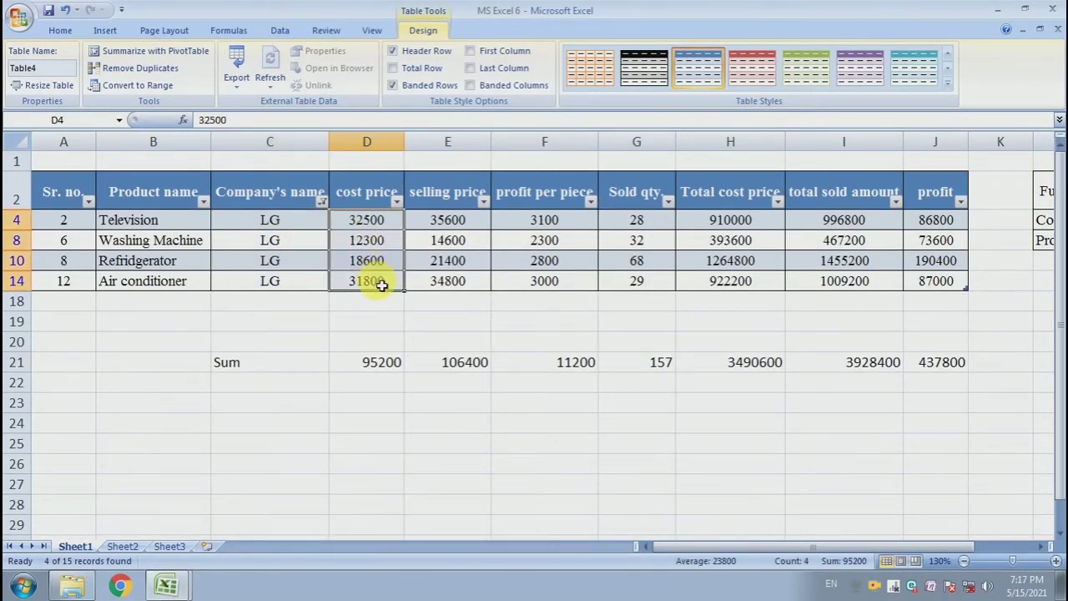
{"action": "left_click", "coordinate": [140, 220]}
{"action": "left_click", "coordinate": [396, 225]}
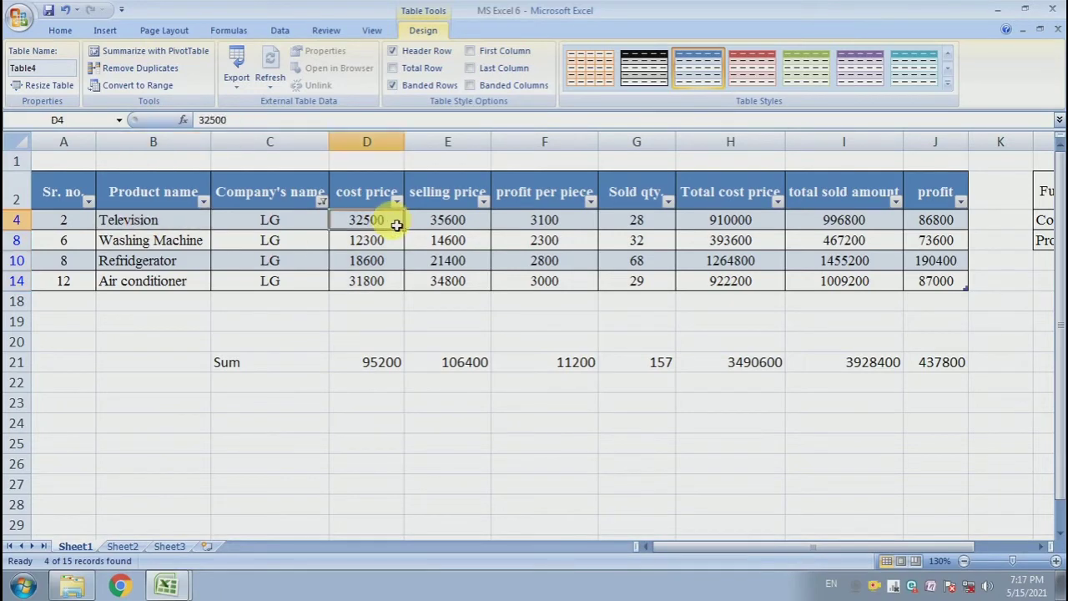
{"action": "left_click", "coordinate": [208, 245]}
{"action": "left_click", "coordinate": [365, 246]}
{"action": "left_click_drag", "start_coordinate": [373, 219], "coordinate": [366, 262]}
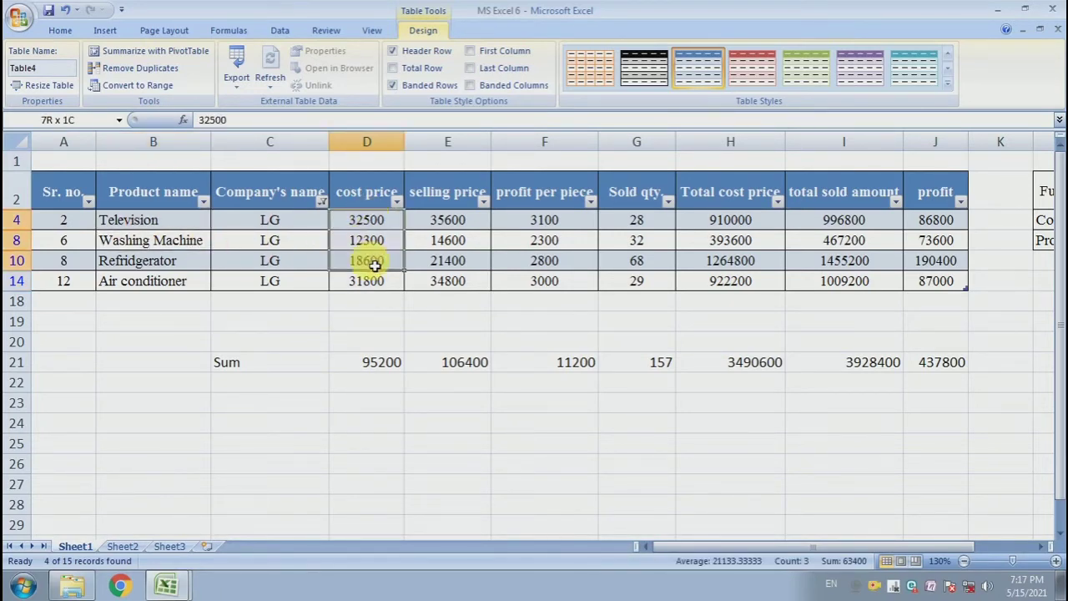
{"action": "left_click", "coordinate": [376, 362]}
{"action": "left_click_drag", "start_coordinate": [455, 220], "coordinate": [466, 260]}
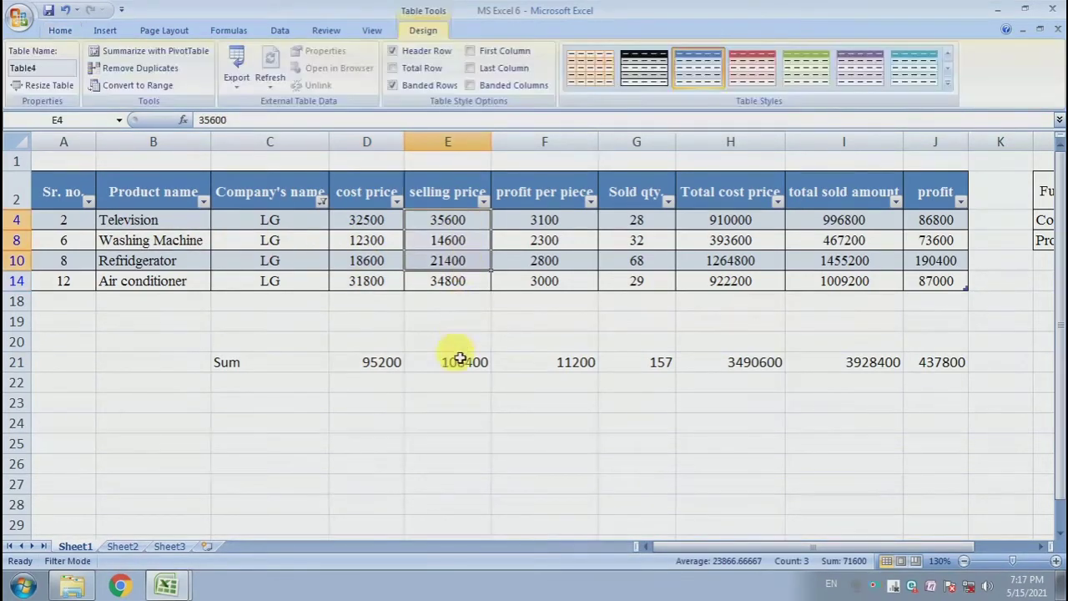
{"action": "left_click", "coordinate": [465, 365]}
{"action": "left_click_drag", "start_coordinate": [572, 209], "coordinate": [575, 282]}
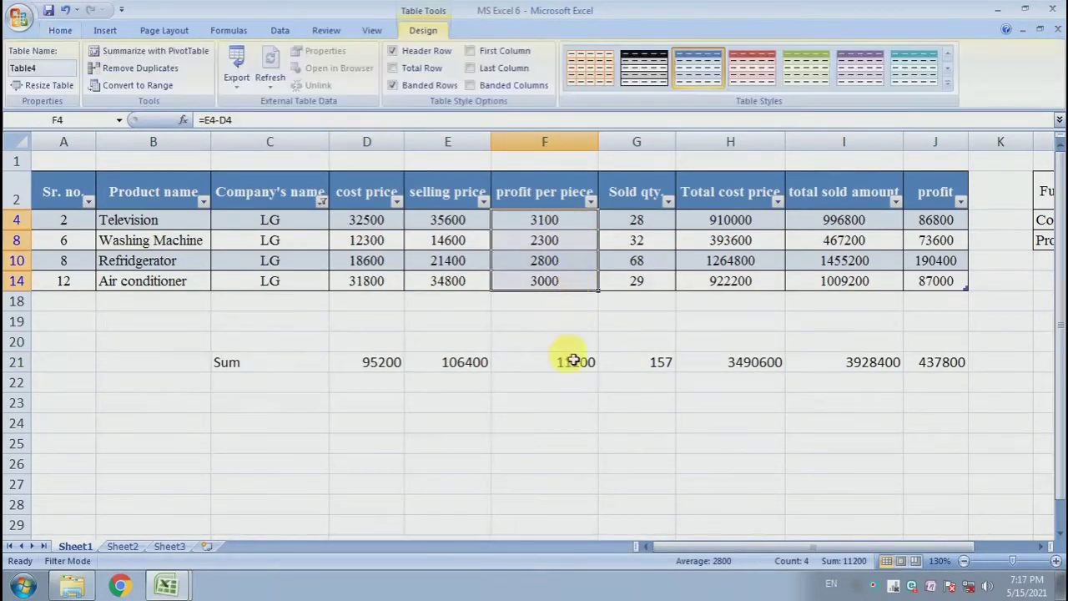
{"action": "left_click", "coordinate": [577, 363]}
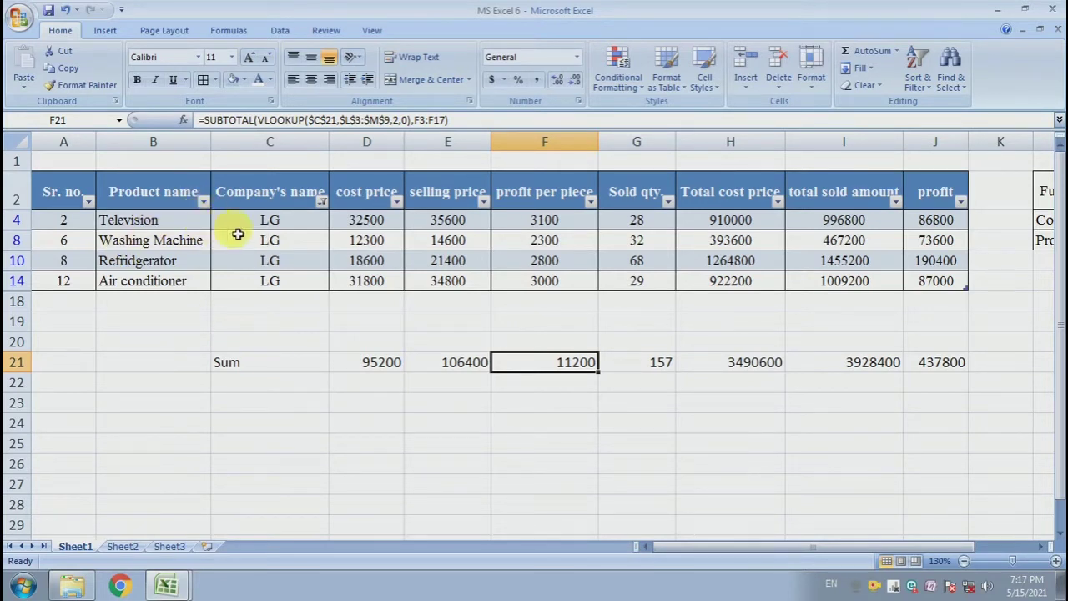
Filter the Product name column to Television only and clear the Company's name filter.
{"action": "left_click", "coordinate": [203, 200]}
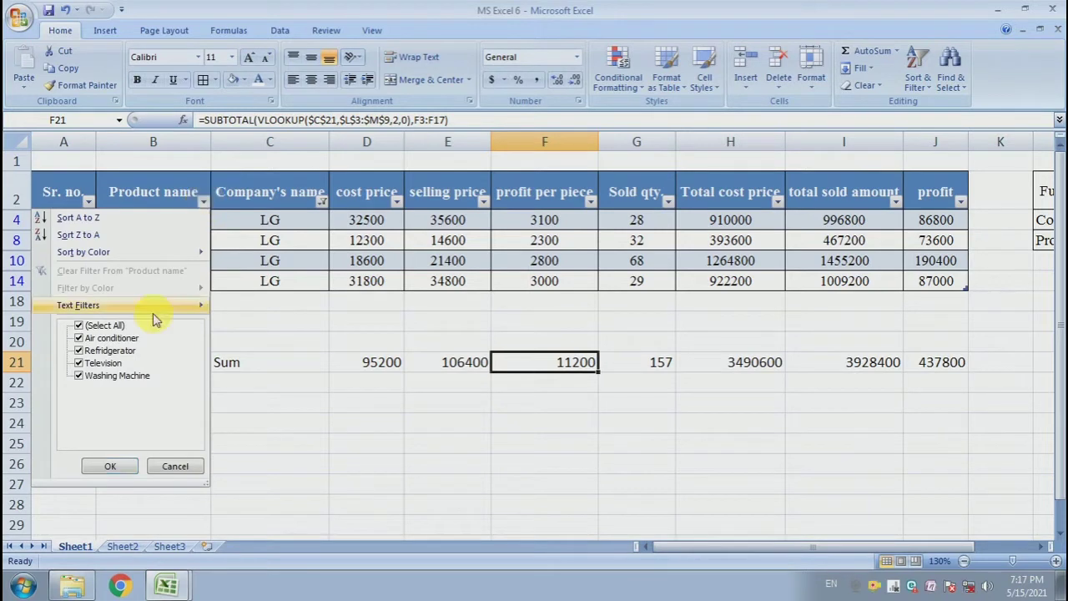
{"action": "left_click", "coordinate": [79, 363]}
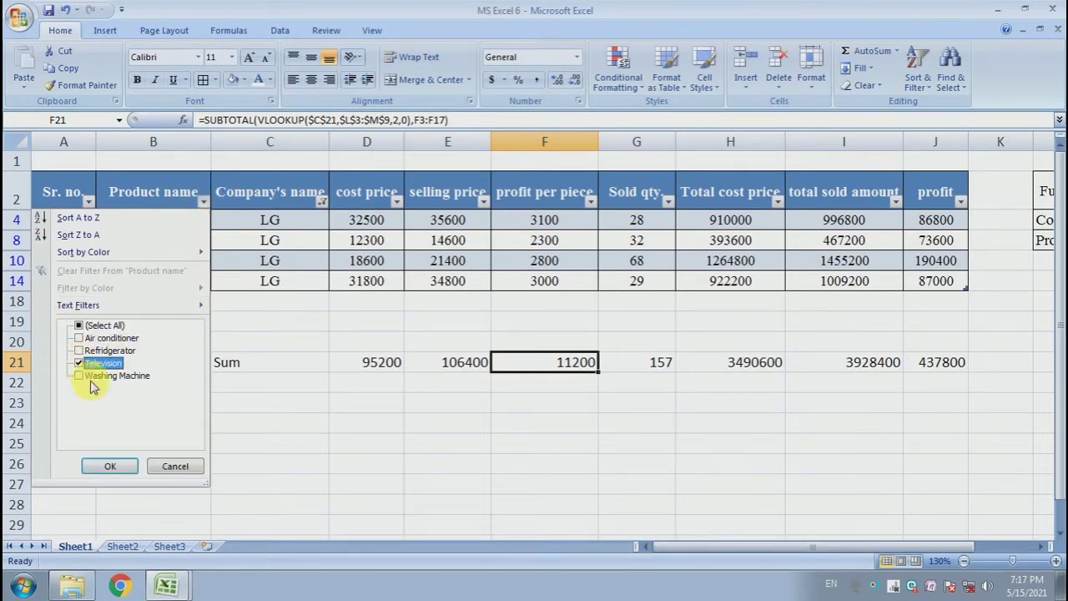
{"action": "left_click", "coordinate": [110, 466]}
{"action": "left_click", "coordinate": [322, 201]}
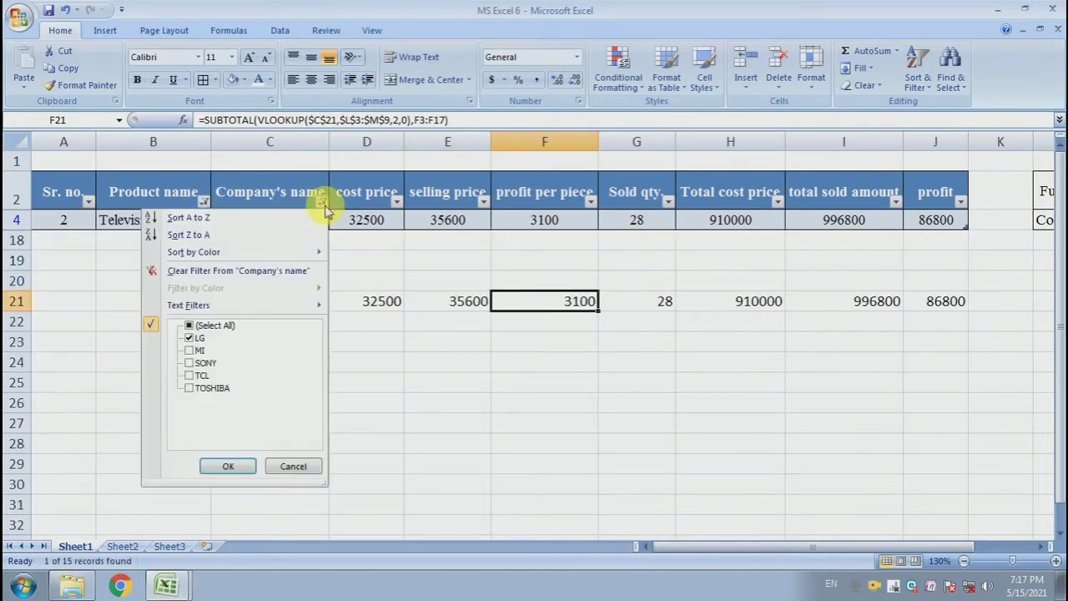
{"action": "left_click", "coordinate": [228, 466]}
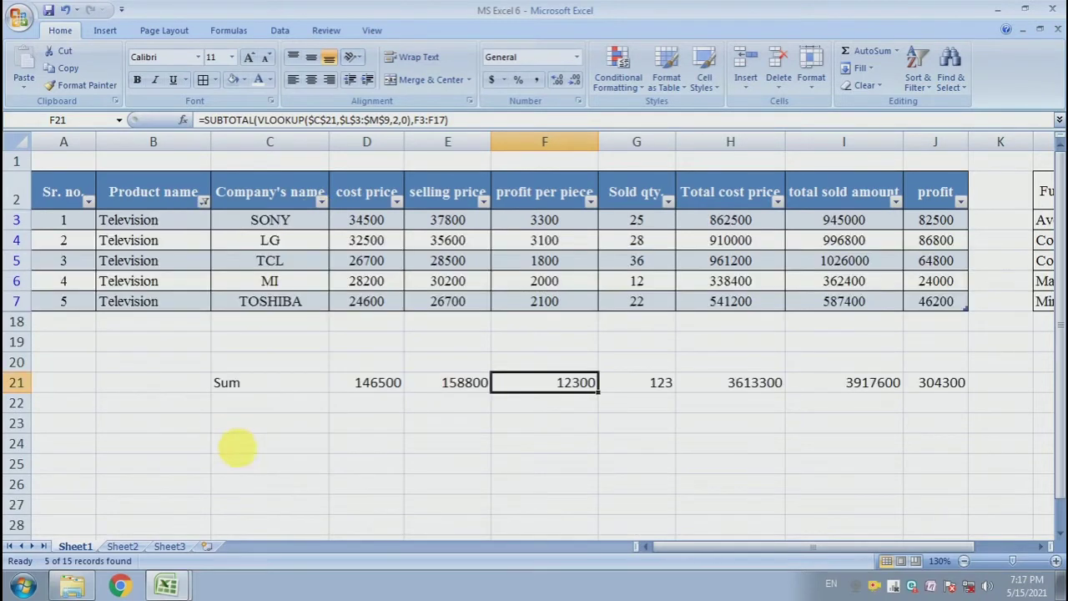
Select the filtered Television rows and the subtotal row to compare their values.
{"action": "left_click_drag", "start_coordinate": [181, 208], "coordinate": [191, 305]}
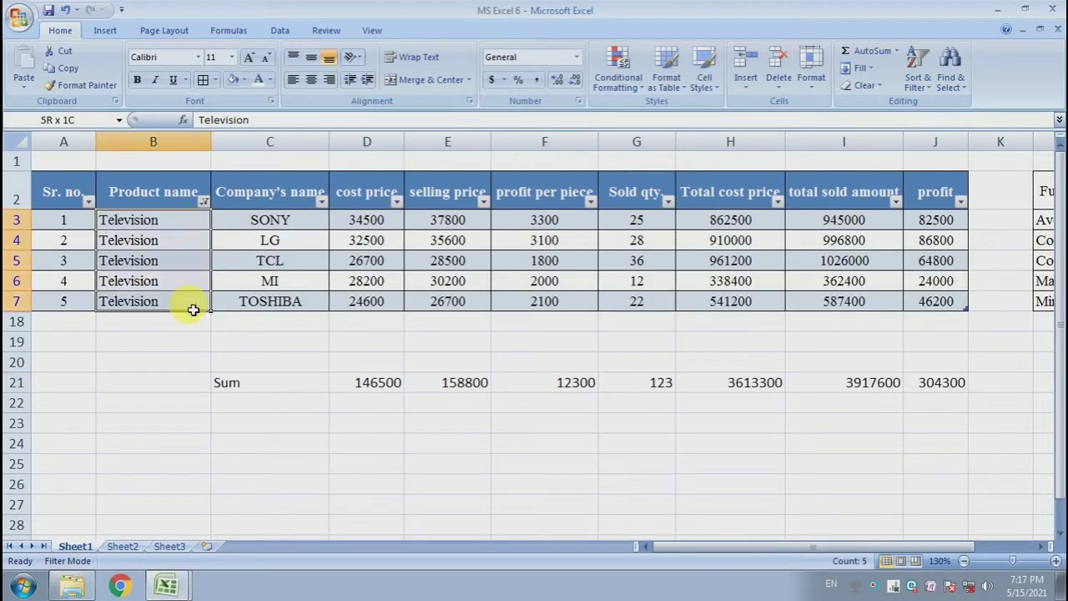
{"action": "left_click_drag", "start_coordinate": [270, 220], "coordinate": [302, 310]}
{"action": "left_click_drag", "start_coordinate": [355, 222], "coordinate": [773, 315]}
{"action": "left_click", "coordinate": [550, 324]}
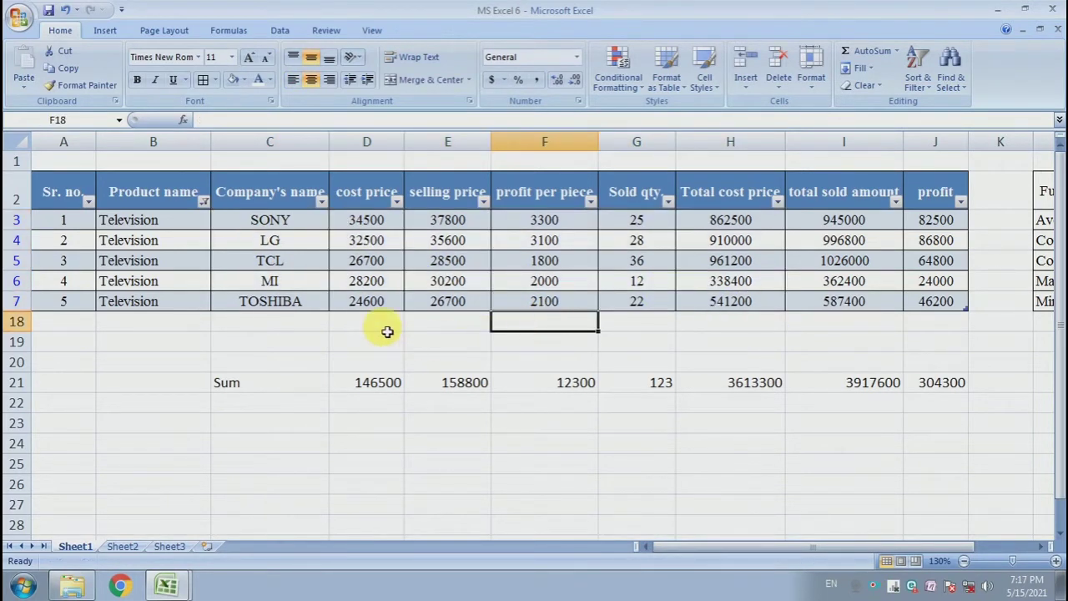
{"action": "left_click_drag", "start_coordinate": [380, 386], "coordinate": [897, 391]}
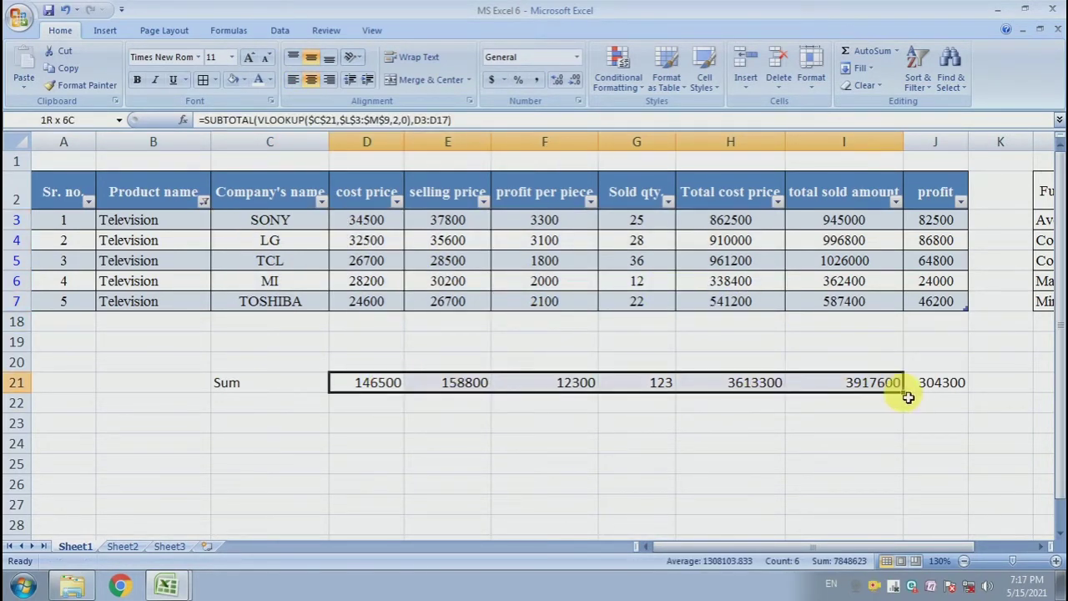
{"action": "left_click", "coordinate": [502, 365]}
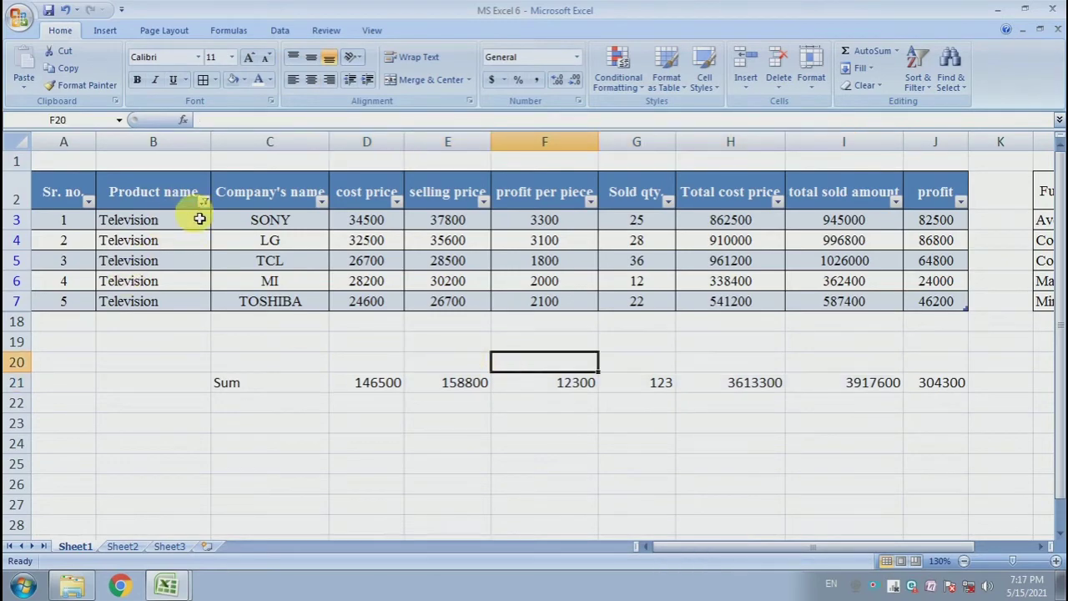
Clear the Product name filter so all products are shown again.
{"action": "left_click", "coordinate": [203, 204]}
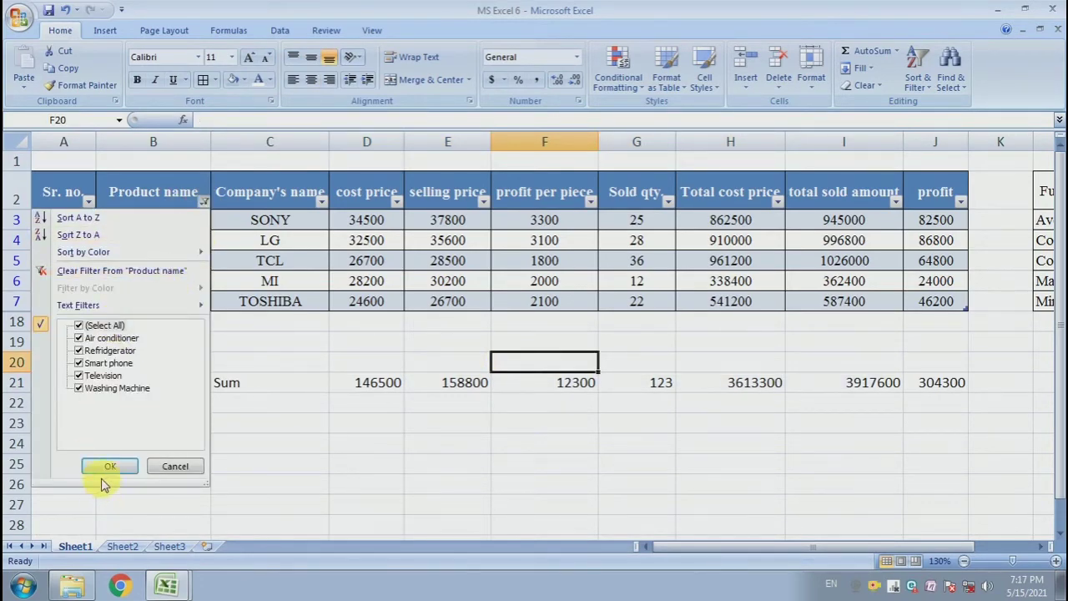
{"action": "left_click", "coordinate": [107, 466]}
{"action": "scroll", "coordinate": [288, 235], "scroll_direction": "down", "scroll_amount": 3}
{"action": "scroll", "coordinate": [281, 276], "scroll_direction": "up", "scroll_amount": 3}
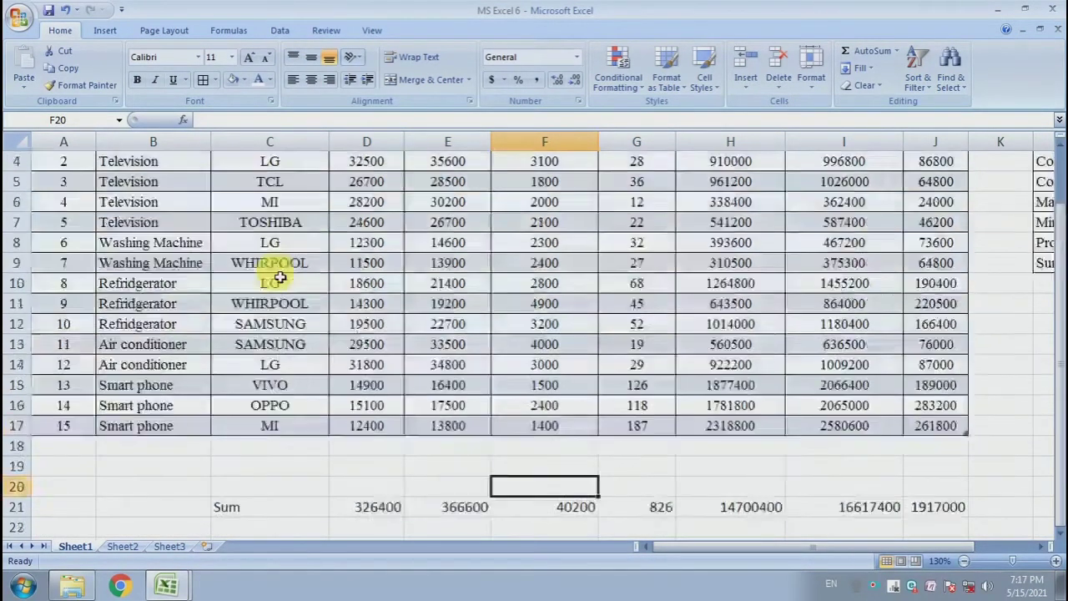
Set the font of the summary row C21:J21 to Times New Roman.
{"action": "left_click", "coordinate": [730, 423]}
{"action": "scroll", "coordinate": [808, 380], "scroll_direction": "down", "scroll_amount": 2}
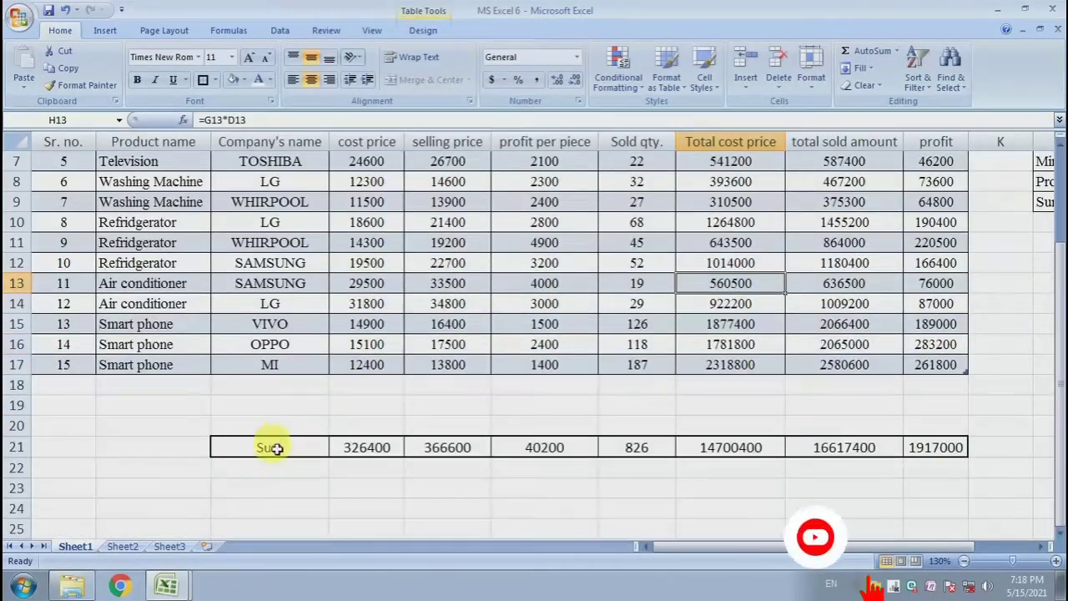
{"action": "left_click_drag", "start_coordinate": [275, 446], "coordinate": [754, 449]}
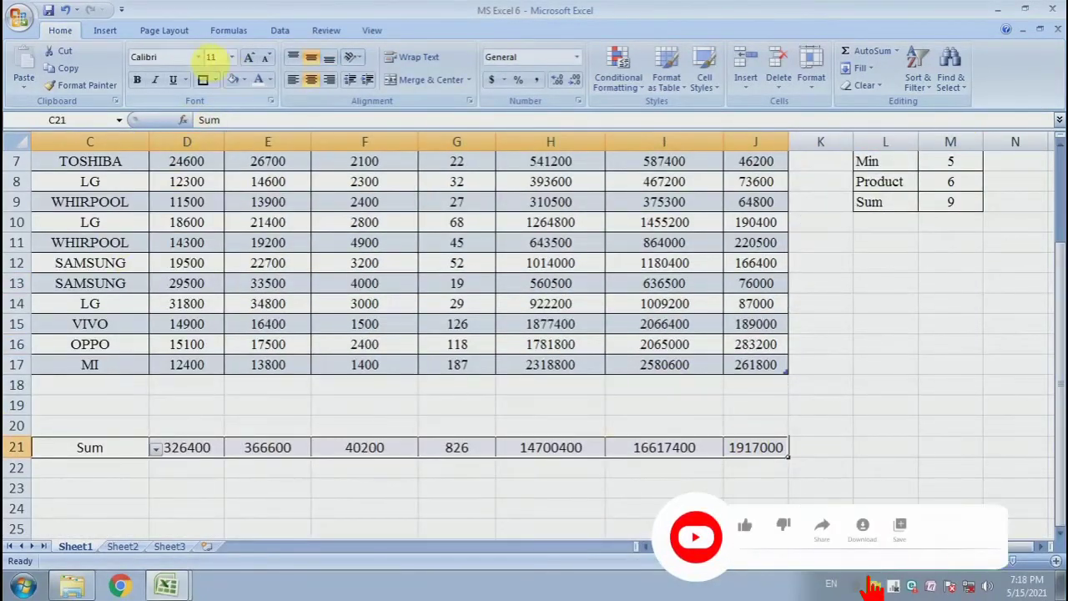
{"action": "left_click", "coordinate": [197, 56]}
{"action": "scroll", "coordinate": [234, 334], "scroll_direction": "down", "scroll_amount": 15}
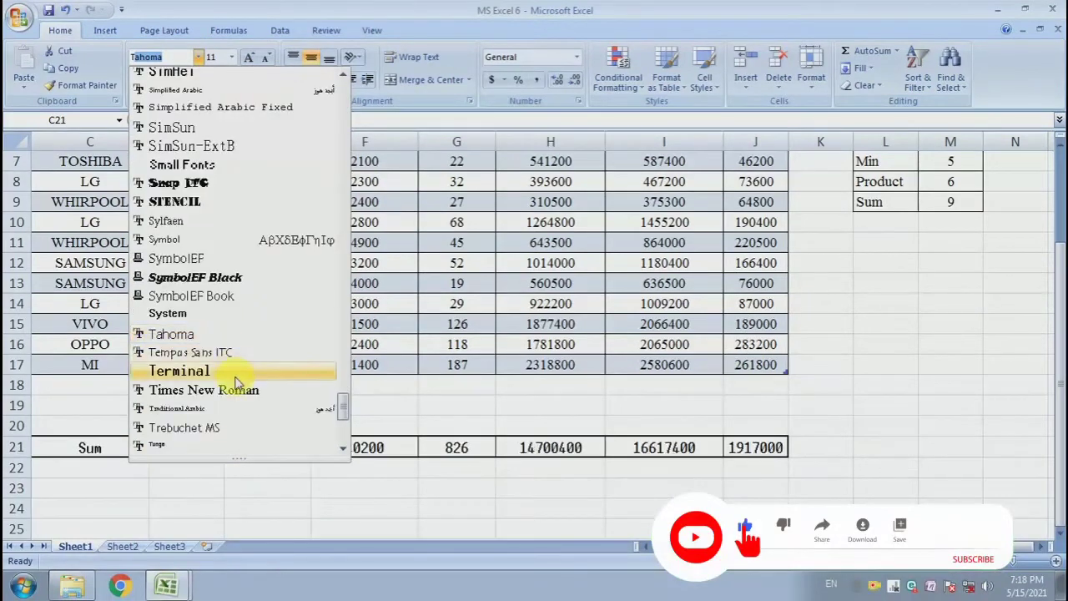
{"action": "left_click", "coordinate": [238, 387]}
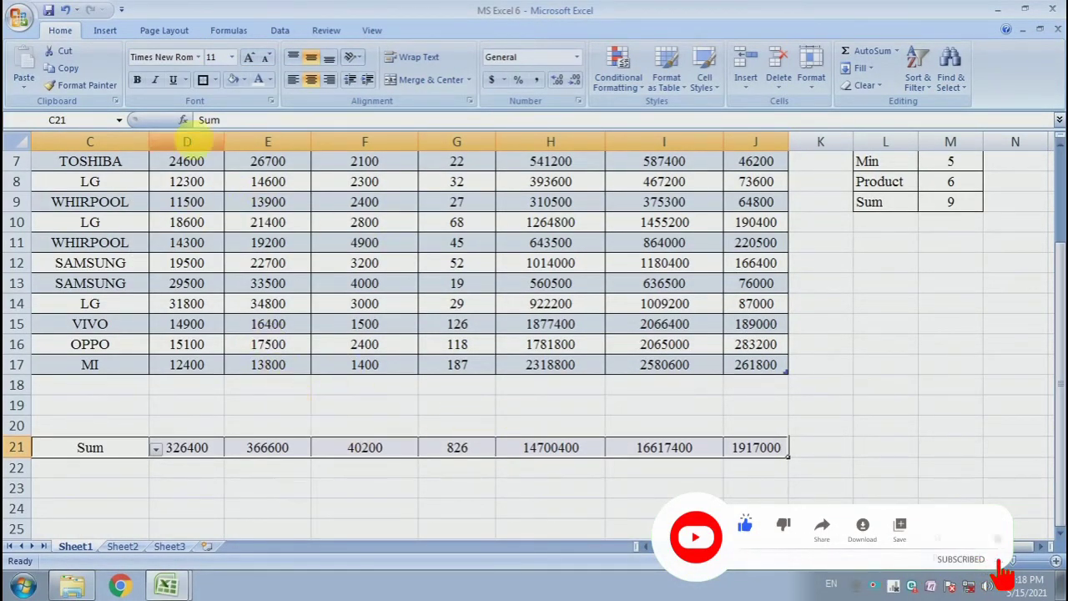
Fill the summary row with a dark blue theme color.
{"action": "left_click", "coordinate": [243, 80]}
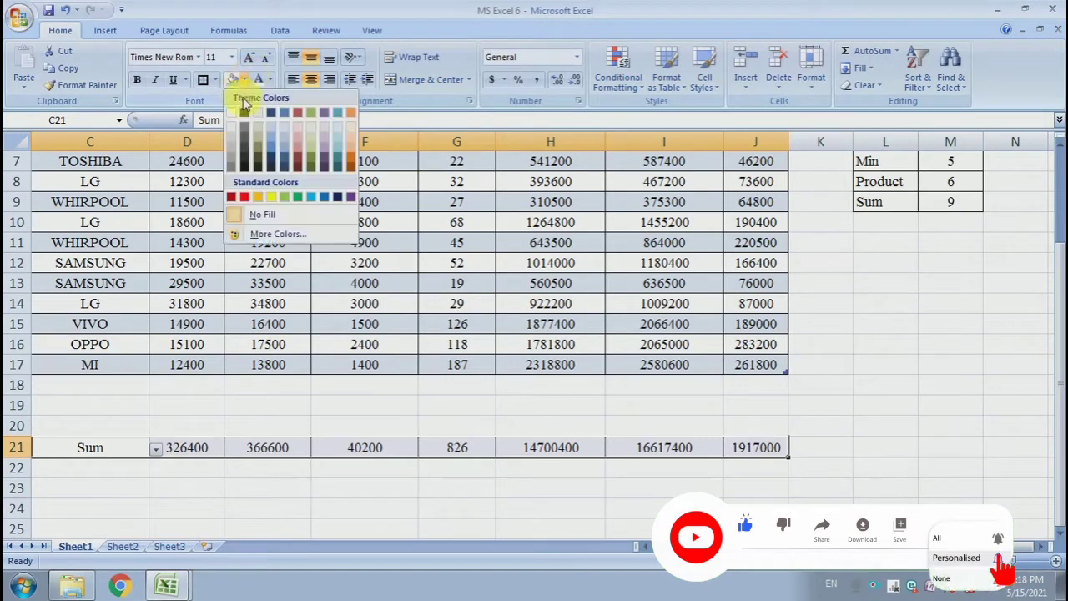
{"action": "left_click", "coordinate": [275, 155]}
{"action": "left_click", "coordinate": [259, 403]}
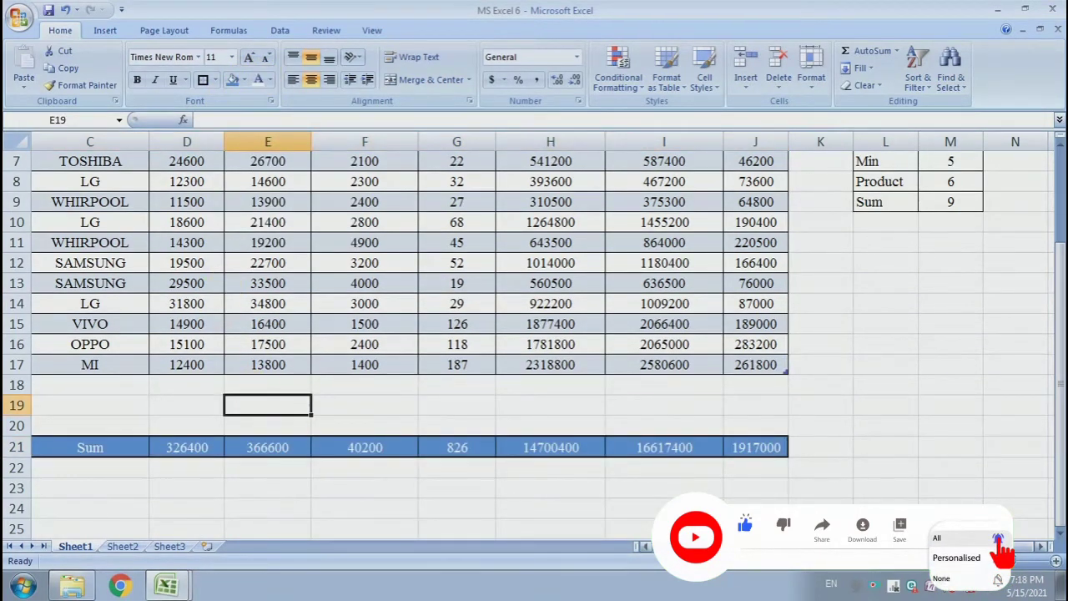
Make the summary row C21:J21 bold.
{"action": "left_click_drag", "start_coordinate": [718, 548], "coordinate": [642, 557]}
{"action": "left_click_drag", "start_coordinate": [294, 445], "coordinate": [949, 447]}
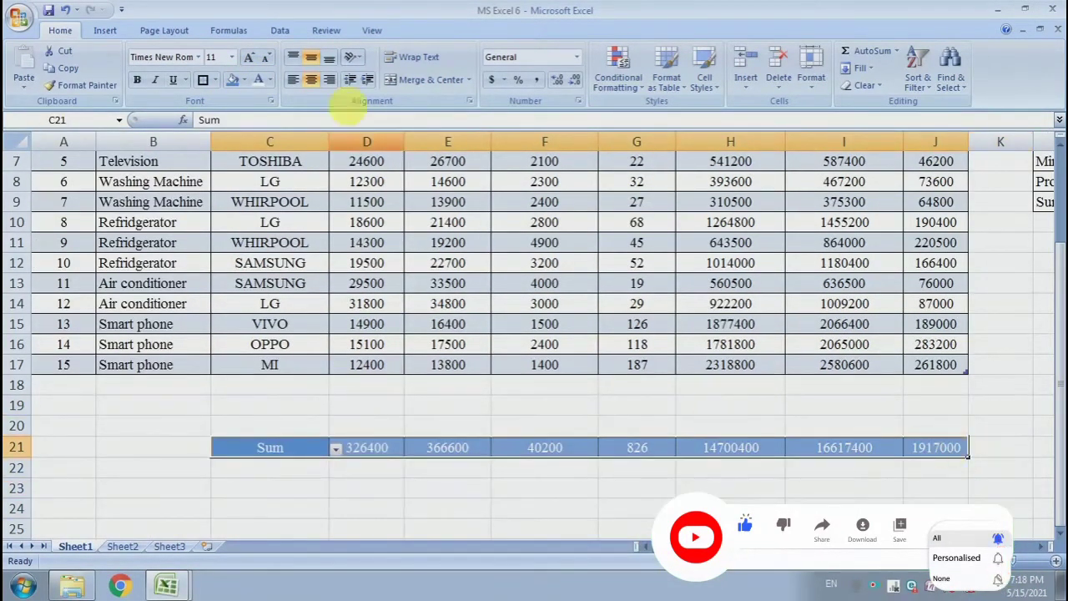
{"action": "left_click", "coordinate": [137, 79]}
{"action": "left_click", "coordinate": [424, 432]}
{"action": "left_click", "coordinate": [654, 493]}
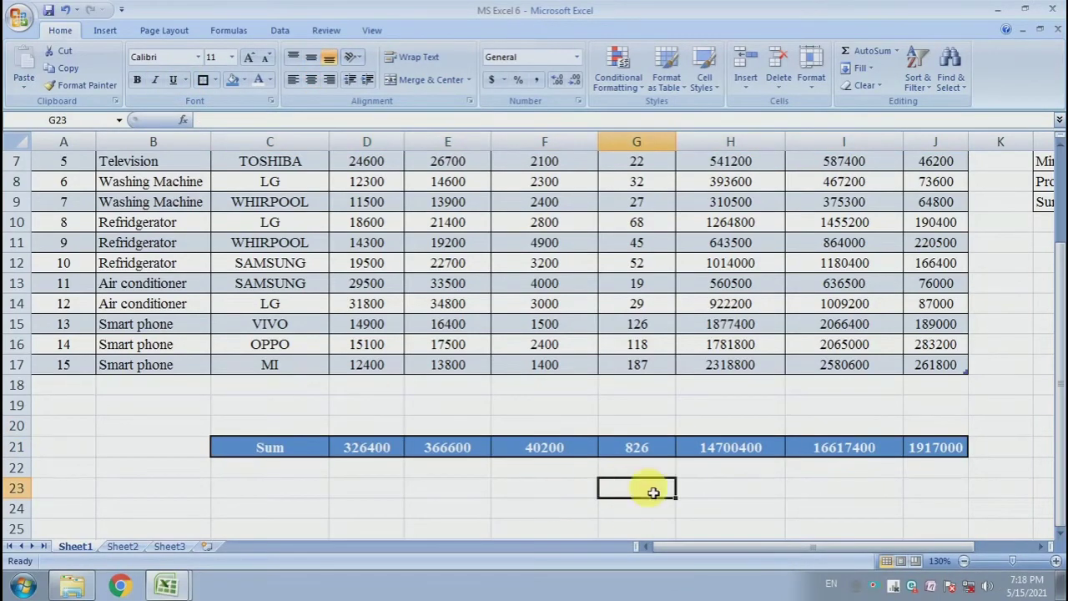
Enter 16 as the next serial number in A18 to extend the table with a new row.
{"action": "left_click", "coordinate": [616, 405]}
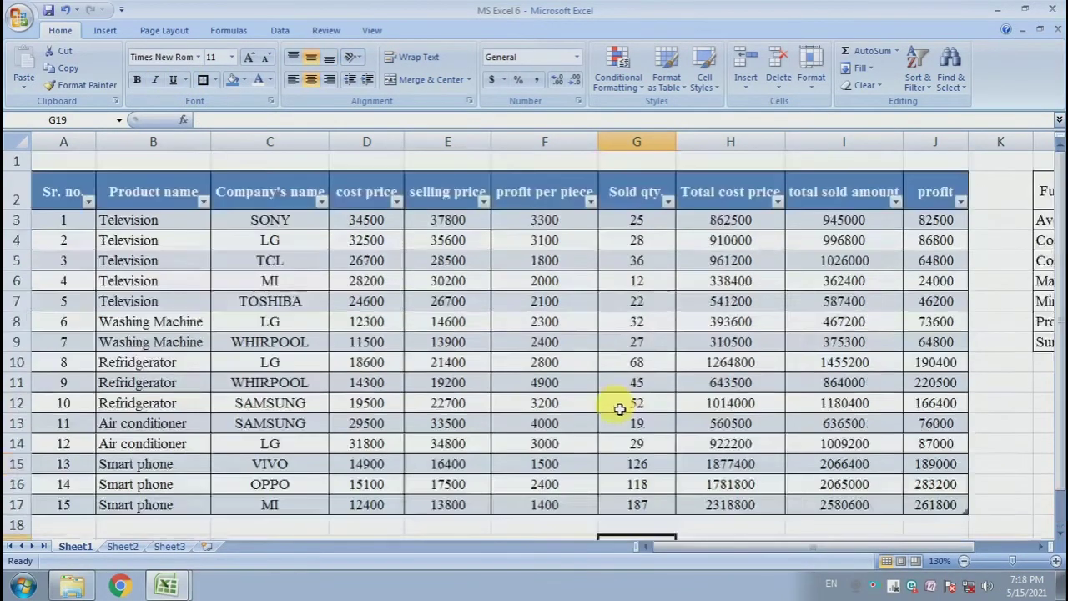
{"action": "key", "text": "Left"}
{"action": "key", "text": "Left"}
{"action": "scroll", "coordinate": [342, 253], "scroll_direction": "down", "scroll_amount": 3}
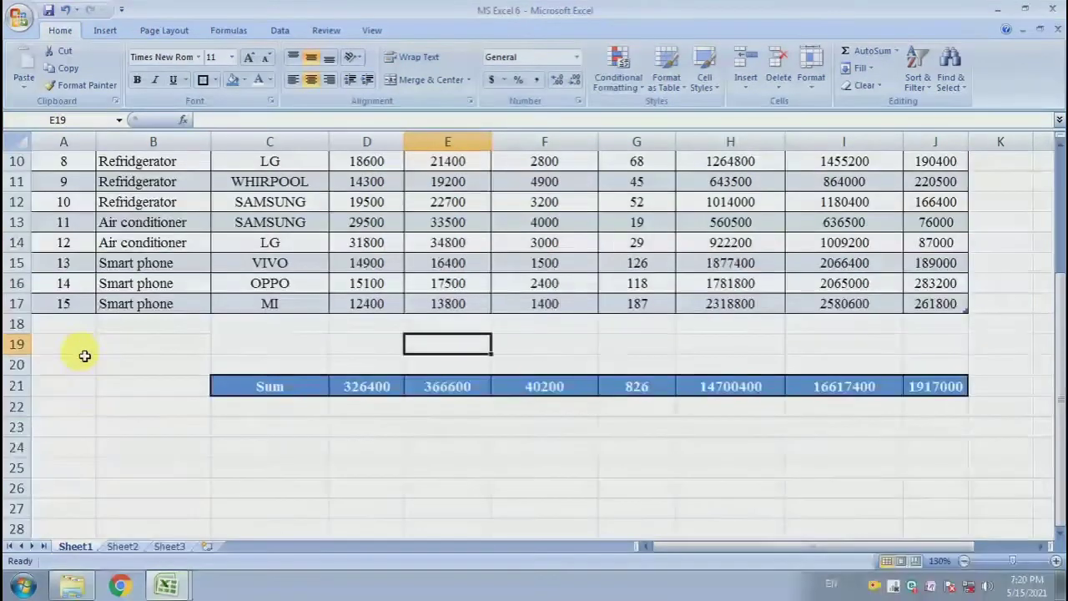
{"action": "left_click", "coordinate": [84, 331]}
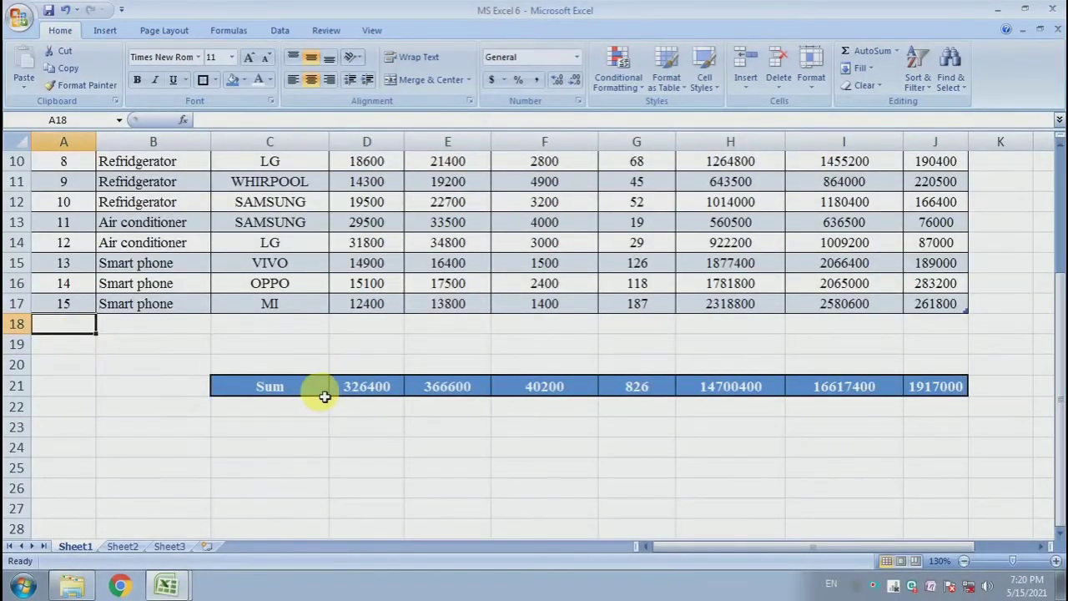
{"action": "type", "text": "16"}
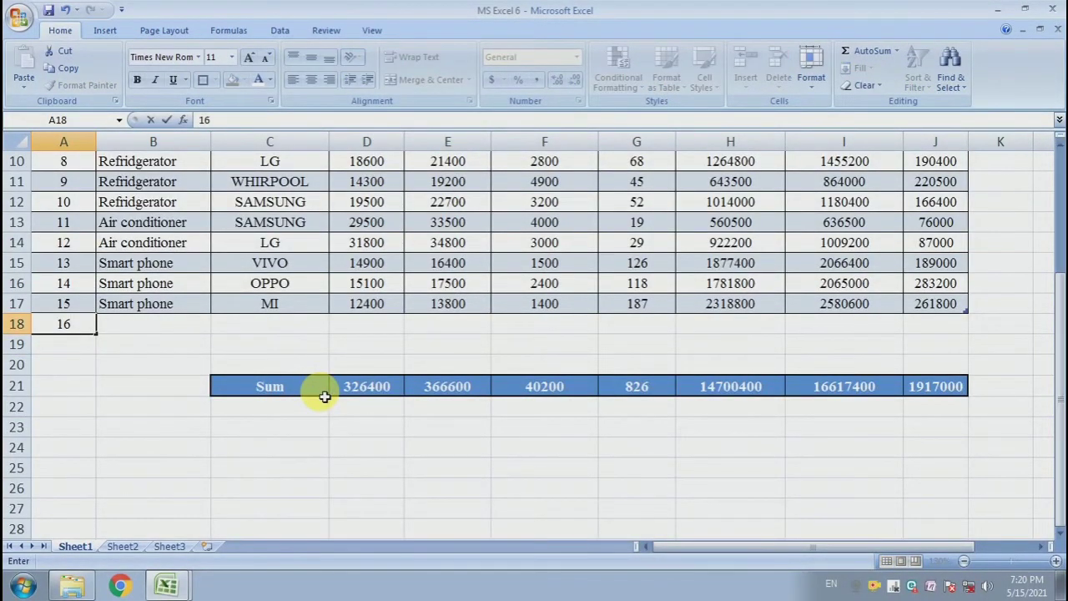
{"action": "key", "text": "Tab"}
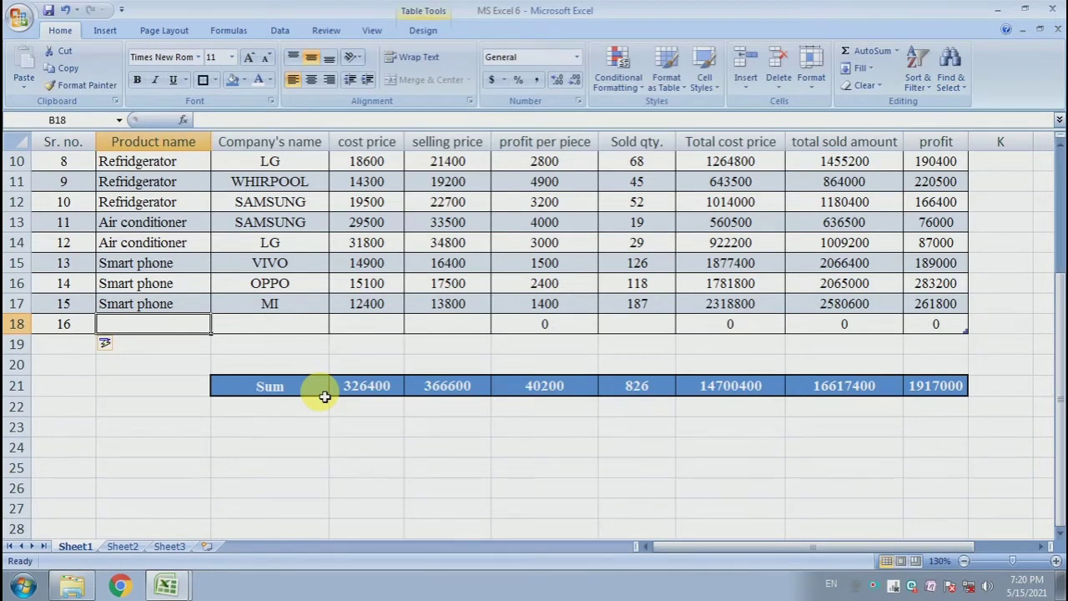
Fill the new row 18 with Smart phone, APPLE, cost price 65000, selling price 71000 and sold quantity 24.
{"action": "left_click", "coordinate": [543, 324]}
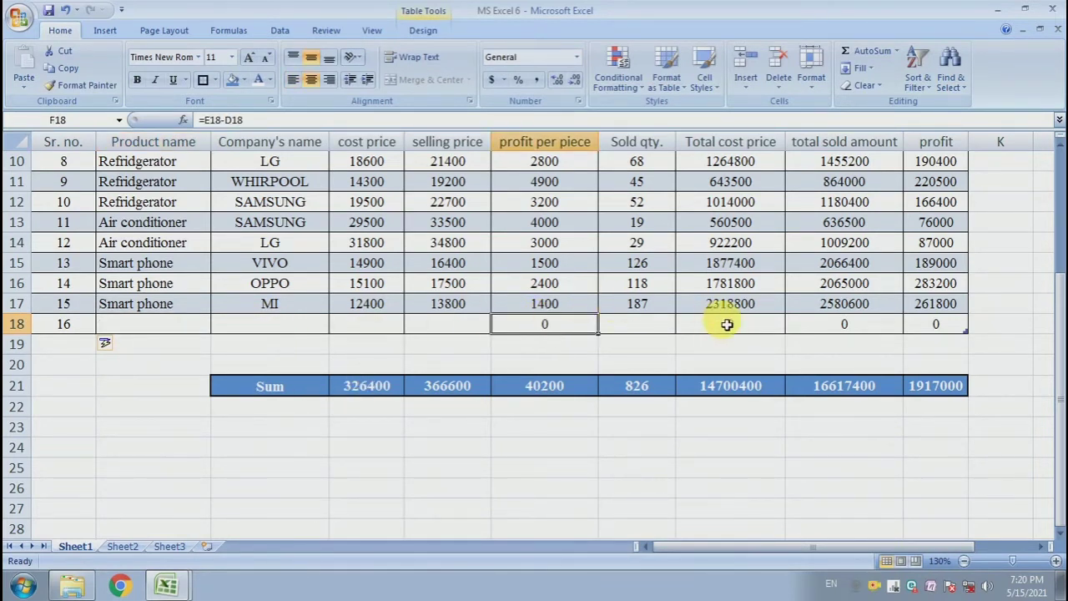
{"action": "left_click", "coordinate": [727, 325]}
{"action": "left_click", "coordinate": [838, 328]}
{"action": "left_click", "coordinate": [935, 327]}
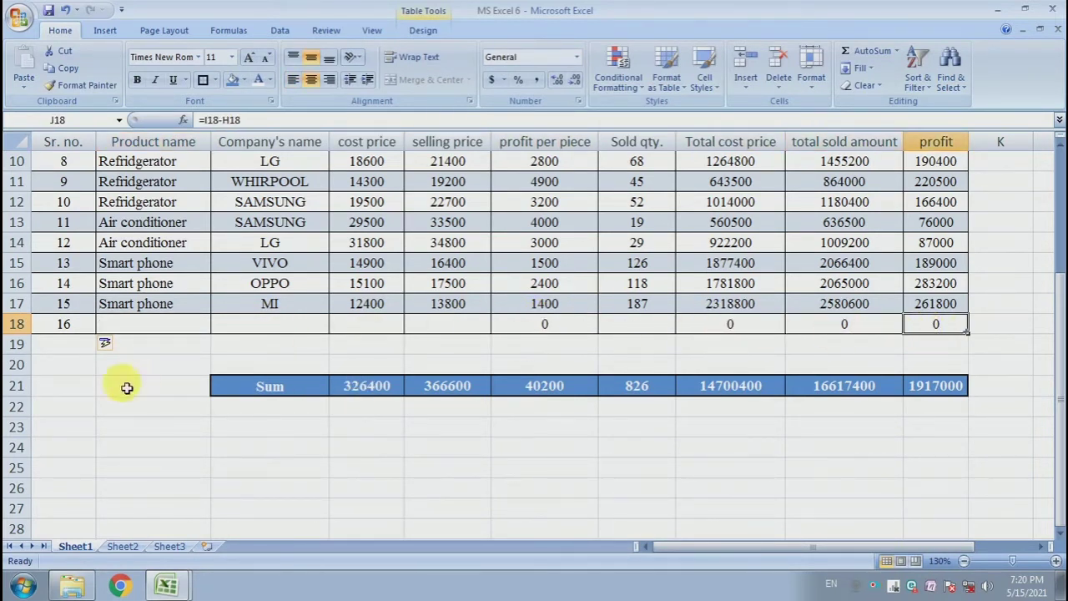
{"action": "left_click_drag", "start_coordinate": [114, 327], "coordinate": [793, 304]}
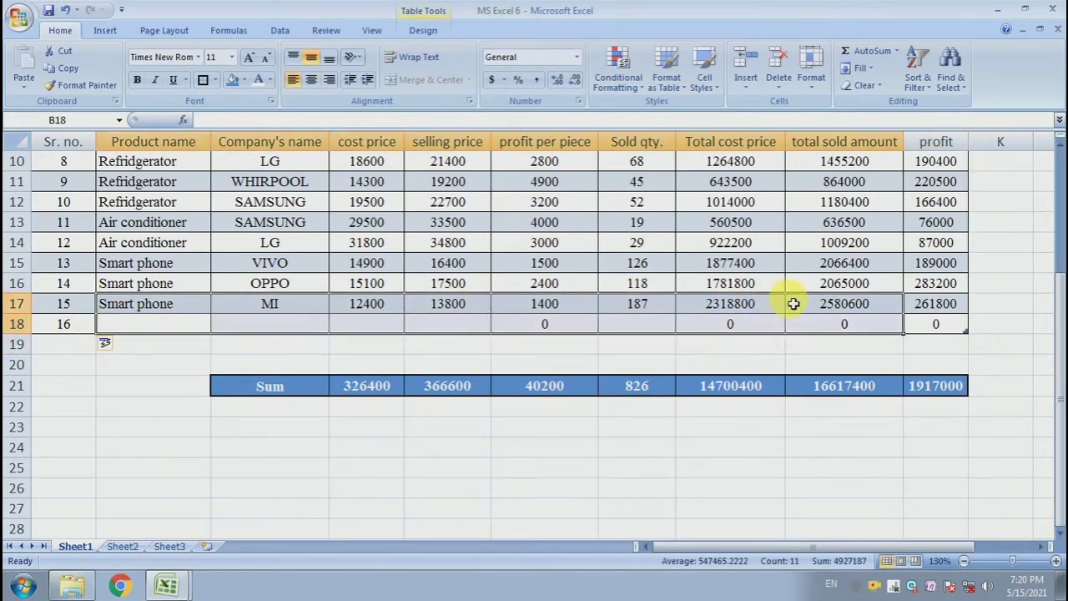
{"action": "left_click", "coordinate": [179, 329]}
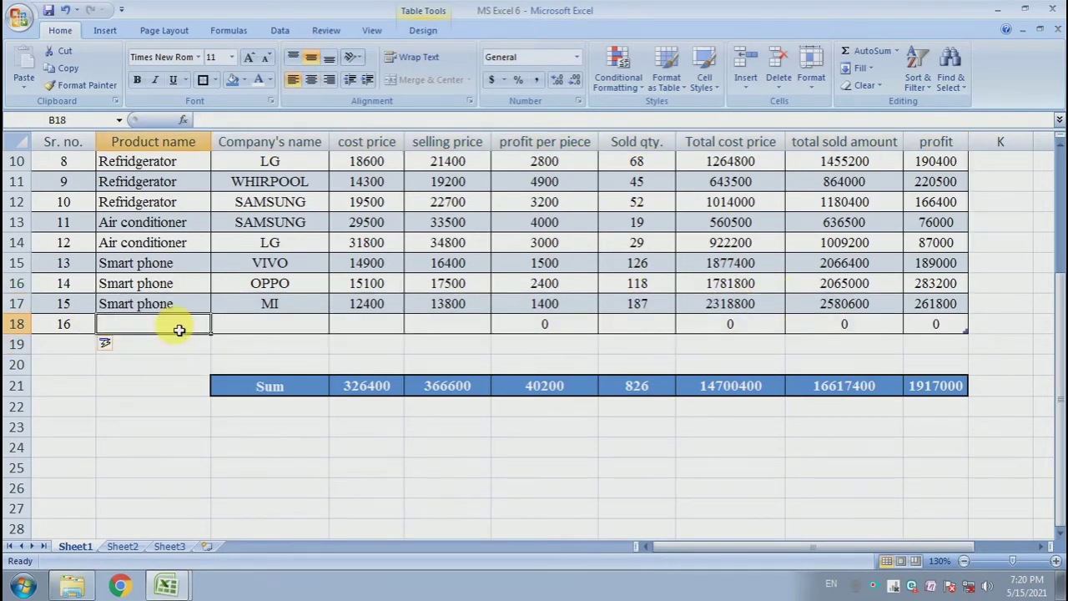
{"action": "type", "text": "s"}
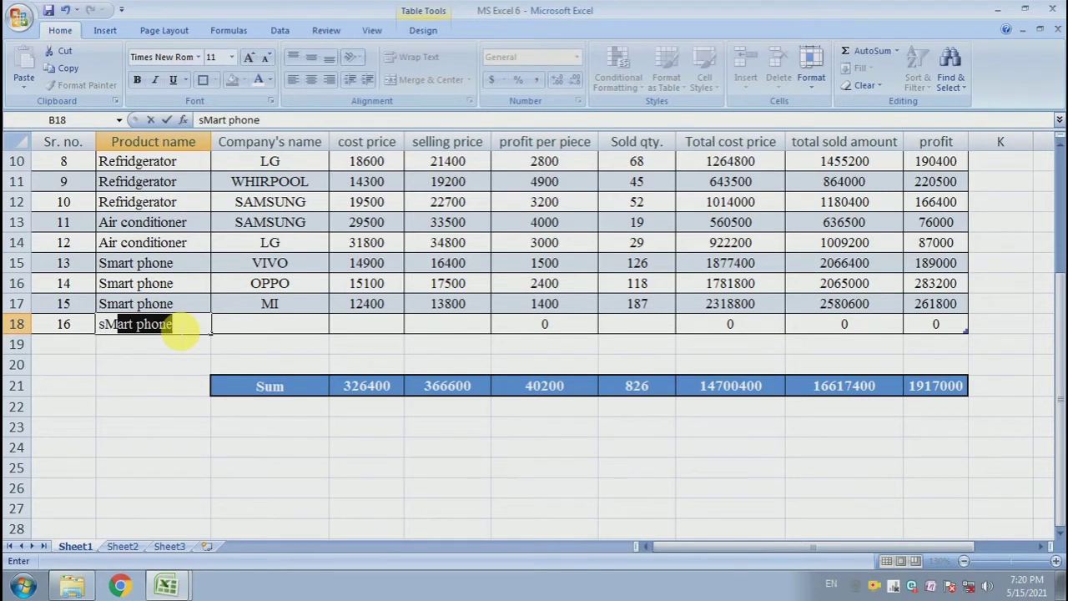
{"action": "type", "text": "s"}
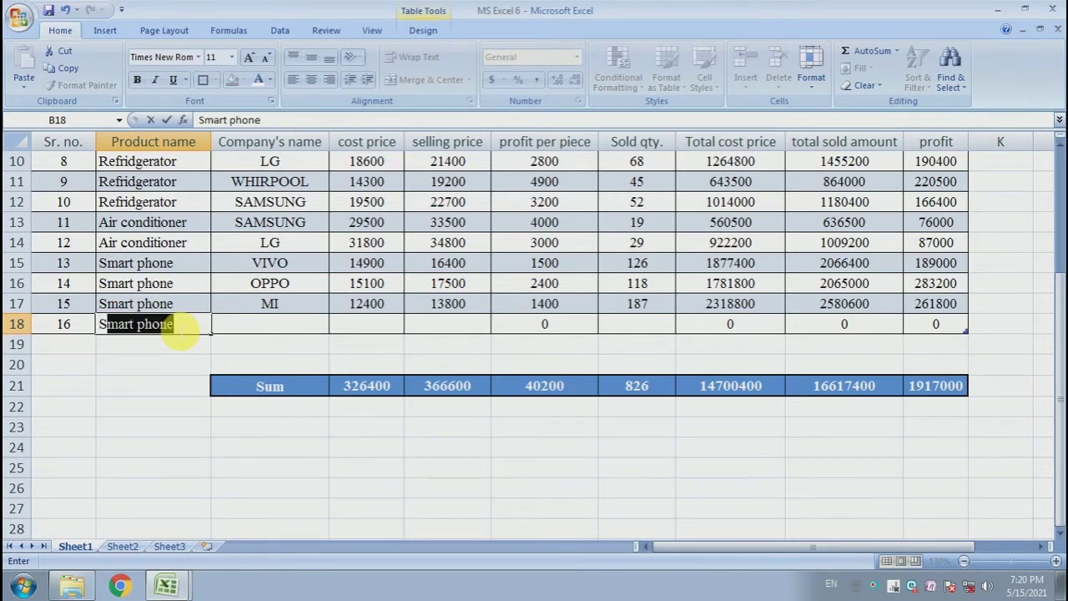
{"action": "key", "text": "Tab"}
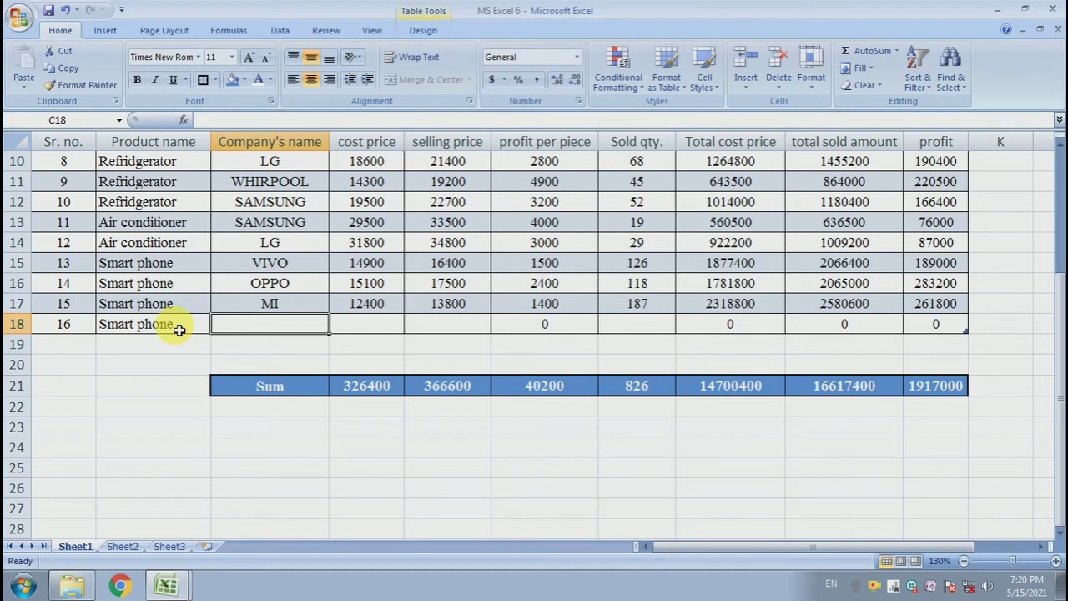
{"action": "type", "text": "APPLE"}
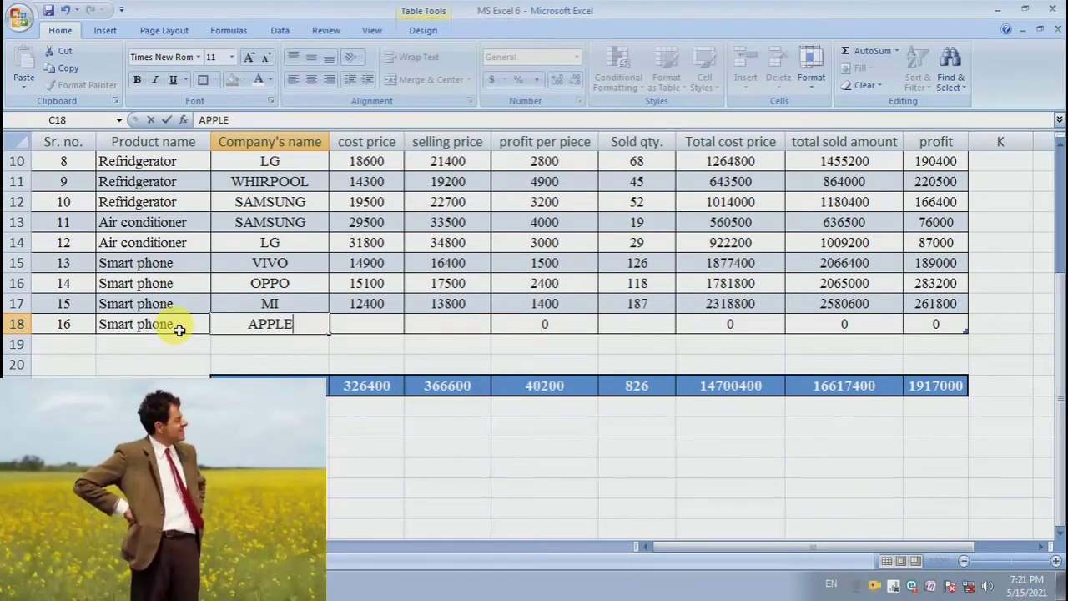
{"action": "key", "text": "Tab"}
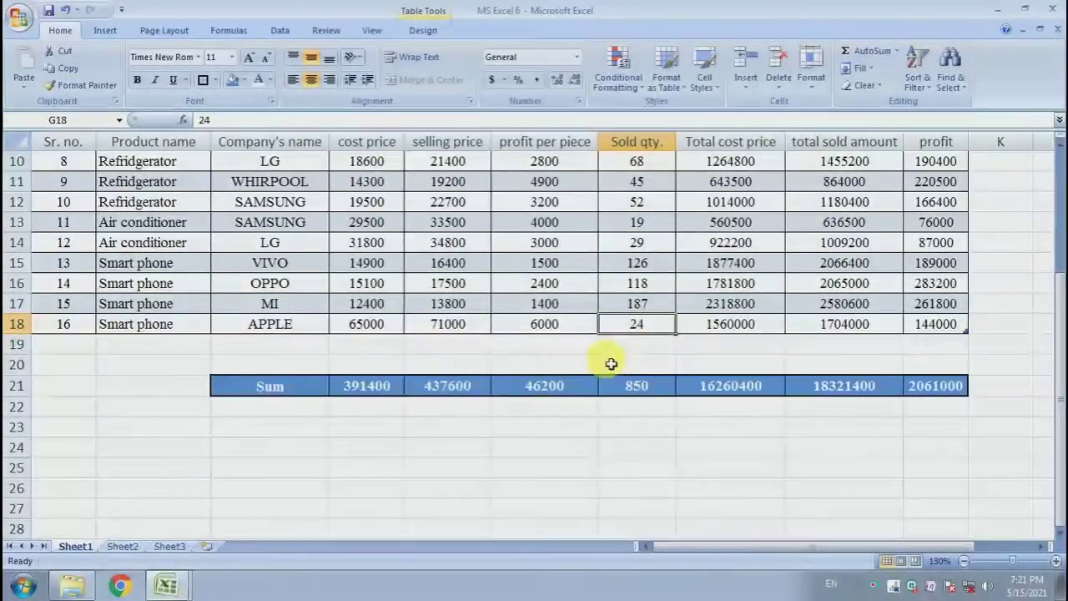
Switch the summary row's function selector in C21 from Sum to Max.
{"action": "left_click_drag", "start_coordinate": [365, 388], "coordinate": [939, 387]}
{"action": "left_click", "coordinate": [455, 365]}
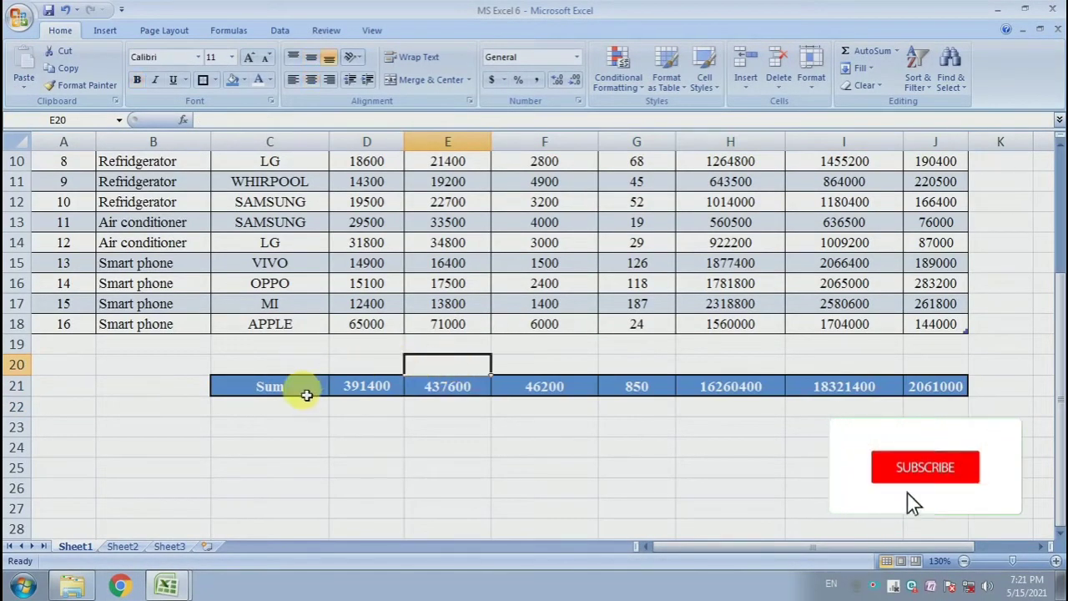
{"action": "left_click", "coordinate": [320, 393]}
{"action": "left_click", "coordinate": [334, 389]}
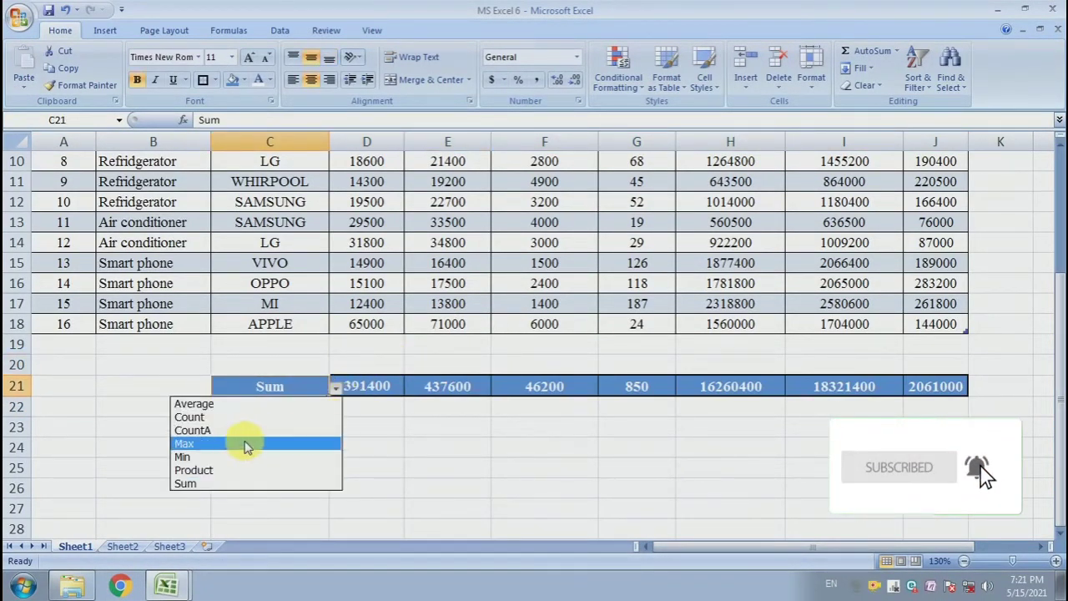
{"action": "left_click", "coordinate": [239, 444]}
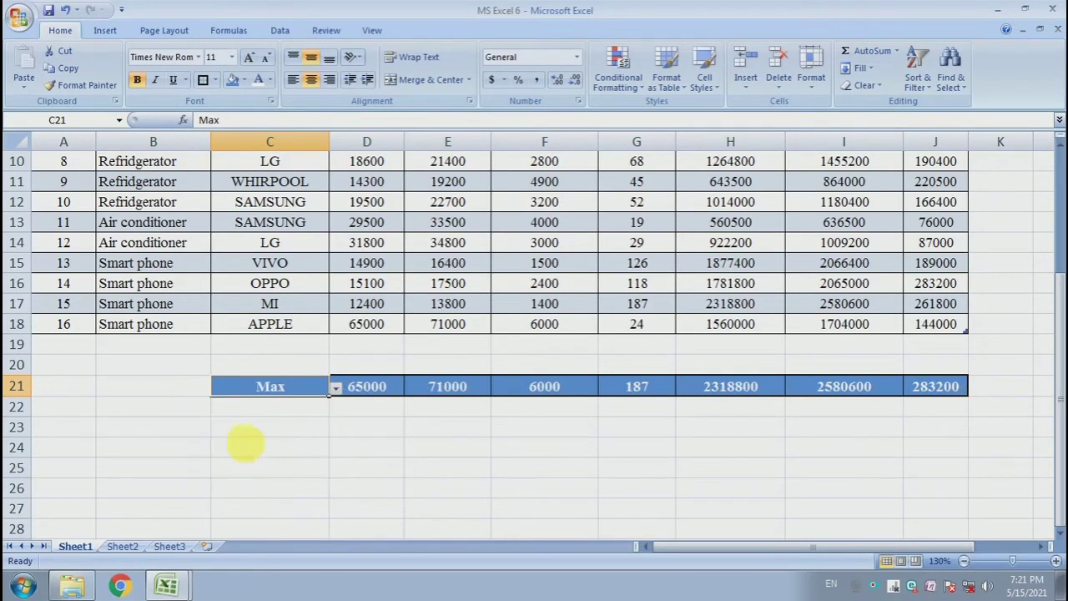
Examine the Max values in the summary row against the table data and function code list.
{"action": "left_click", "coordinate": [372, 409]}
{"action": "mouse_move", "coordinate": [372, 333]}
{"action": "left_mouse_down"}
{"action": "mouse_move", "coordinate": [649, 336]}
{"action": "mouse_move", "coordinate": [373, 333]}
{"action": "left_mouse_up"}
{"action": "left_click_drag", "start_coordinate": [374, 388], "coordinate": [809, 390]}
{"action": "left_click", "coordinate": [543, 450]}
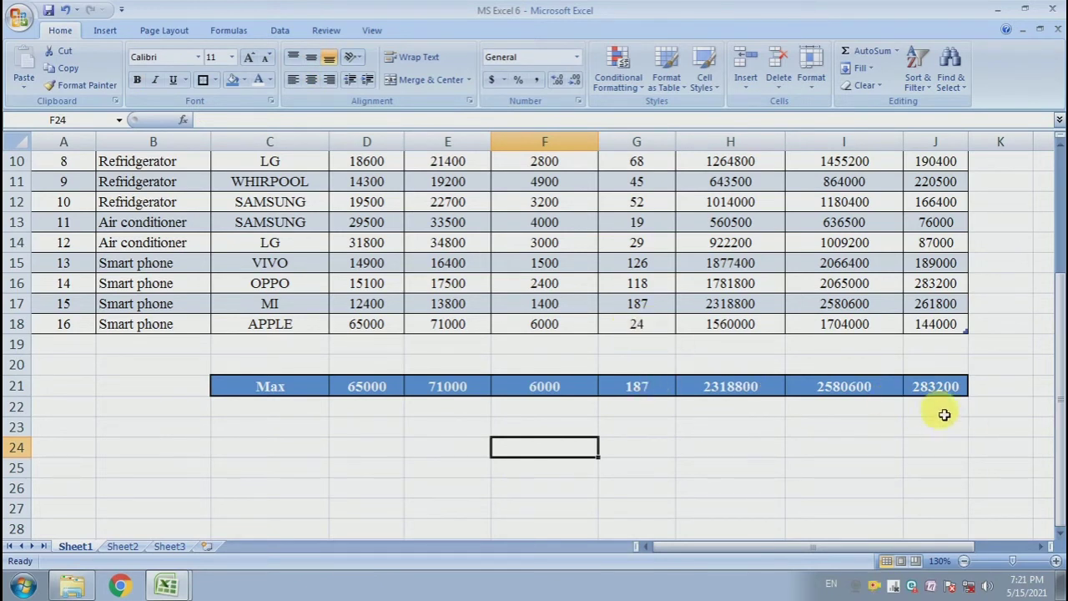
{"action": "left_click", "coordinate": [958, 394]}
{"action": "left_click", "coordinate": [839, 464]}
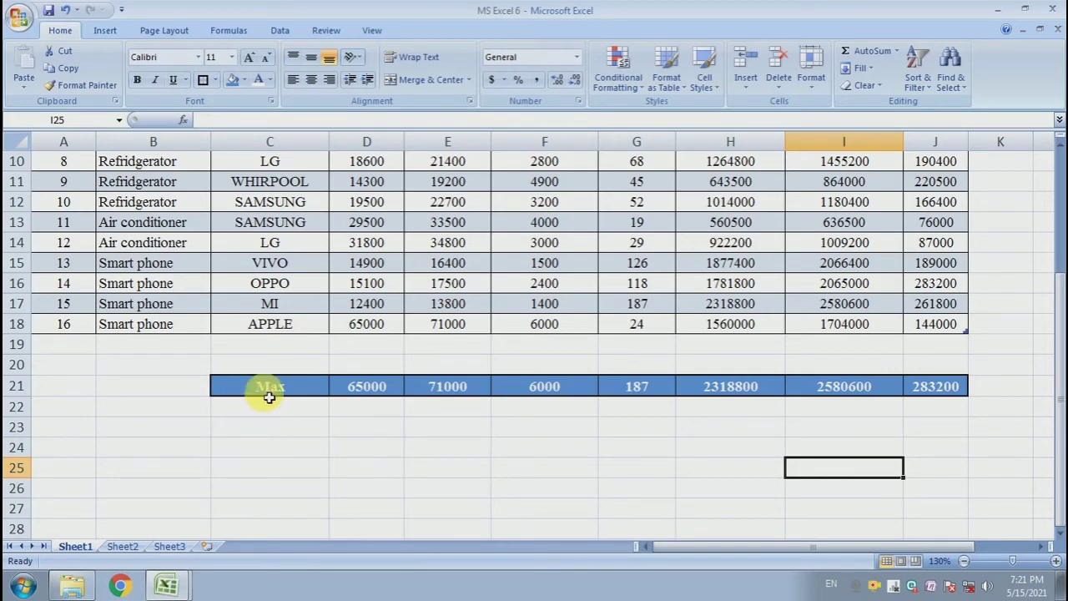
{"action": "scroll", "coordinate": [284, 448], "scroll_direction": "up", "scroll_amount": 3}
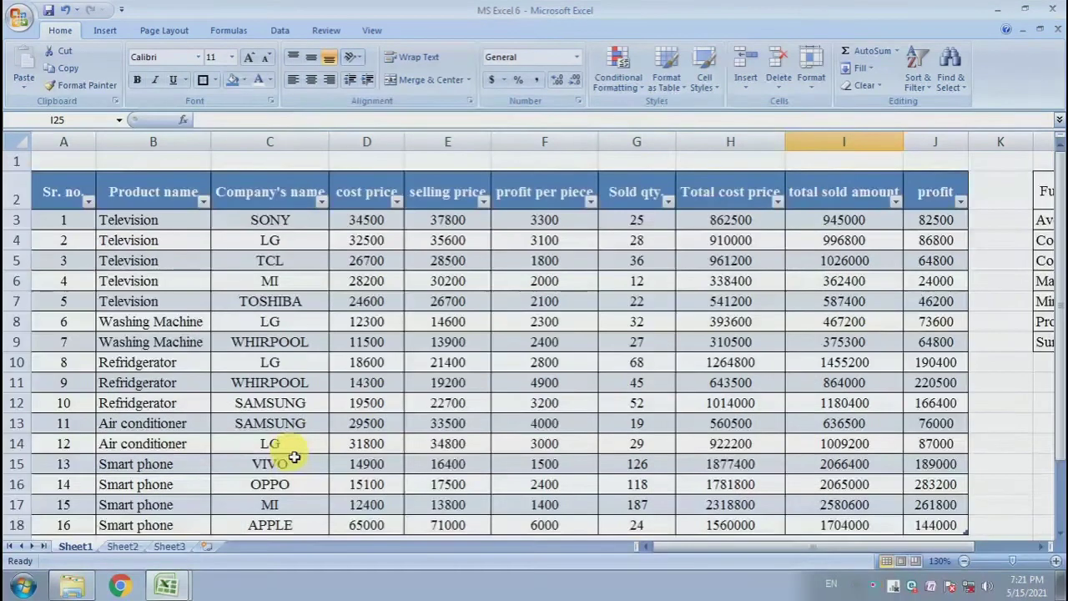
{"action": "scroll", "coordinate": [393, 401], "scroll_direction": "down", "scroll_amount": 1}
{"action": "scroll", "coordinate": [398, 401], "scroll_direction": "down", "scroll_amount": 2, "text": "ctrl"}
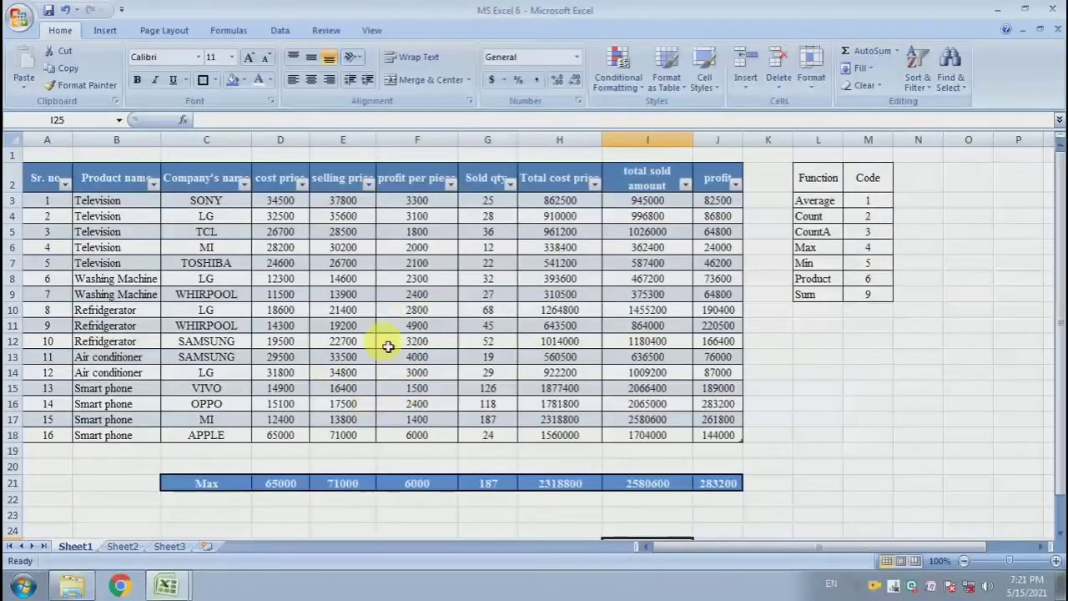
{"action": "left_click", "coordinate": [359, 327]}
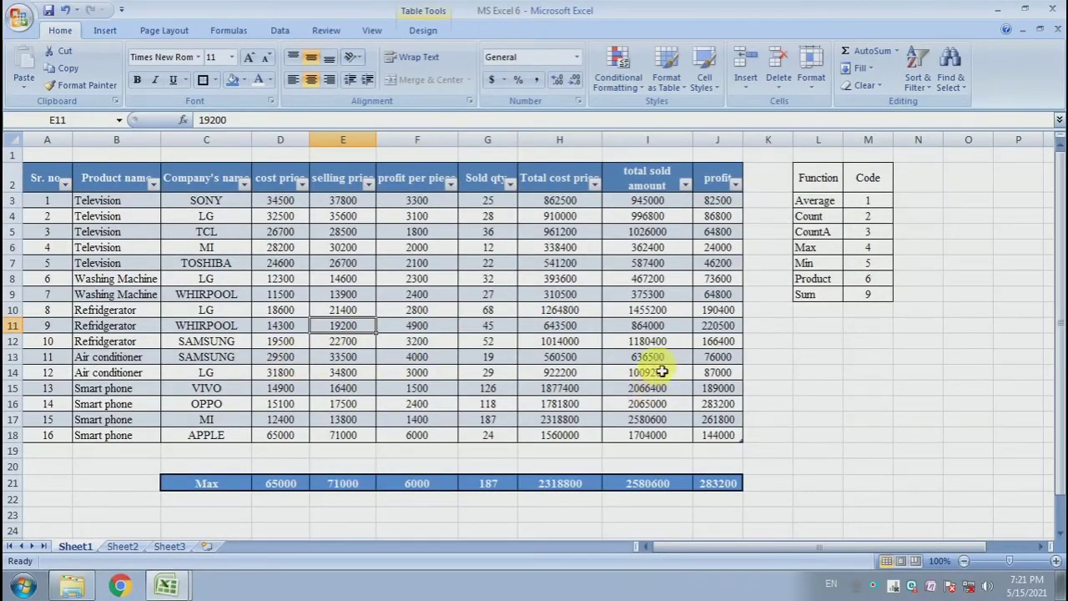
{"action": "left_click", "coordinate": [820, 373]}
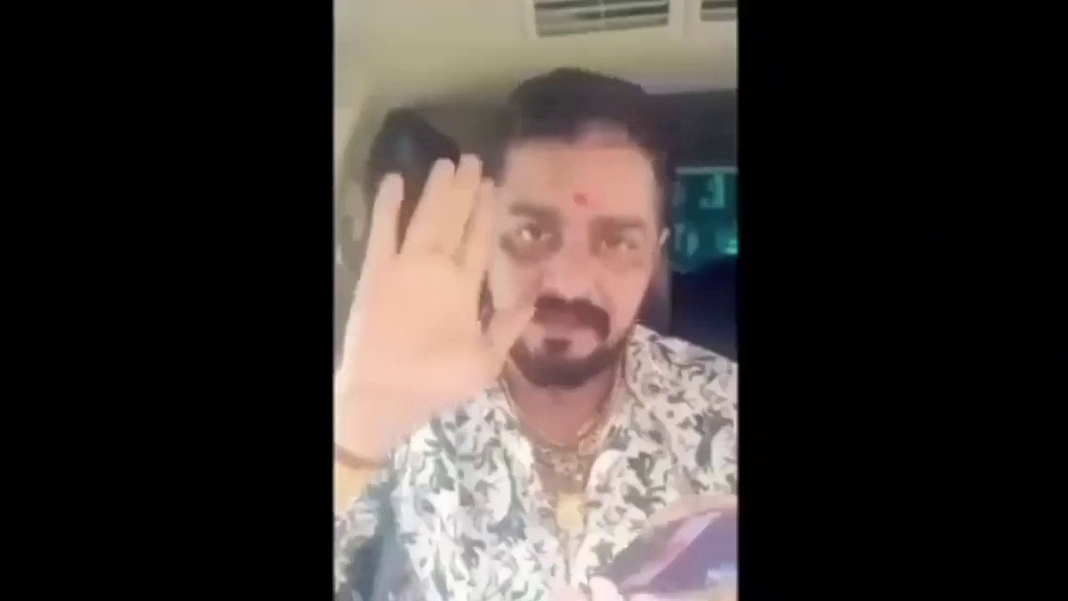